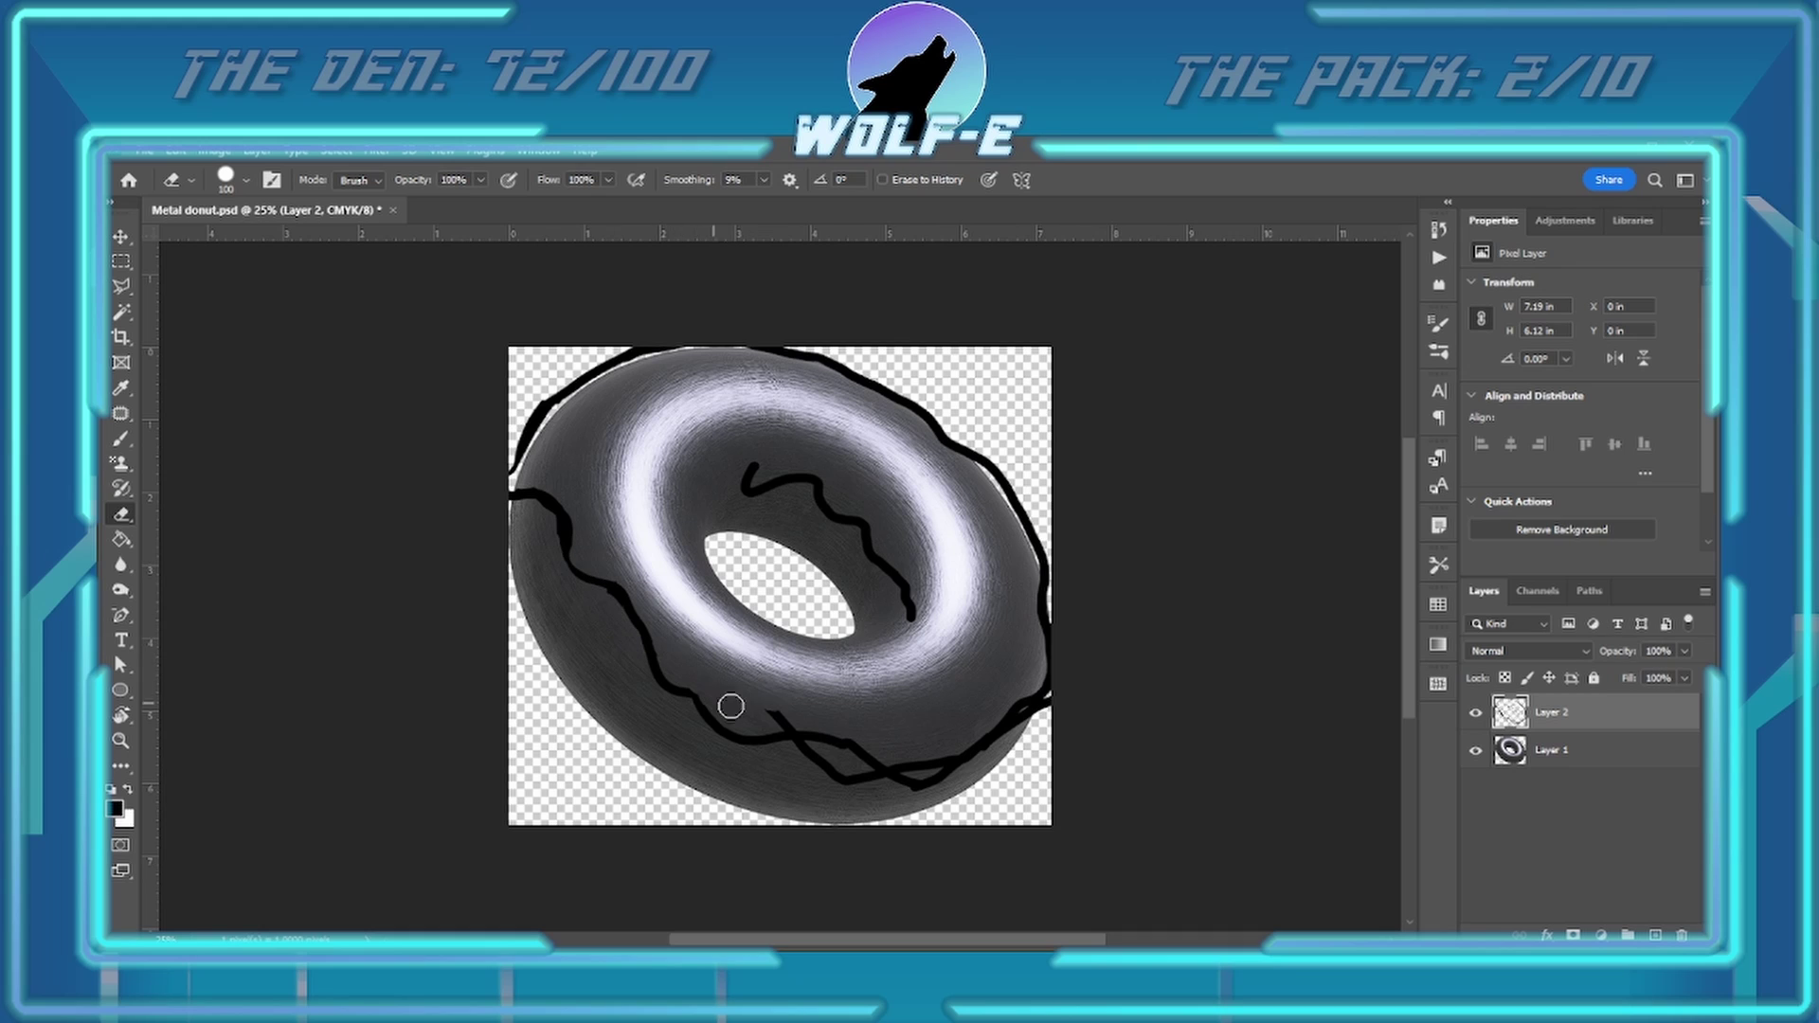
- Paint the black icing outline around the donut hole and erase stray crossing strokes along the hole and lower drip edge
key("b")
left_click_drag(748, 512, 895, 564)
key("e")
mouse_move(772, 582)
left_mouse_down()
mouse_move(833, 645)
mouse_move(896, 564)
left_mouse_up()
key("b")
left_click_drag(822, 500, 729, 492)
- Add a new layer beneath the black outline layer and paint dark grey along the icing's left side
key("ctrl+shift+alt+n")
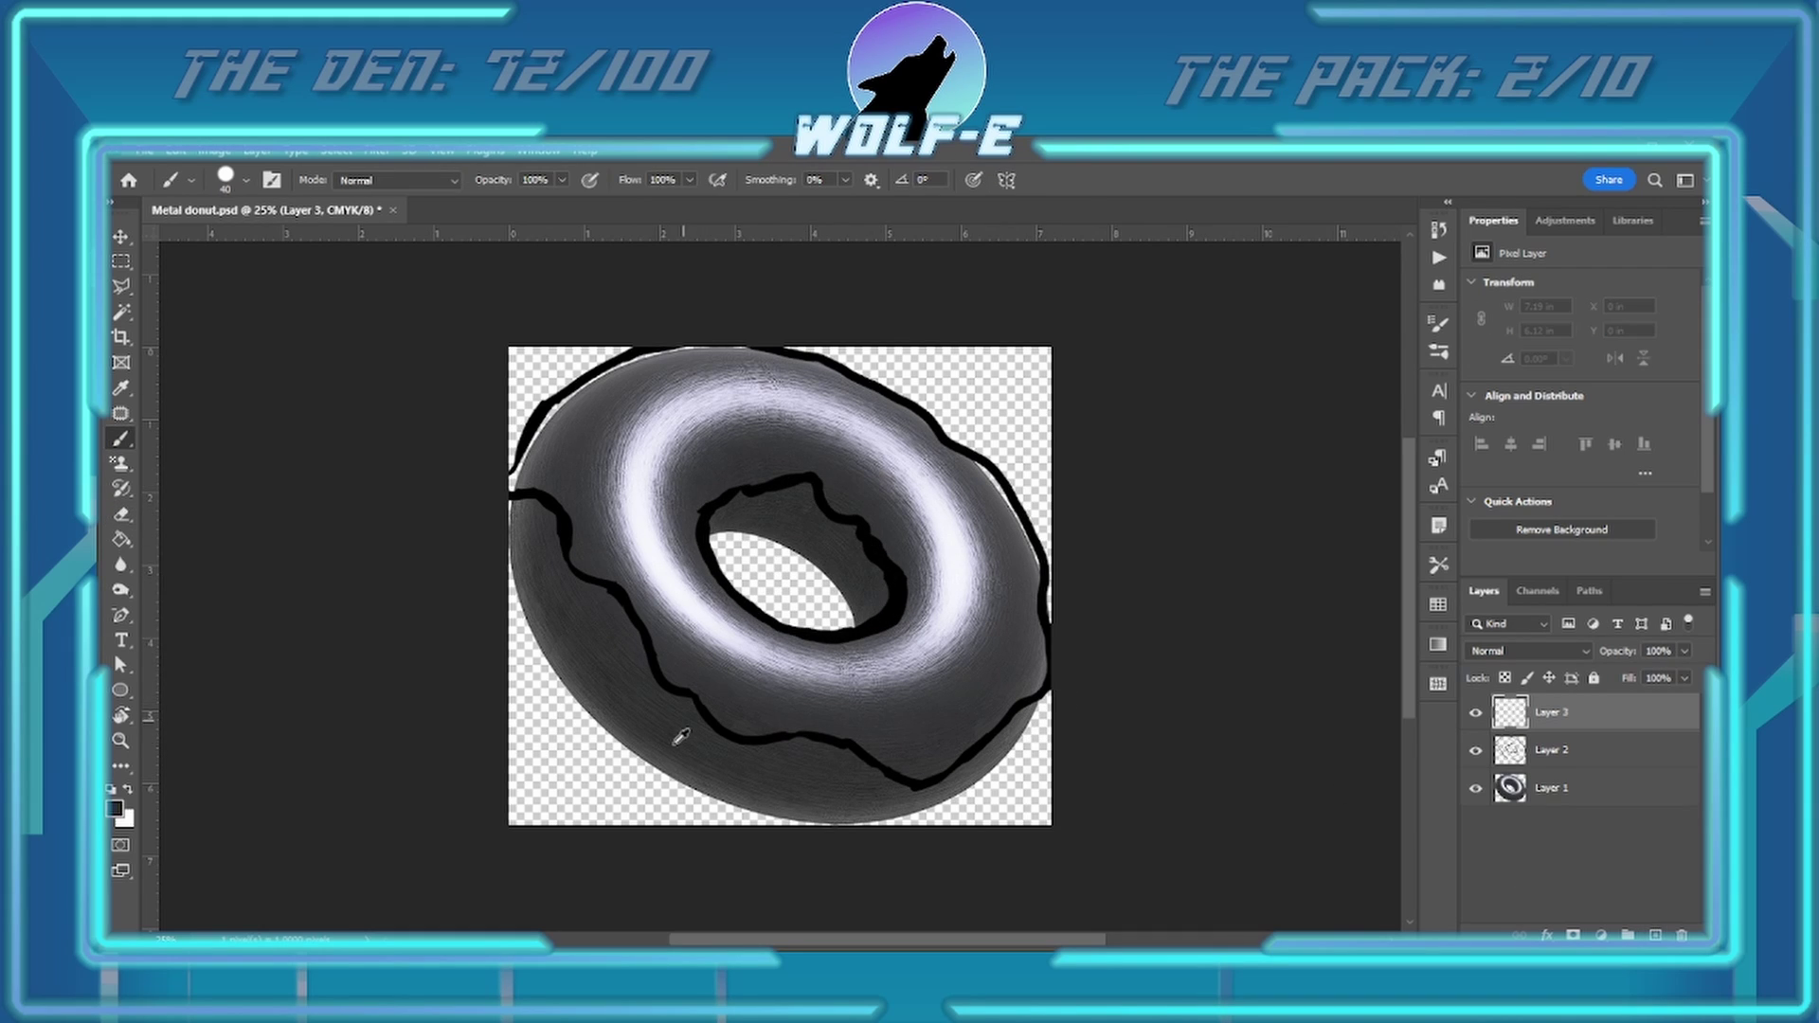
key("ctrl+bracketleft")
mouse_move(555, 422)
left_mouse_down()
mouse_move(577, 561)
mouse_move(702, 411)
mouse_move(679, 436)
mouse_move(808, 650)
mouse_move(682, 653)
left_mouse_up()
- Enlarge the brush to 200 and fill the outlined icing area dark grey, hiding Layer 1 while painting
key("bracketright")
key("bracketright")
key("bracketright")
key("bracketright")
key("bracketright")
key("bracketright")
key("bracketright")
key("bracketright")
key("F5")
left_click(1208, 375)
left_click(1475, 787)
key("F5")
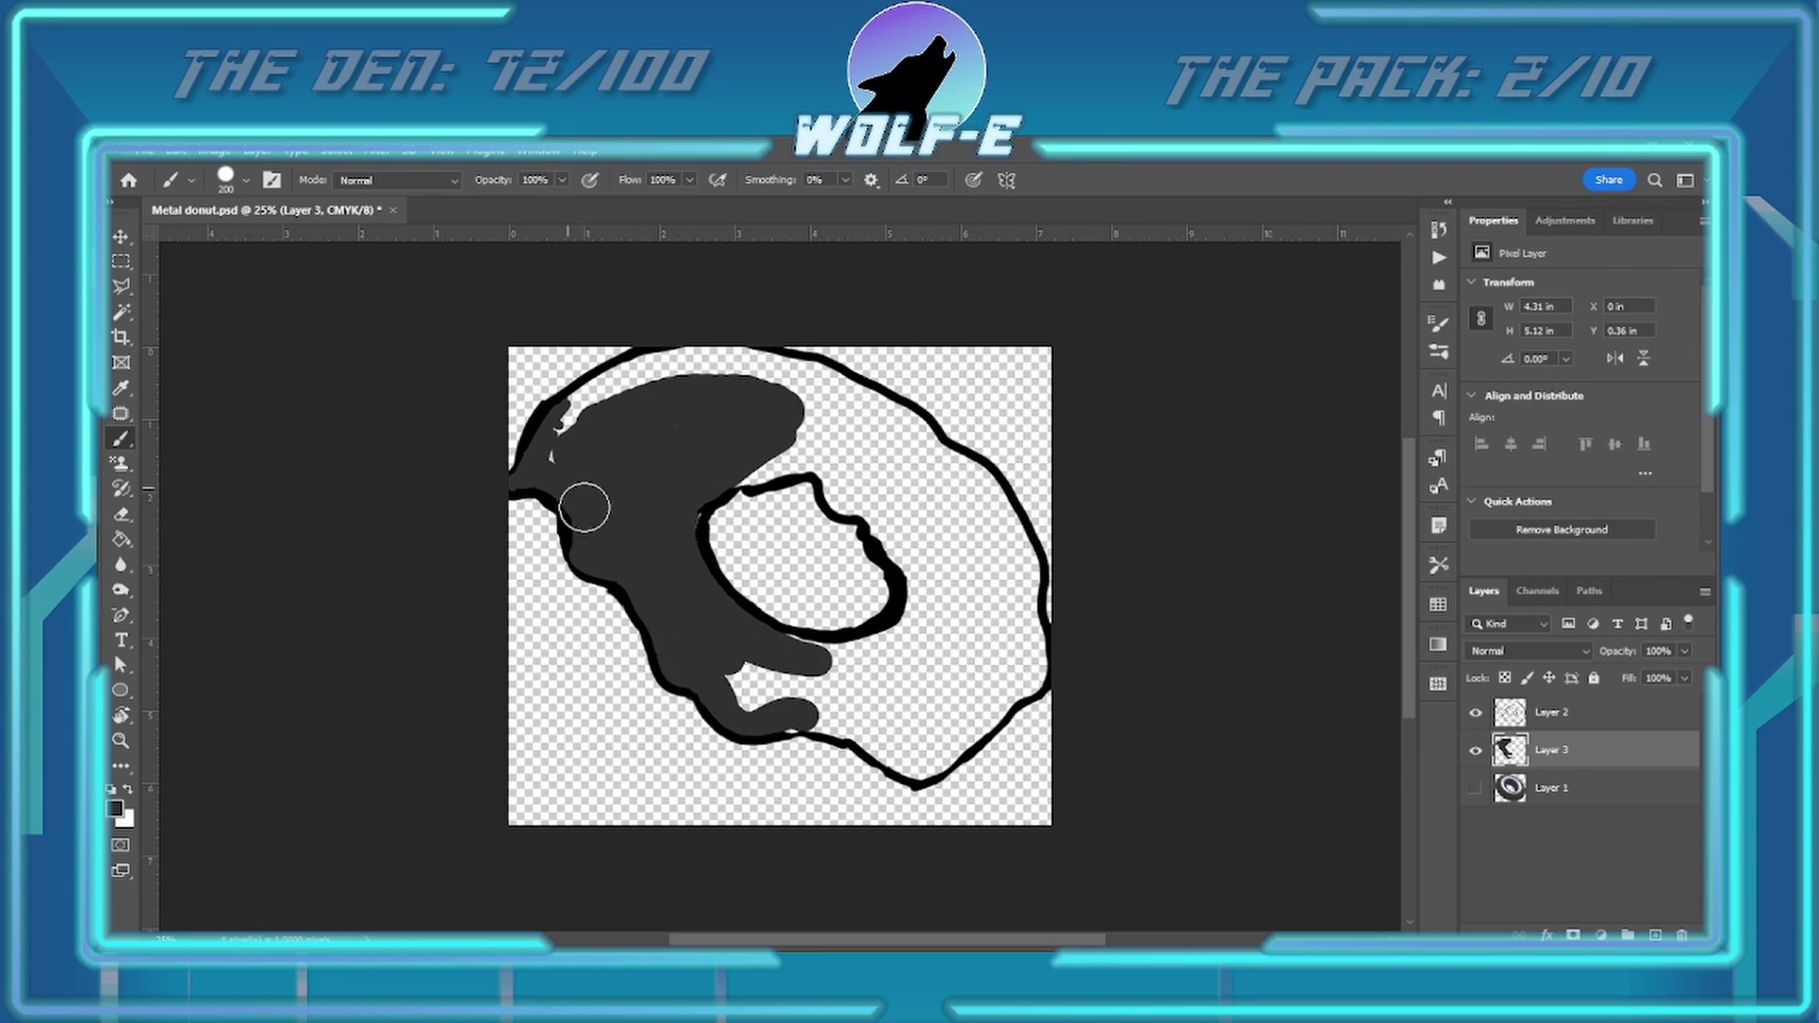
mouse_move(581, 503)
left_mouse_down()
mouse_move(974, 493)
mouse_move(730, 666)
mouse_move(840, 483)
mouse_move(824, 445)
left_mouse_up()
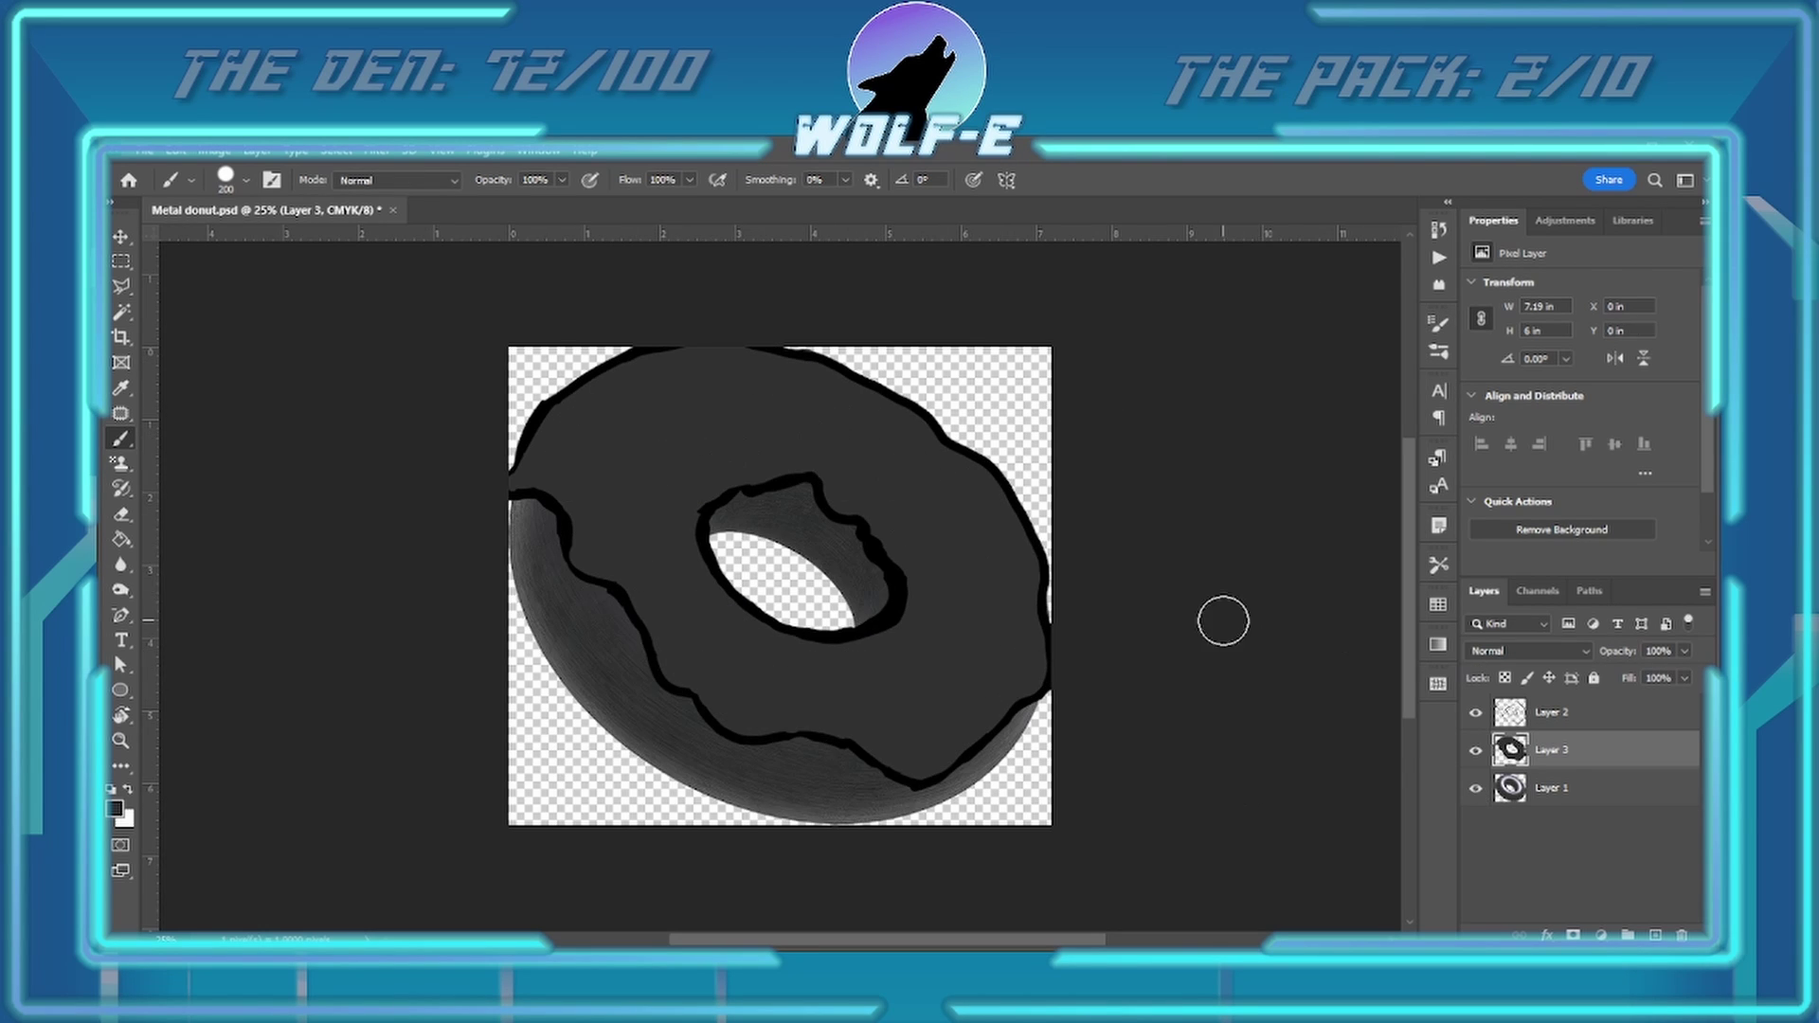
- Duplicate Layer 1, place the copy above Layer 3, and clip it to the grey icing shape
left_click(1596, 783)
key("ctrl+j")
key("ctrl+bracketright")
scroll(1526, 654, "down", 8)
key("ctrl+alt+g")
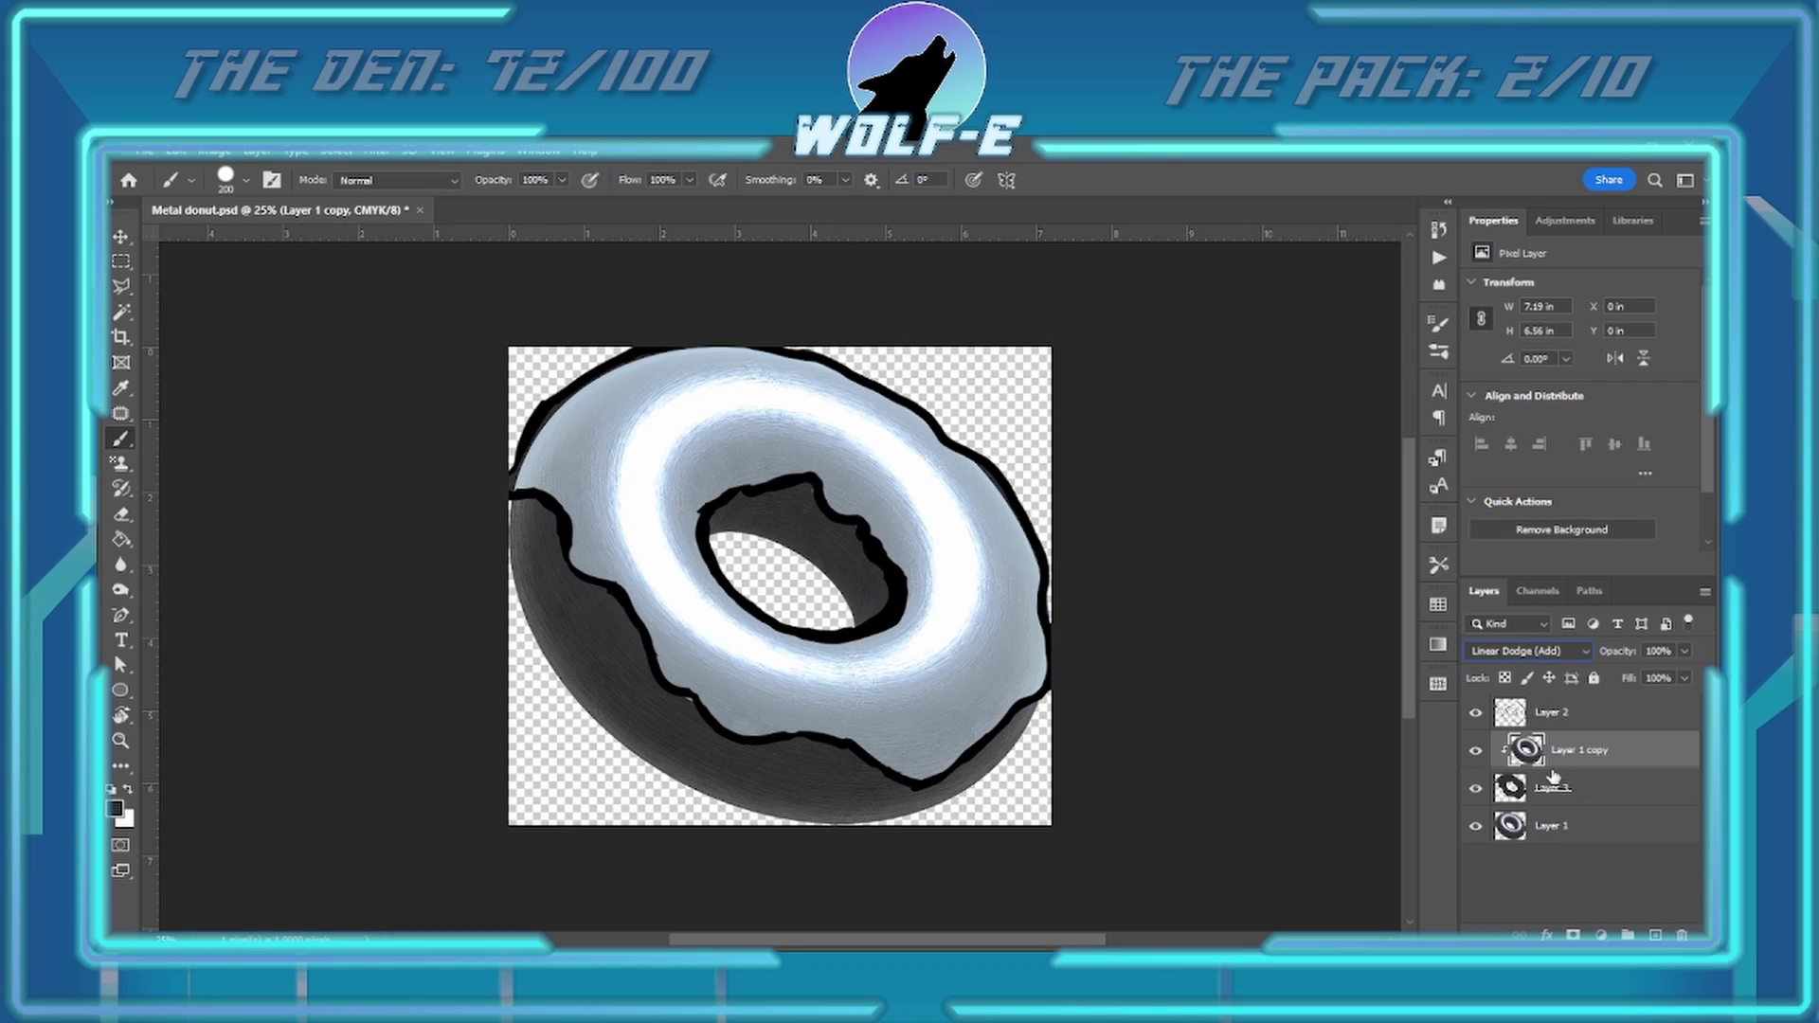
- Try blend modes such as Linear Dodge (Add) and Hue on the clipped Layer 1 copy and settle on Hard Light
scroll(1544, 653, "up", 3)
scroll(1550, 671, "down", 11)
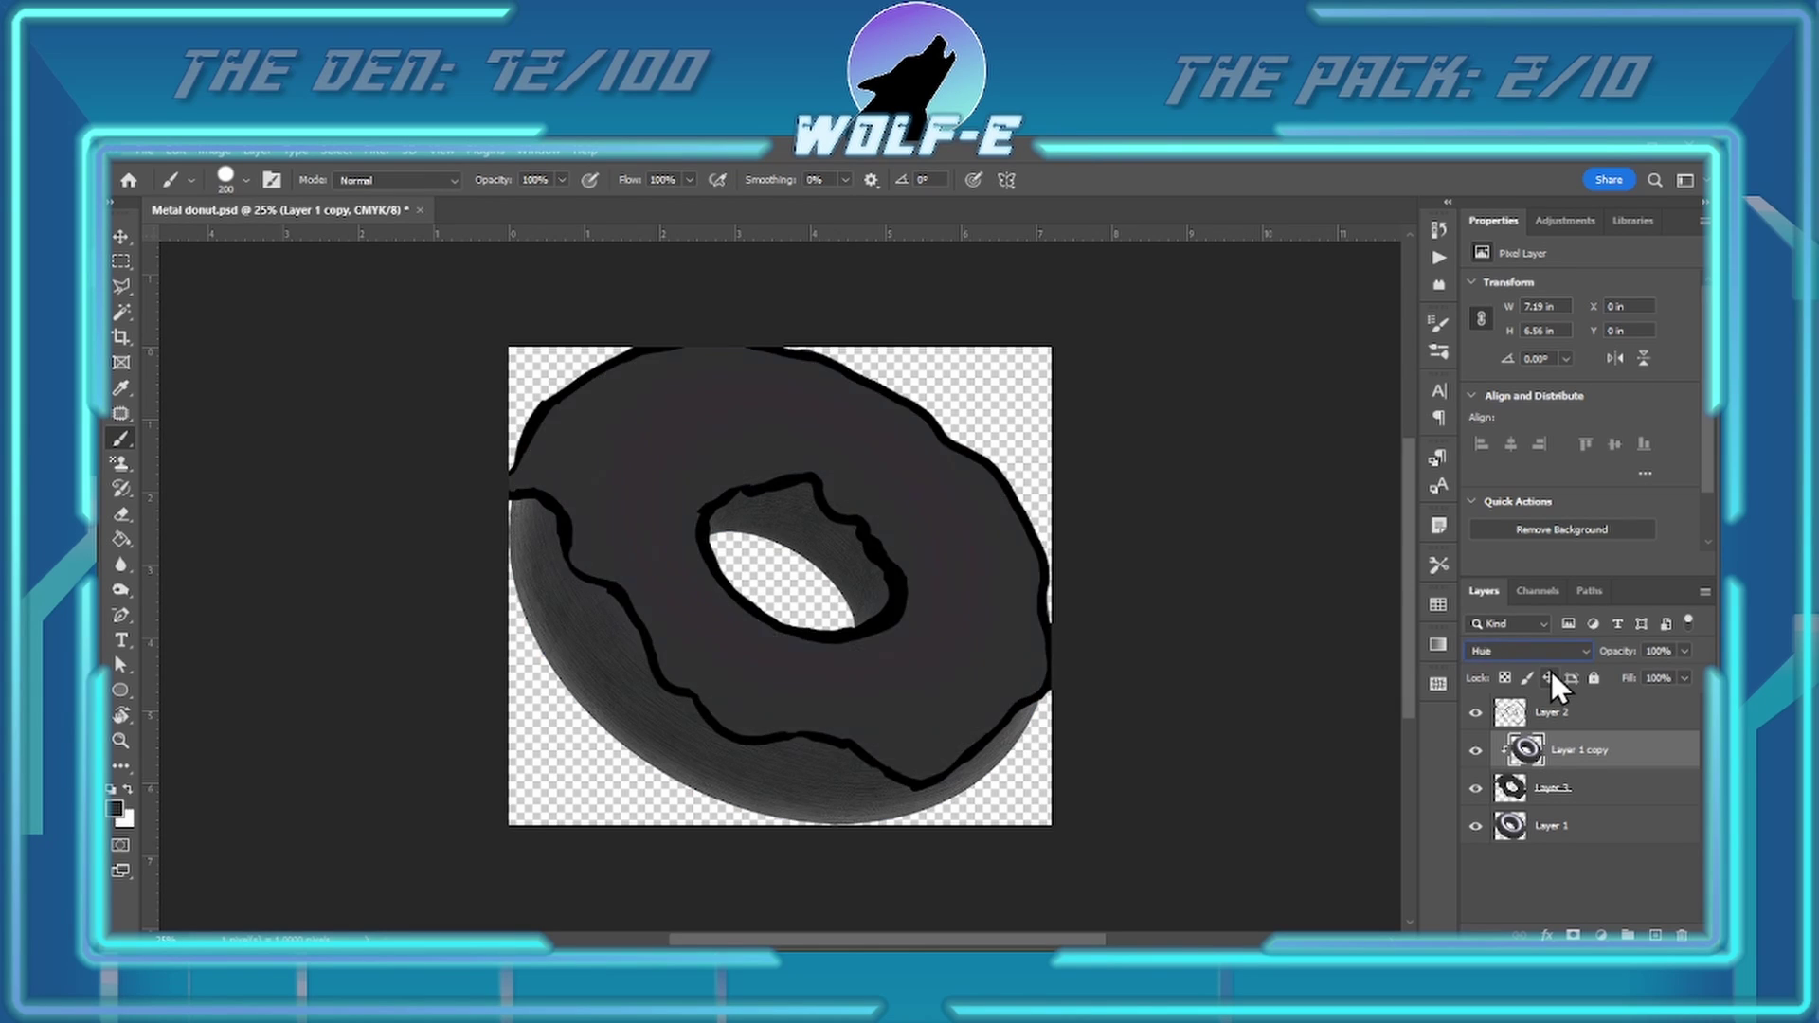
scroll(1550, 670, "down", 3)
- Try a yellow-green Color Overlay on Layer 3, clipped above the Layer 1 copy
key("alt+bracketleft")
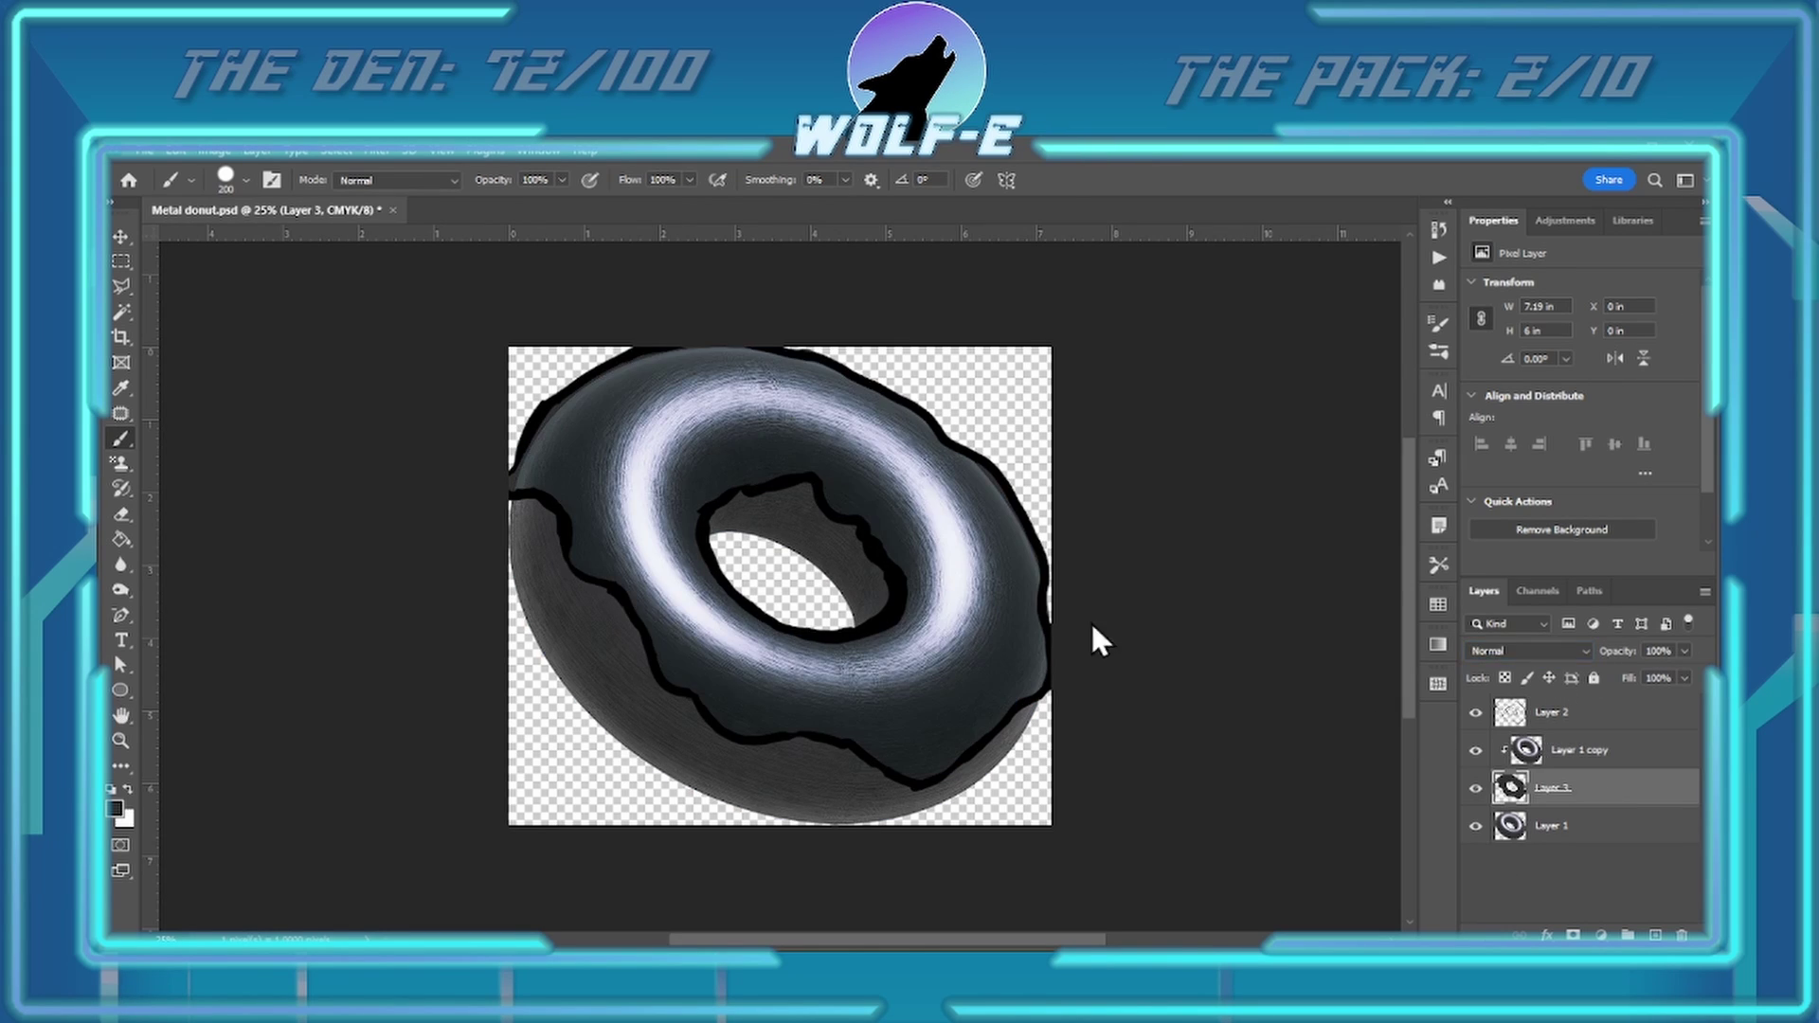
key("Return")
key("ctrl+bracketright")
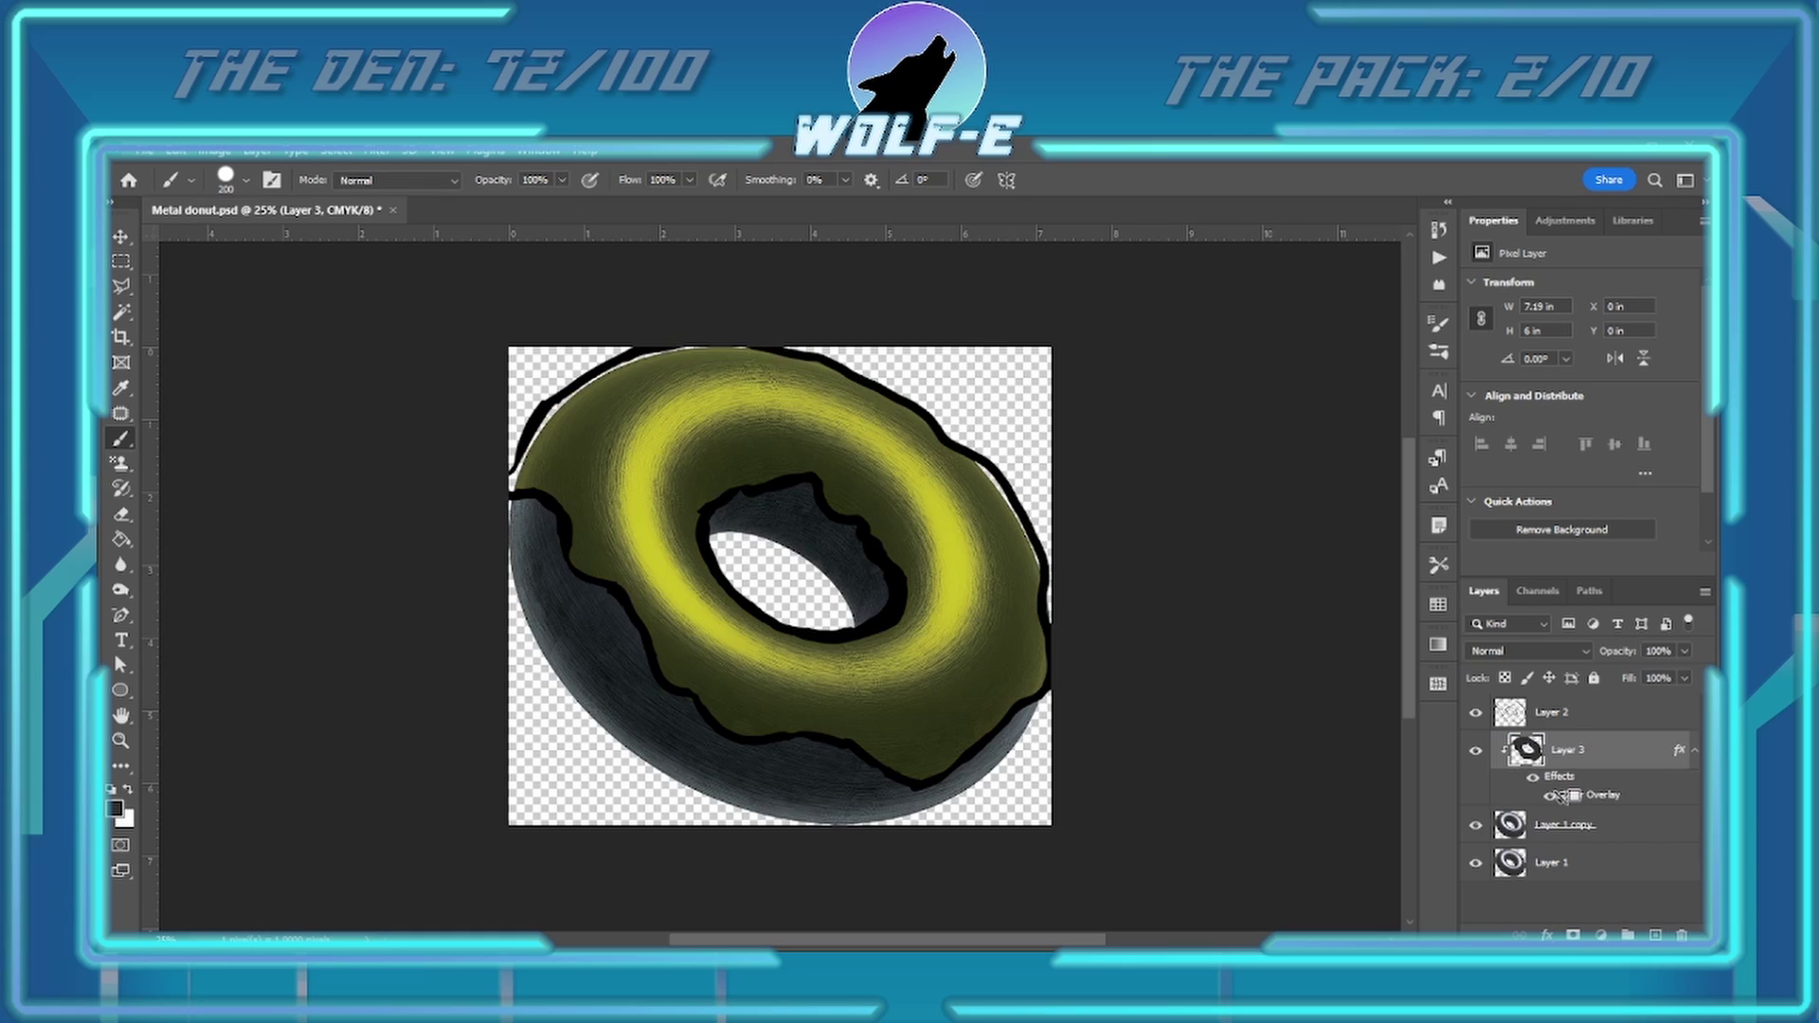
- Restack the clipped donut copies above Layer 3 and give Layer 1 copy 2 a dark slate blue Color Overlay
left_click_drag(1553, 826, 1563, 772)
left_click_drag(1546, 864, 1563, 791)
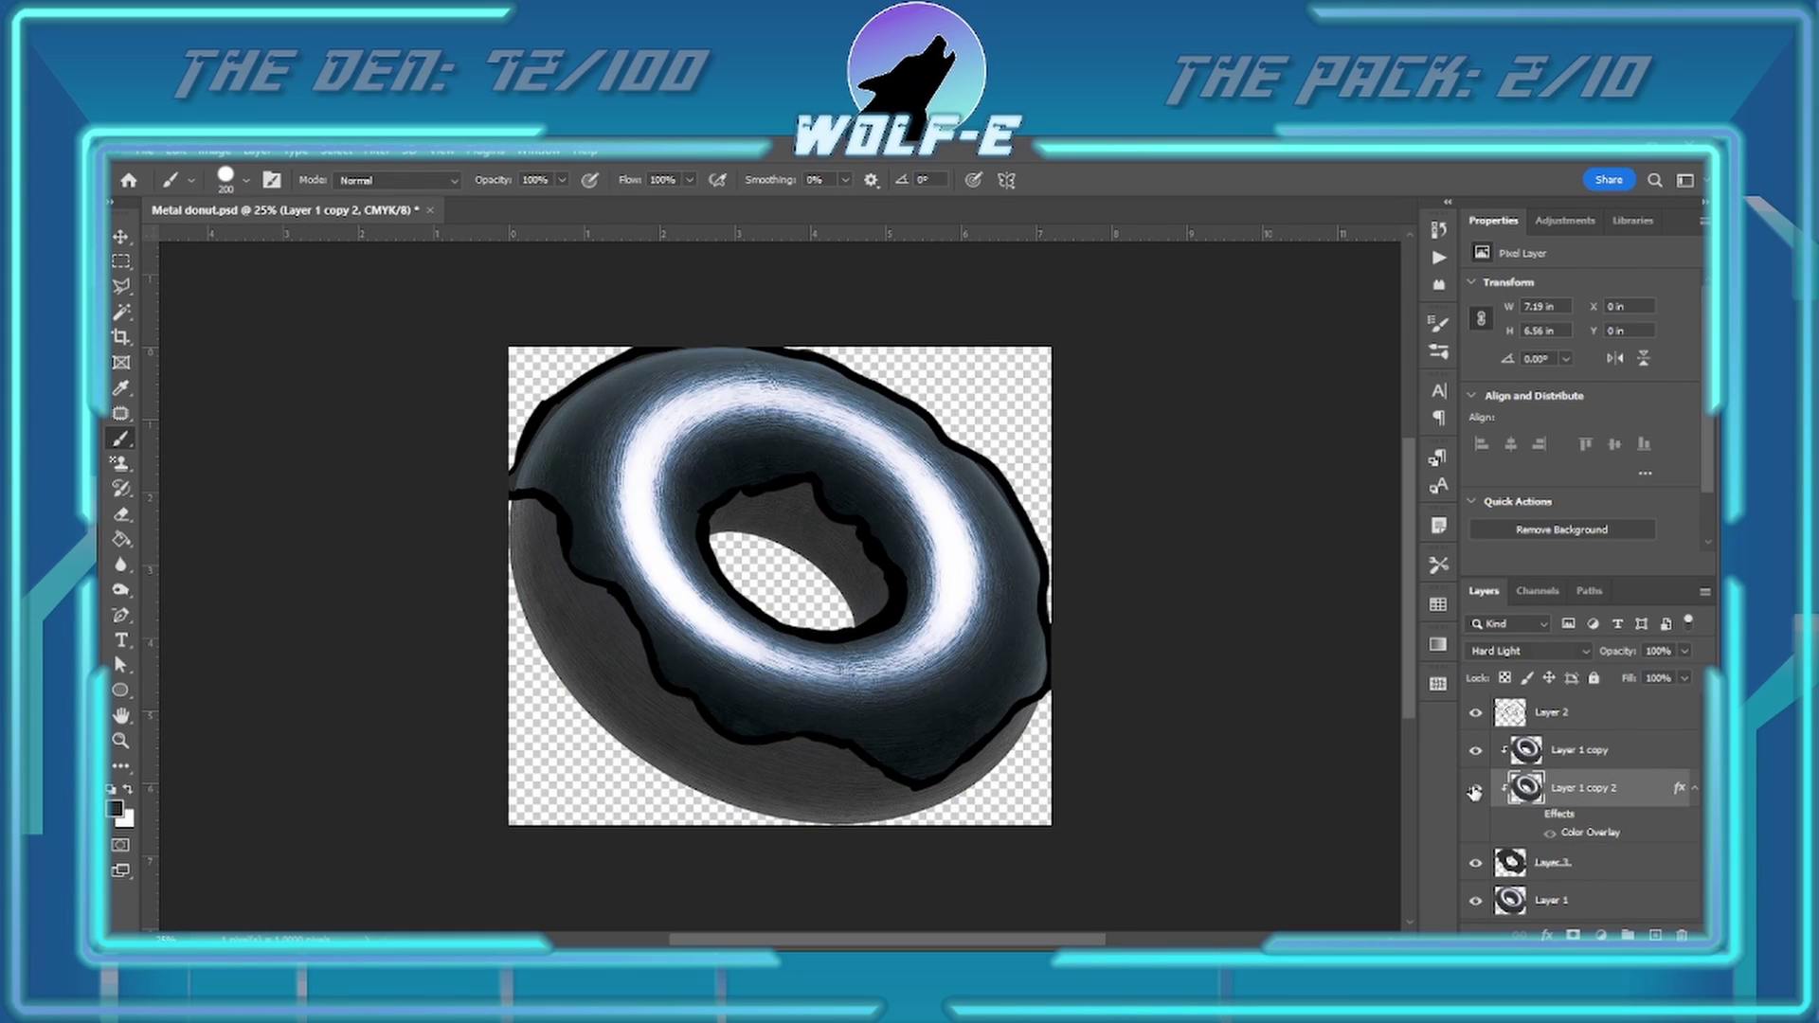
double_click(1591, 832)
left_click(1218, 499)
left_click(1121, 516)
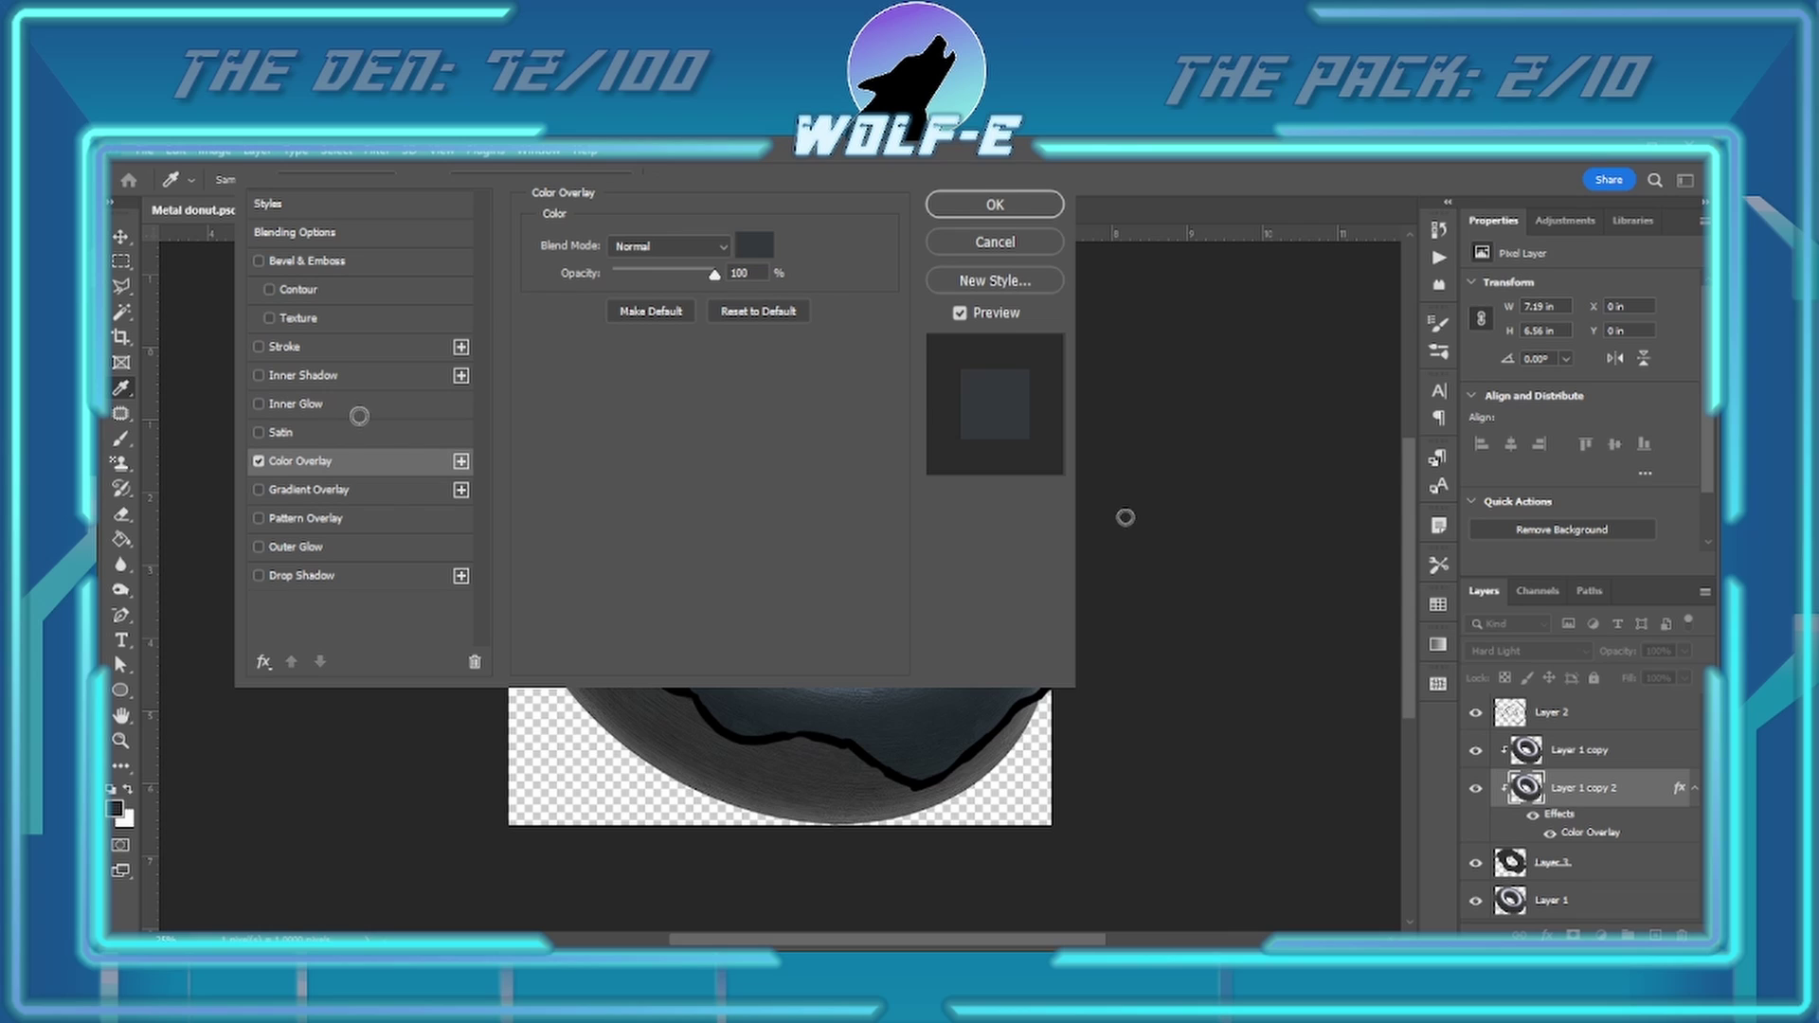
key("Return")
- Patch the icing texture at the far left edge on the Layer 1 copy with the Patch tool and deselect
key("b")
scroll(548, 426, "up", 5)
scroll(663, 473, "down", 1)
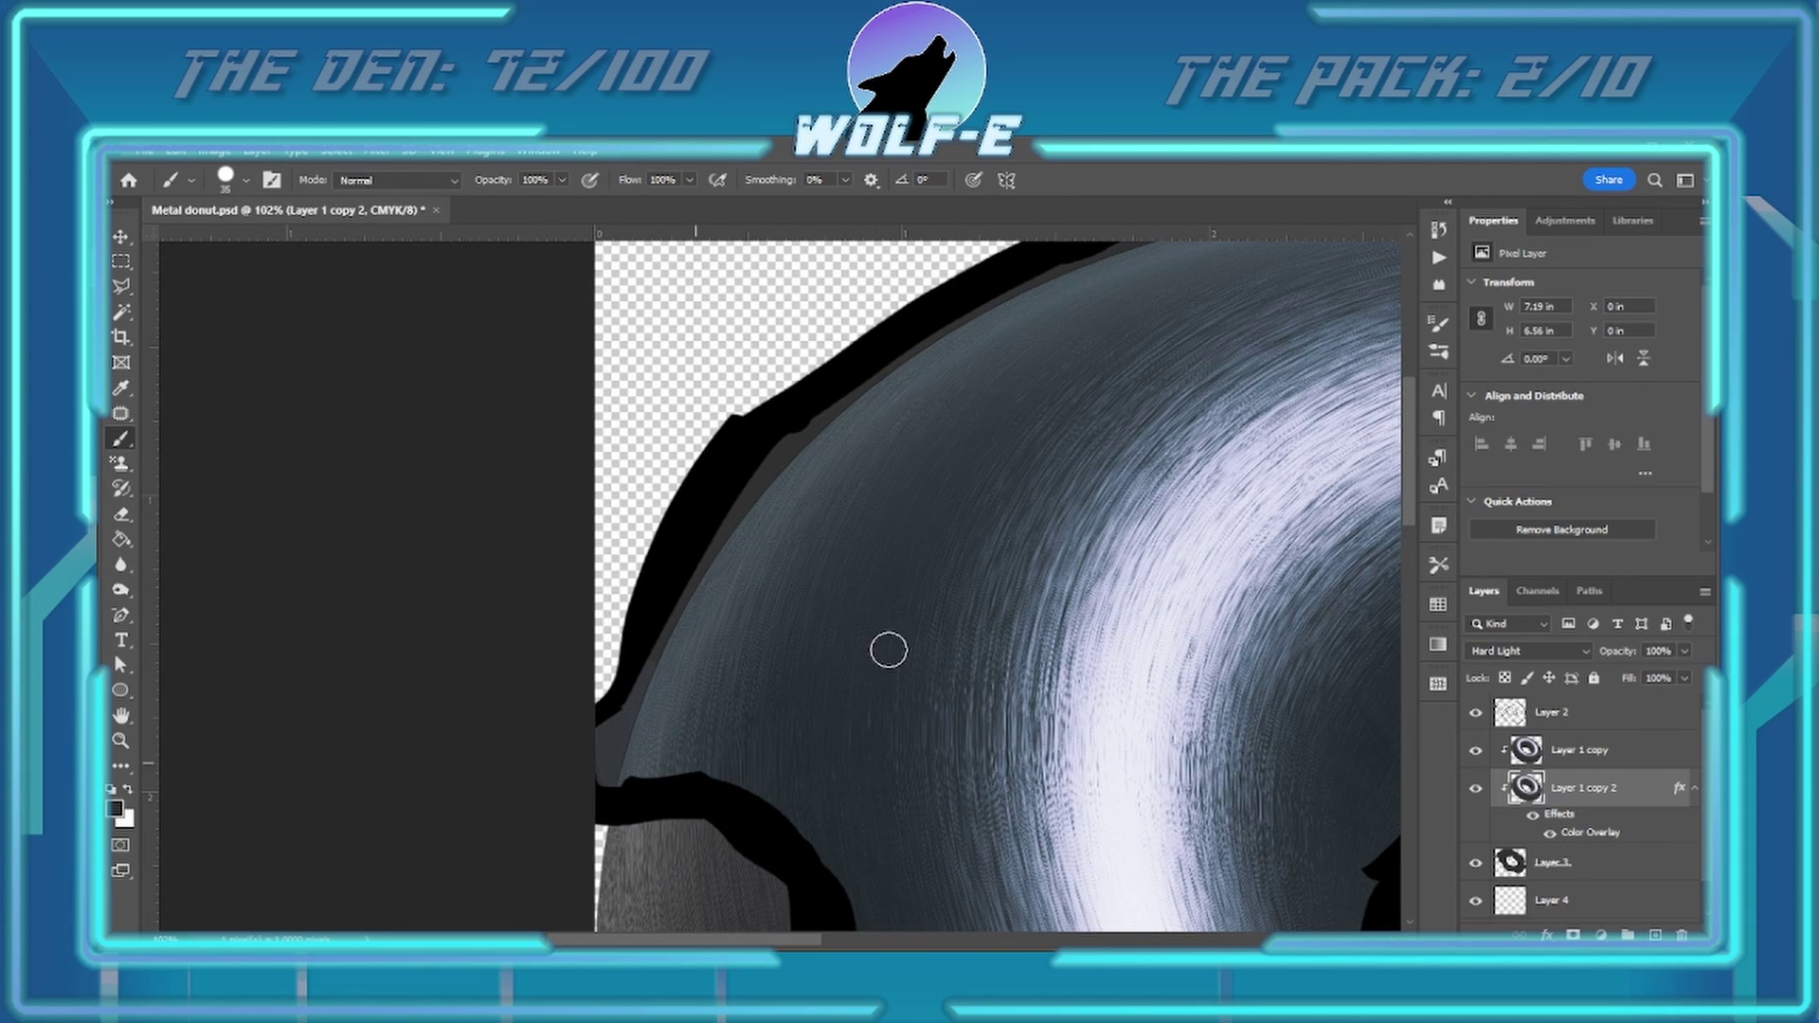
scroll(815, 692, "up", 3)
scroll(568, 663, "down", 3)
key("alt+bracketright")
key("j")
mouse_move(703, 652)
left_mouse_down()
mouse_move(649, 743)
mouse_move(746, 767)
left_mouse_up()
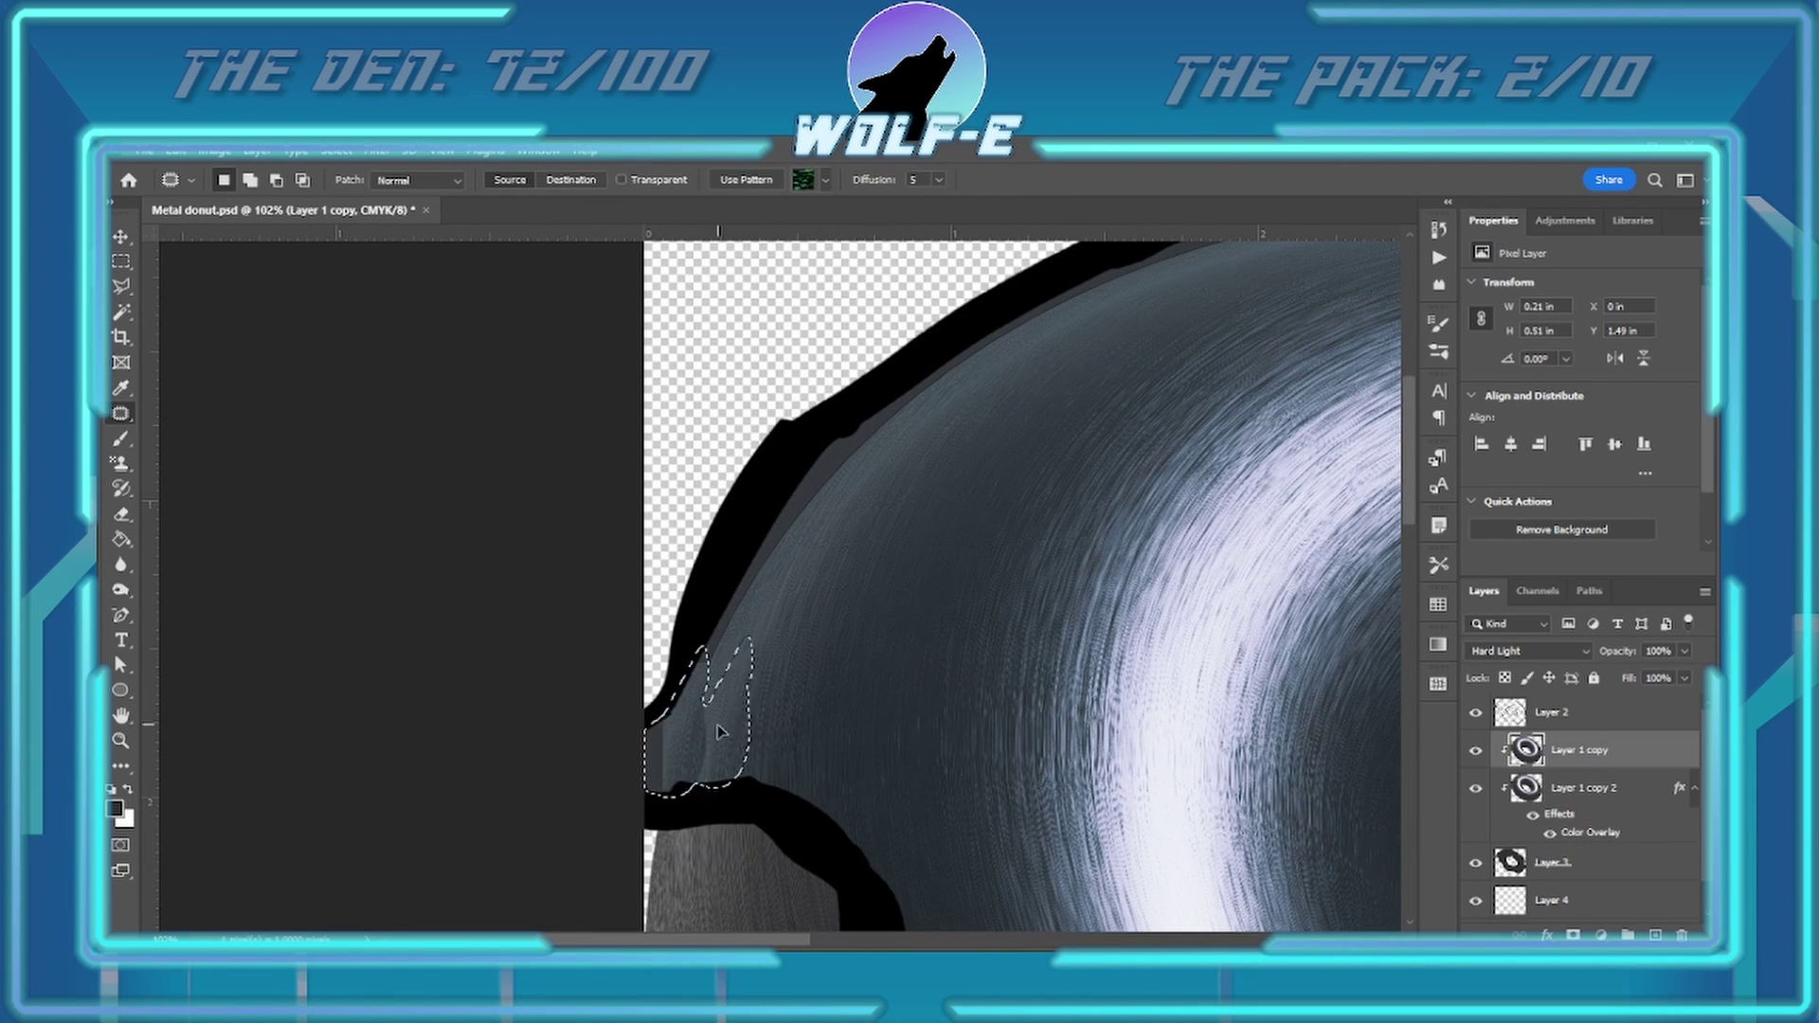
key("ctrl+d")
- Heal the grey gaps along the icing's outer rim on the Layer 1 copy with the Healing Brush
left_click(122, 413)
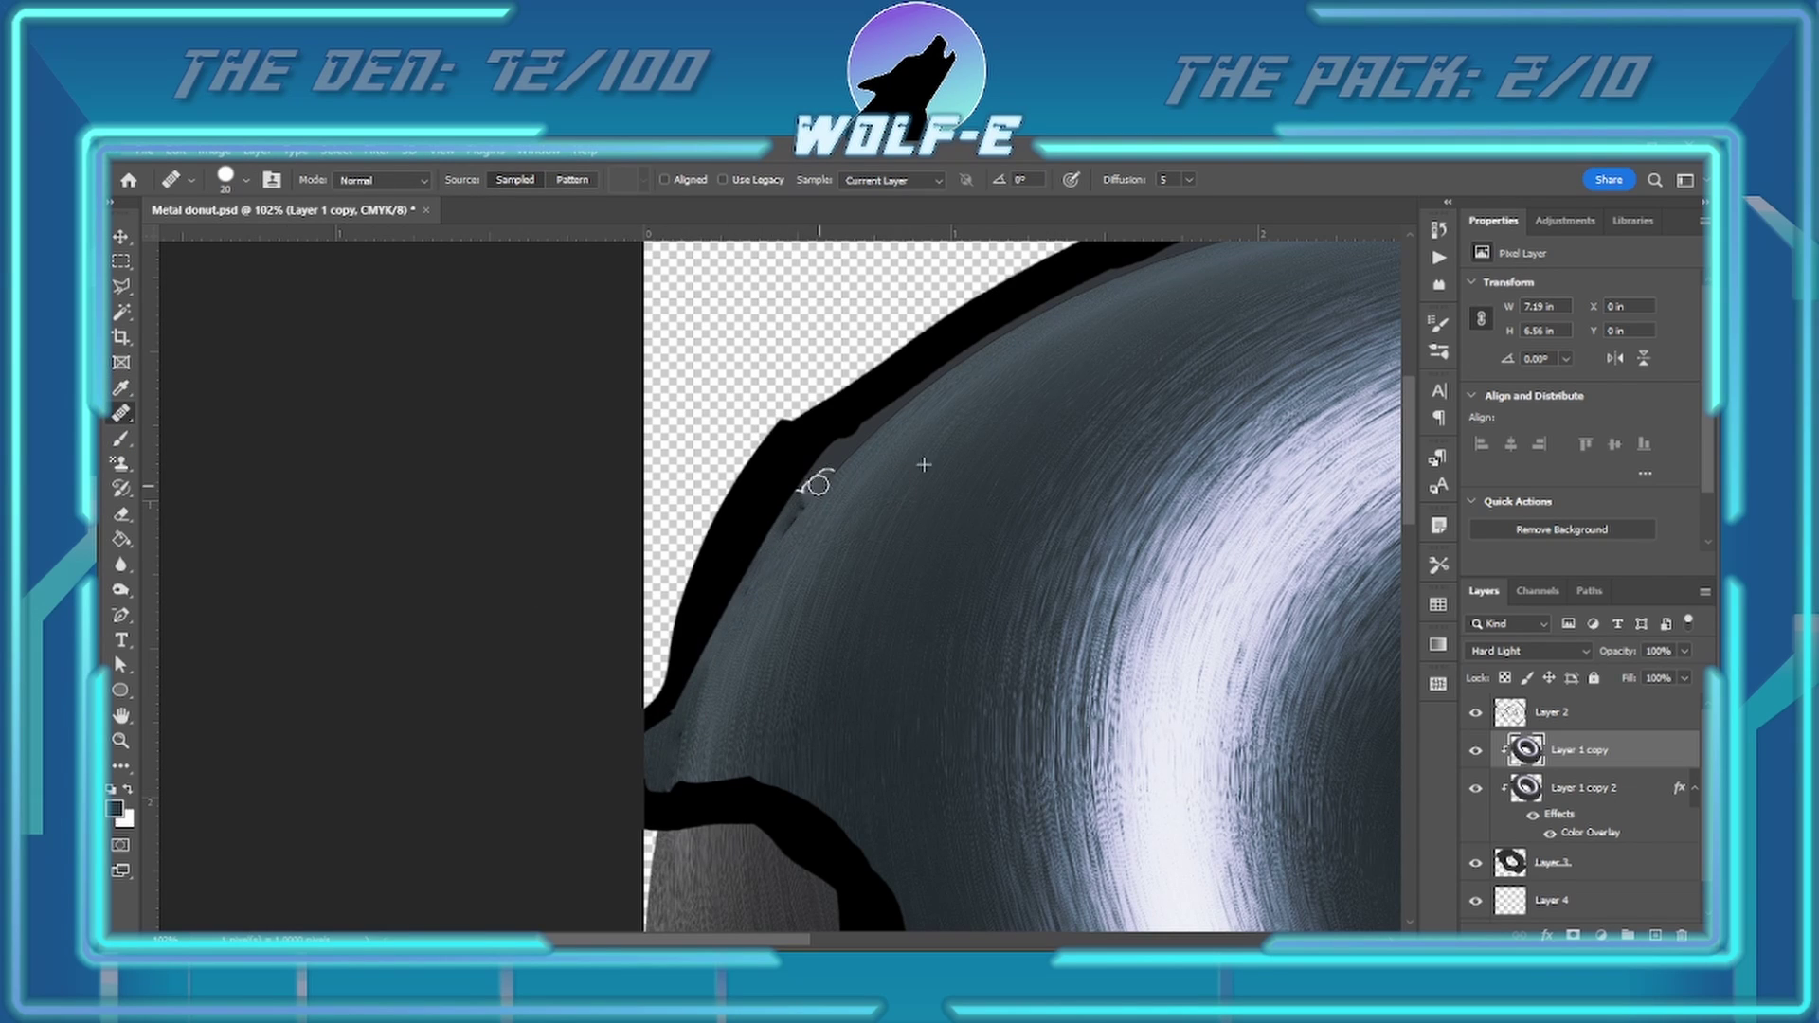
scroll(933, 377, "up", 2)
scroll(766, 519, "right", 3)
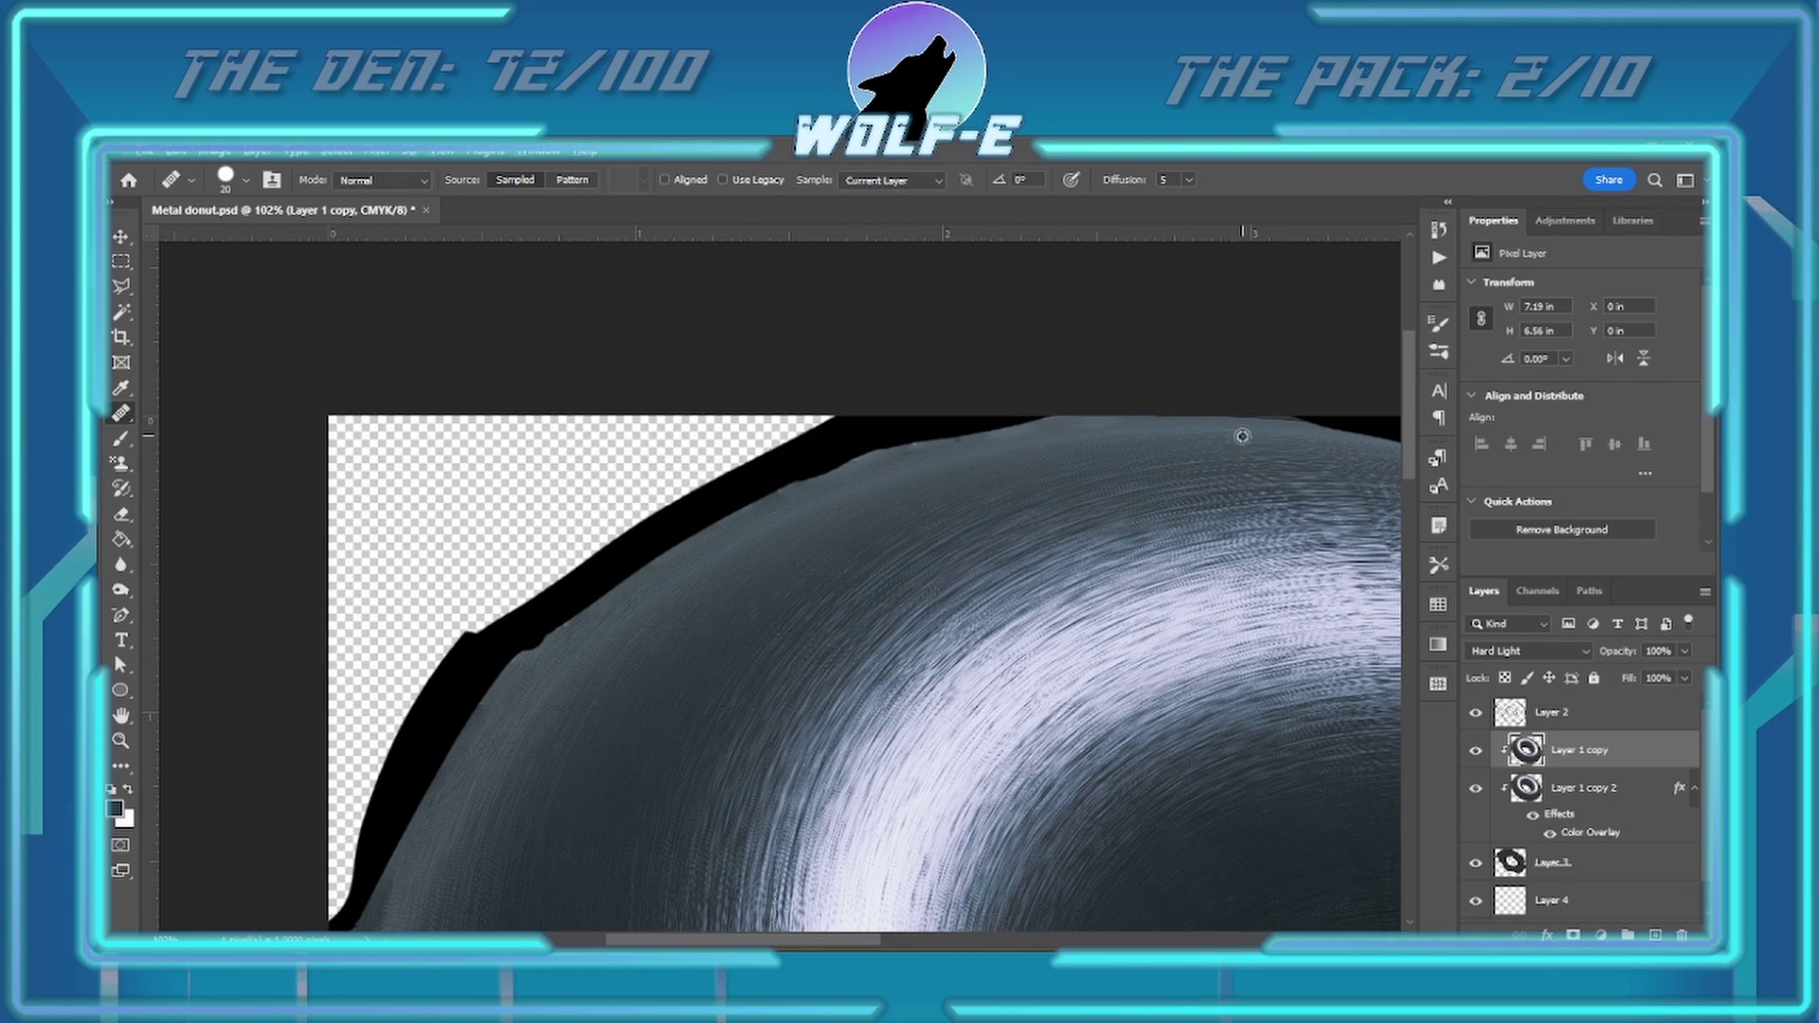
scroll(818, 551, "down", 3)
scroll(819, 551, "left", 2)
scroll(698, 597, "down", 2)
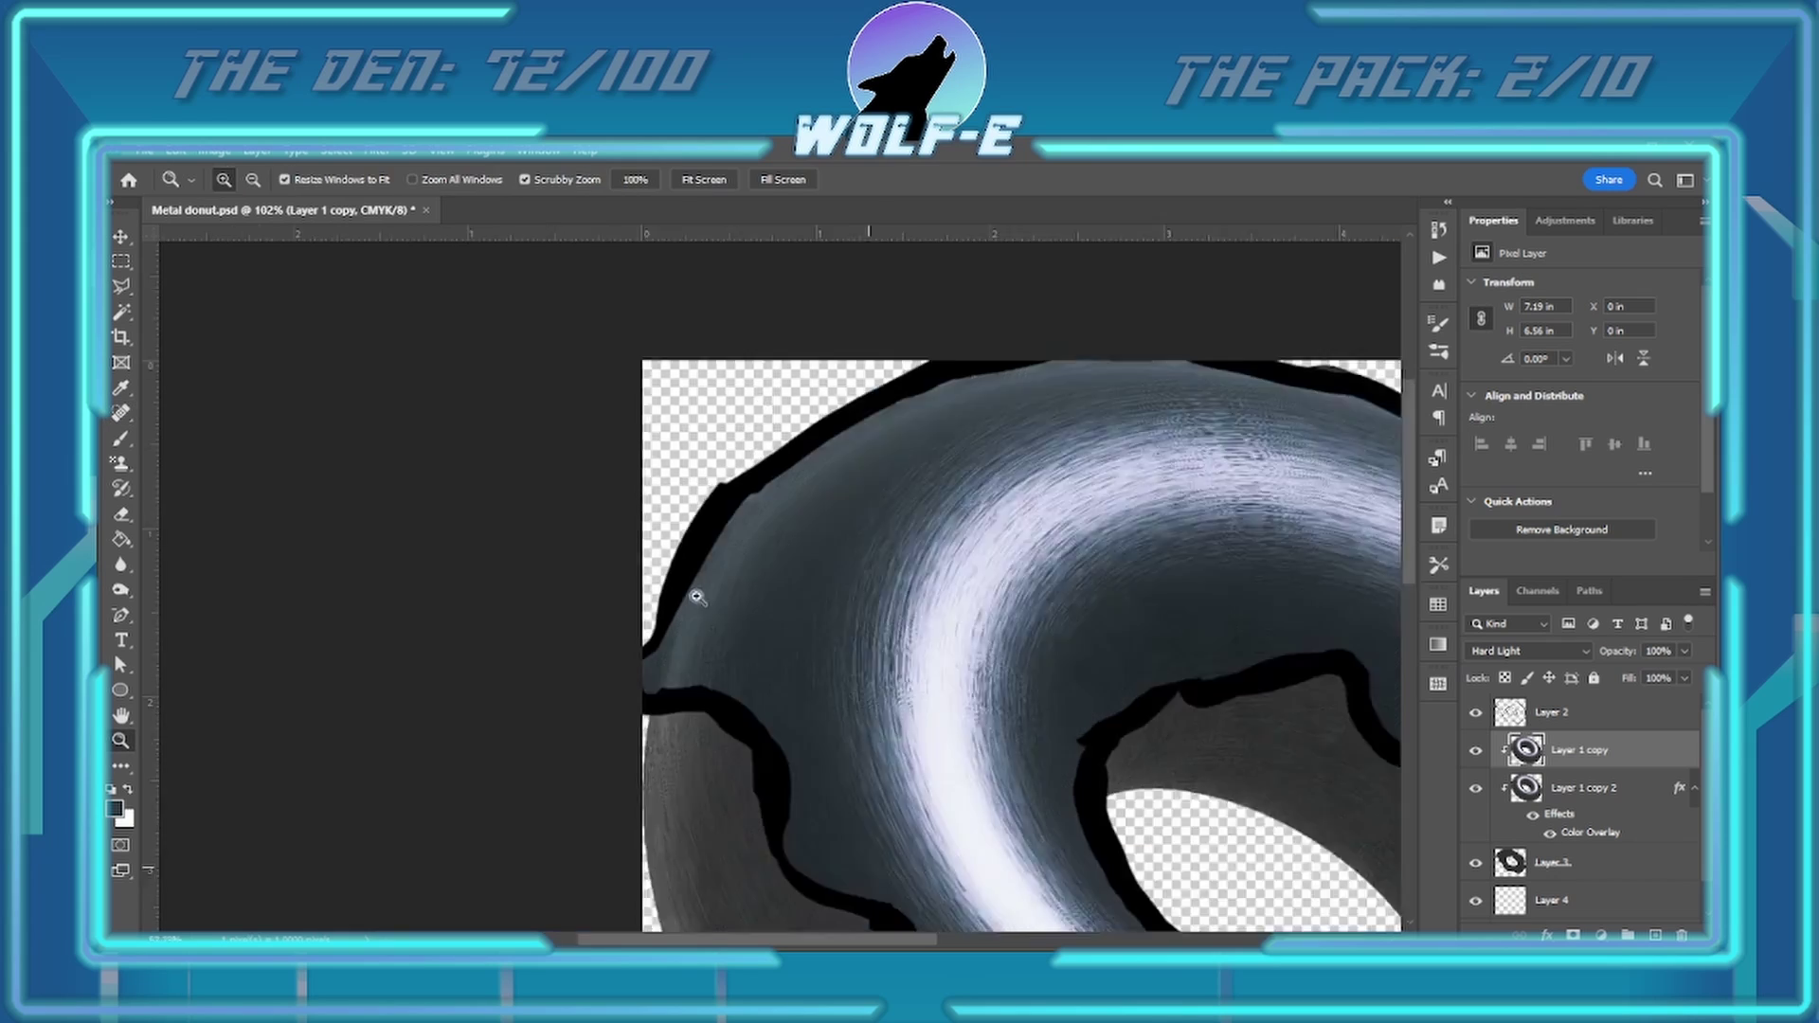
scroll(786, 448, "right", 4)
key("z")
scroll(946, 622, "down", 3)
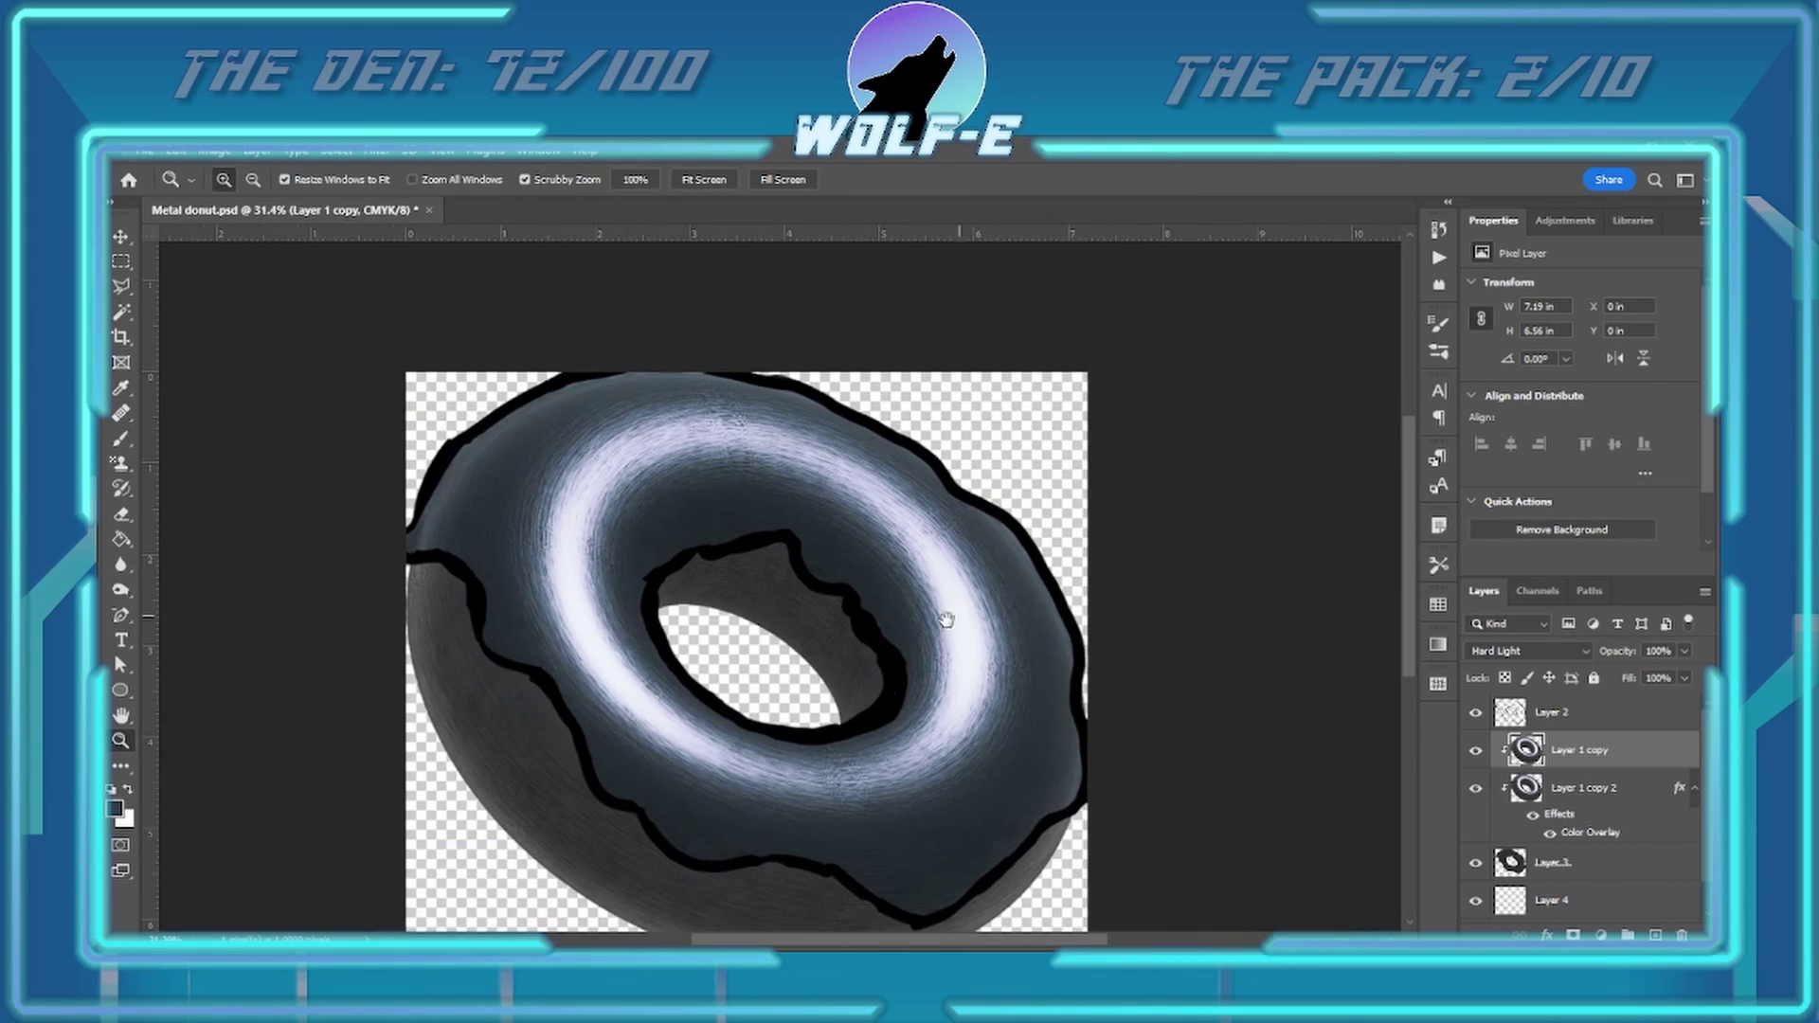
scroll(925, 816, "up", 1)
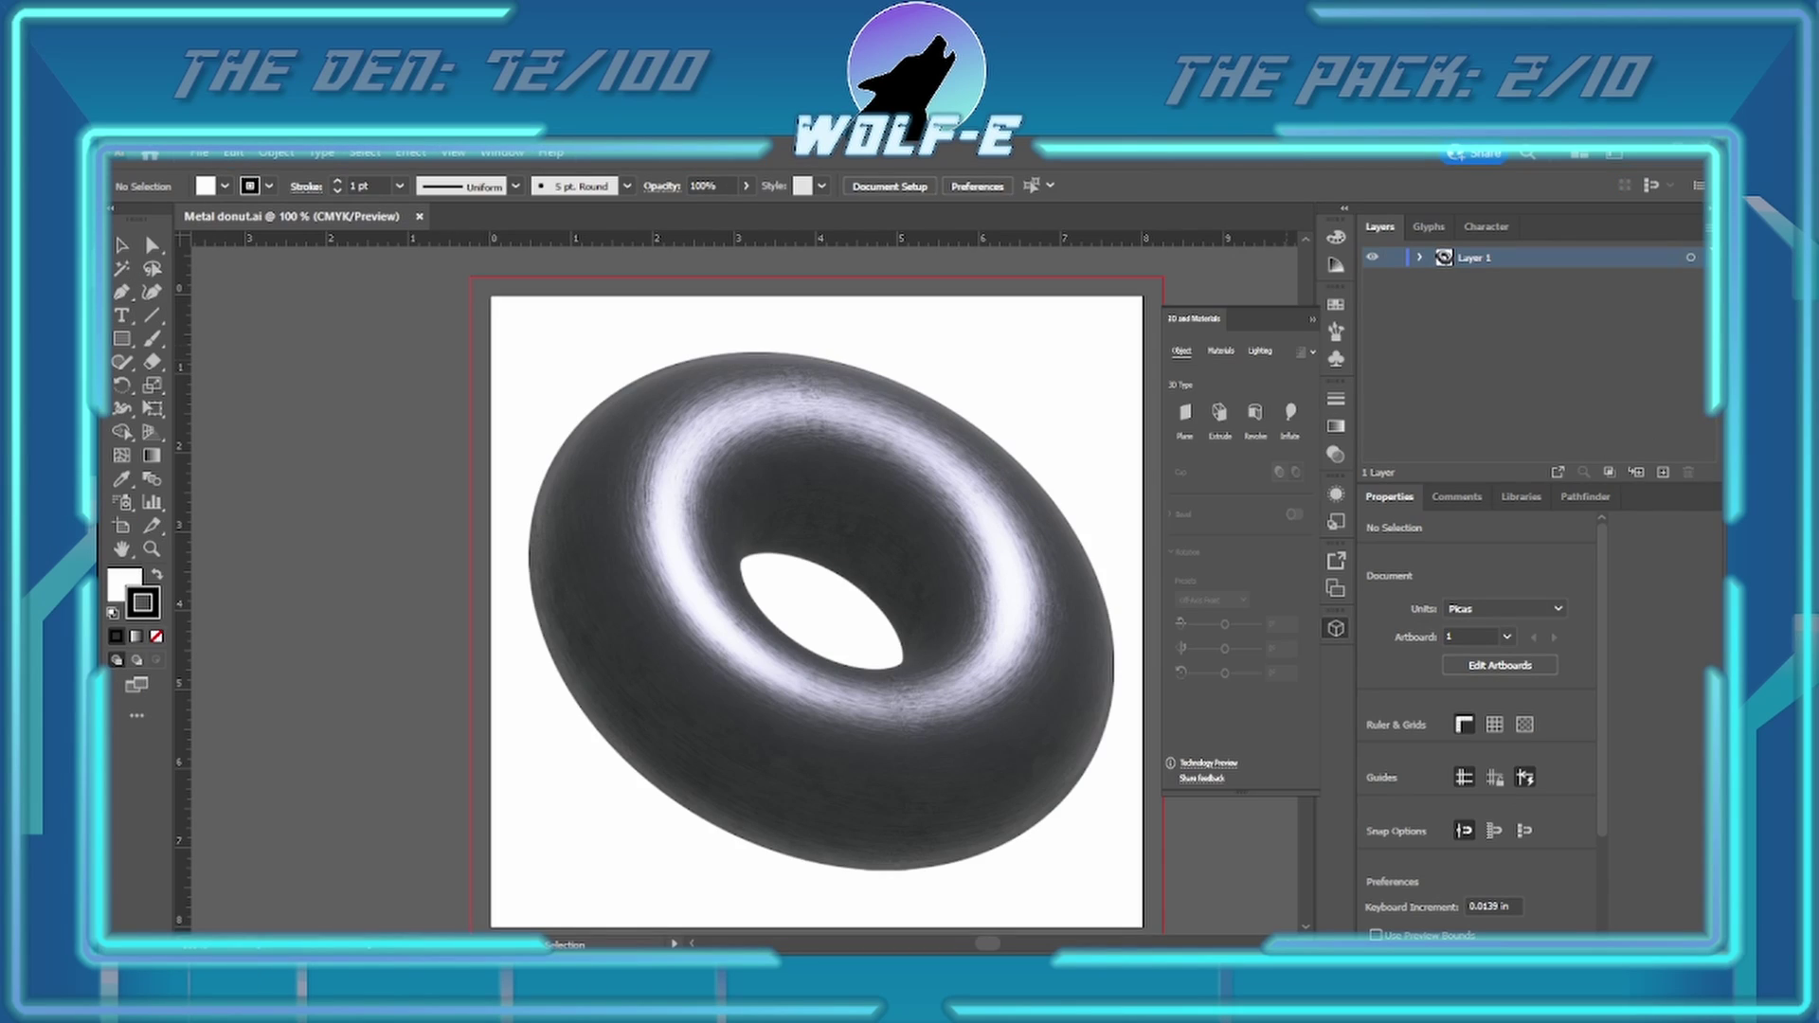
- In Illustrator, adjust the ring's 3D lighting to form two separate highlights, and save the file
left_click(1099, 682)
left_click_drag(1205, 586, 1232, 585)
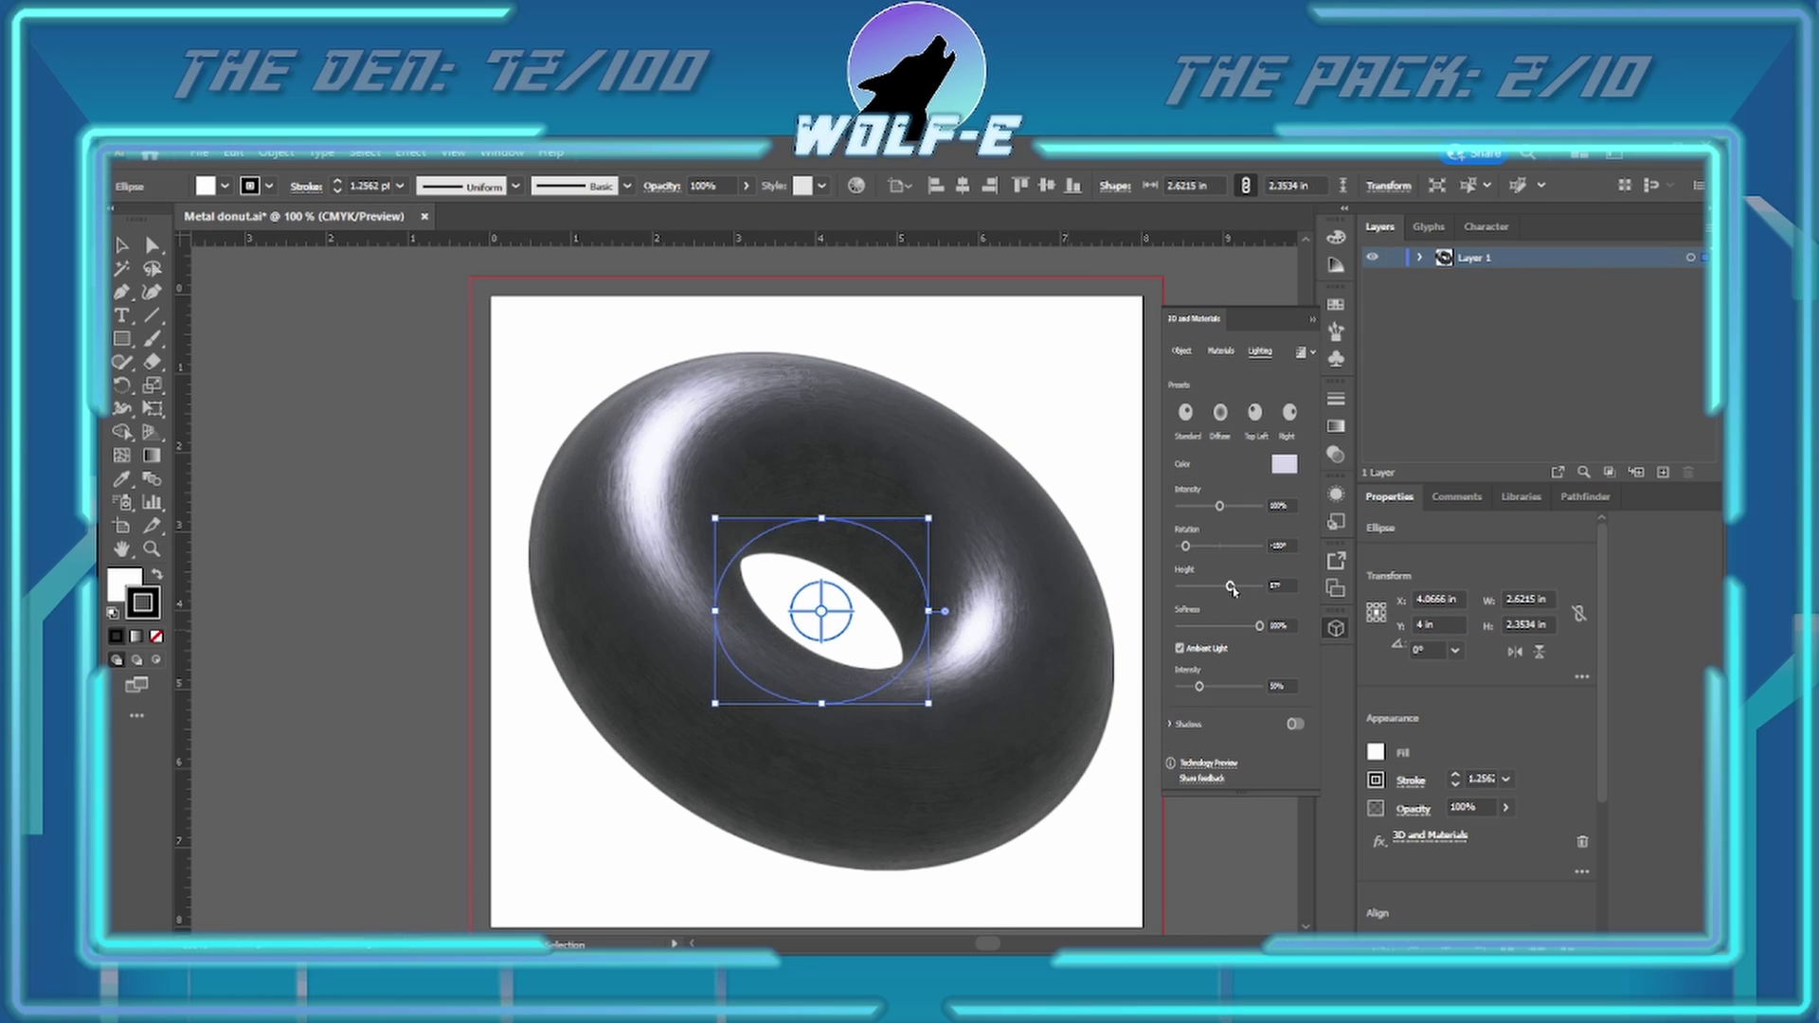
left_click(1335, 628)
key("ctrl+s")
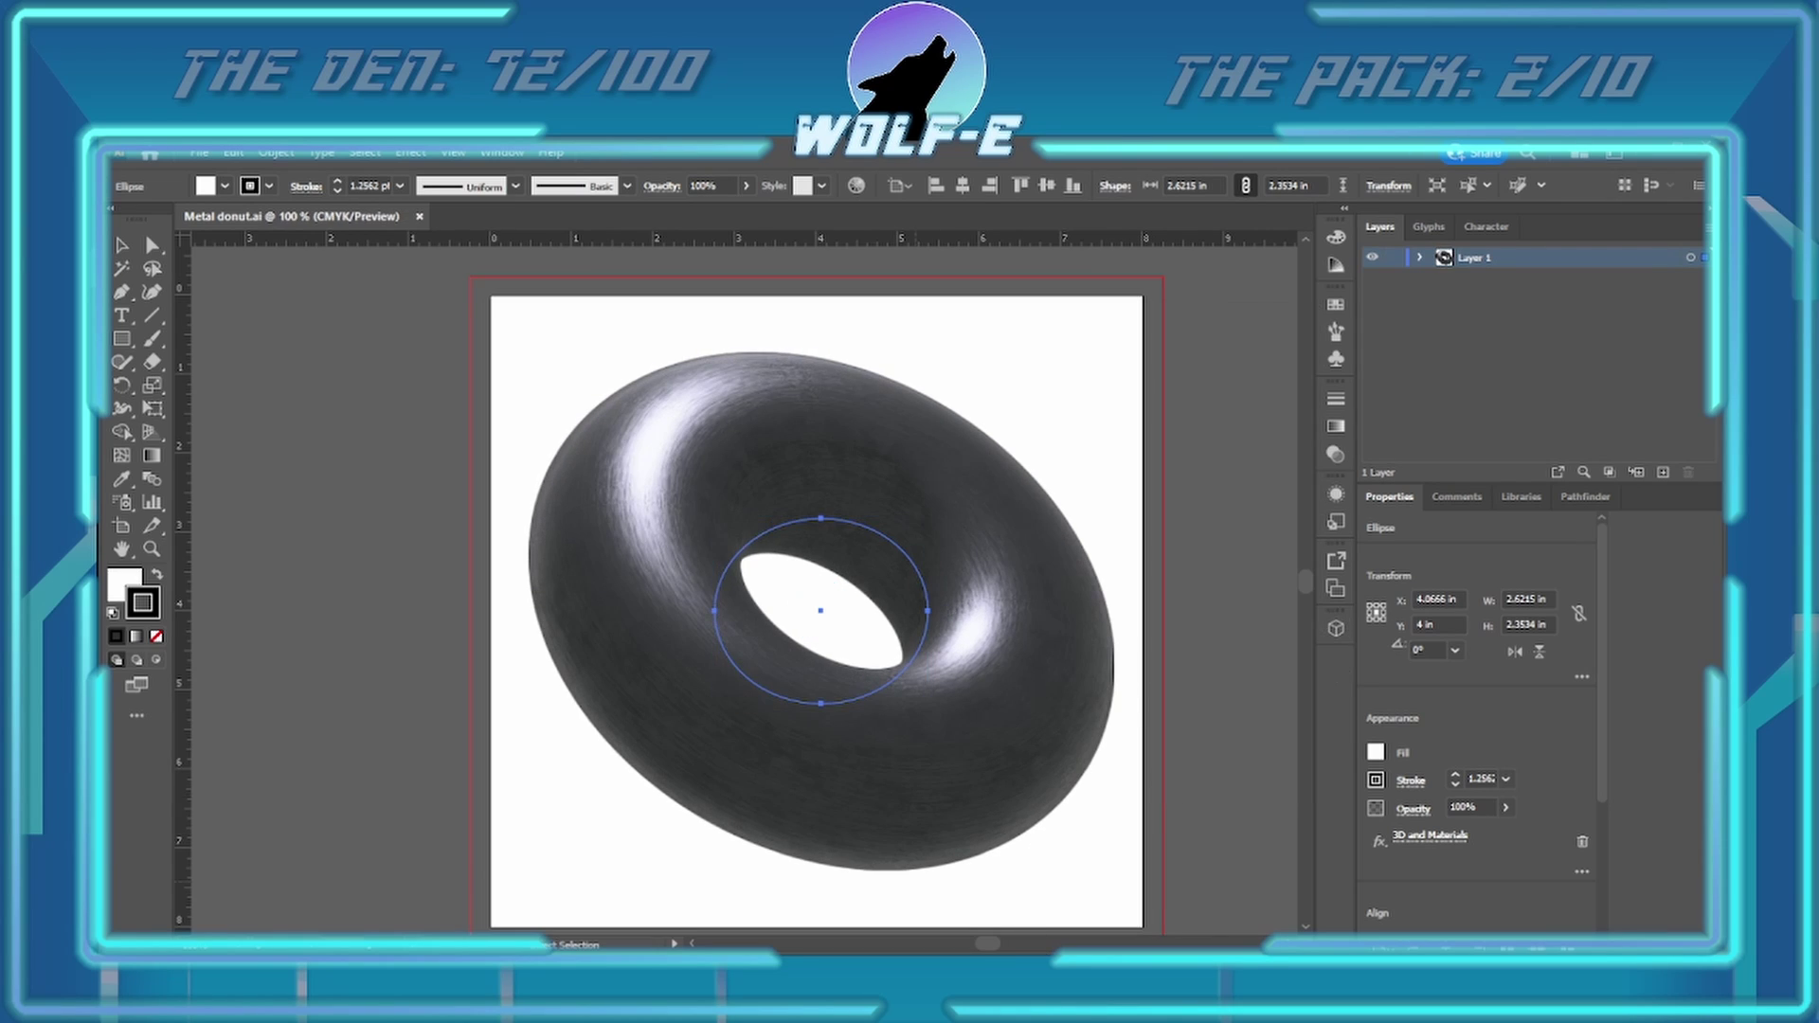
- Switch to Photoshop, clip the new donut render in Hard Light mode below Layer 1 copy, and hide Layer 1 copy
key("alt+Tab")
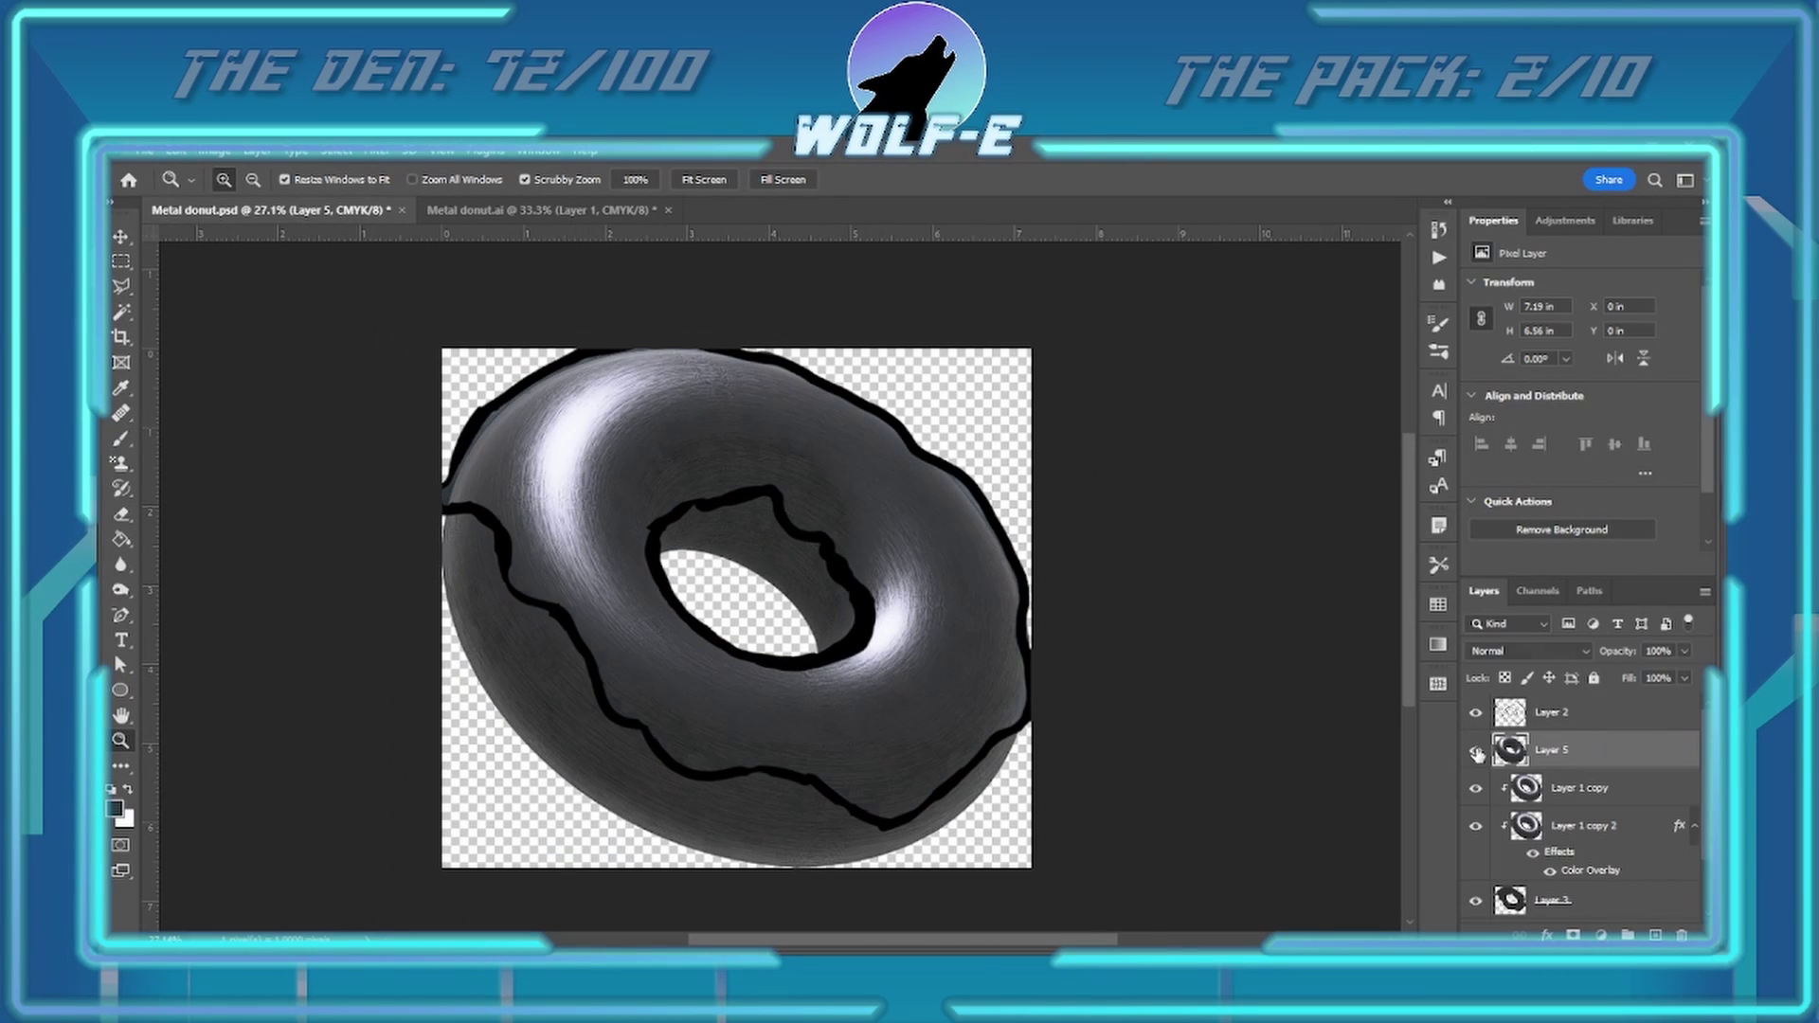
left_click_drag(1556, 755, 1556, 806)
left_click(1475, 750)
- Heal the gaps between texture and outline along the icing's outer rim on Layer 5
left_click_drag(421, 418, 743, 690)
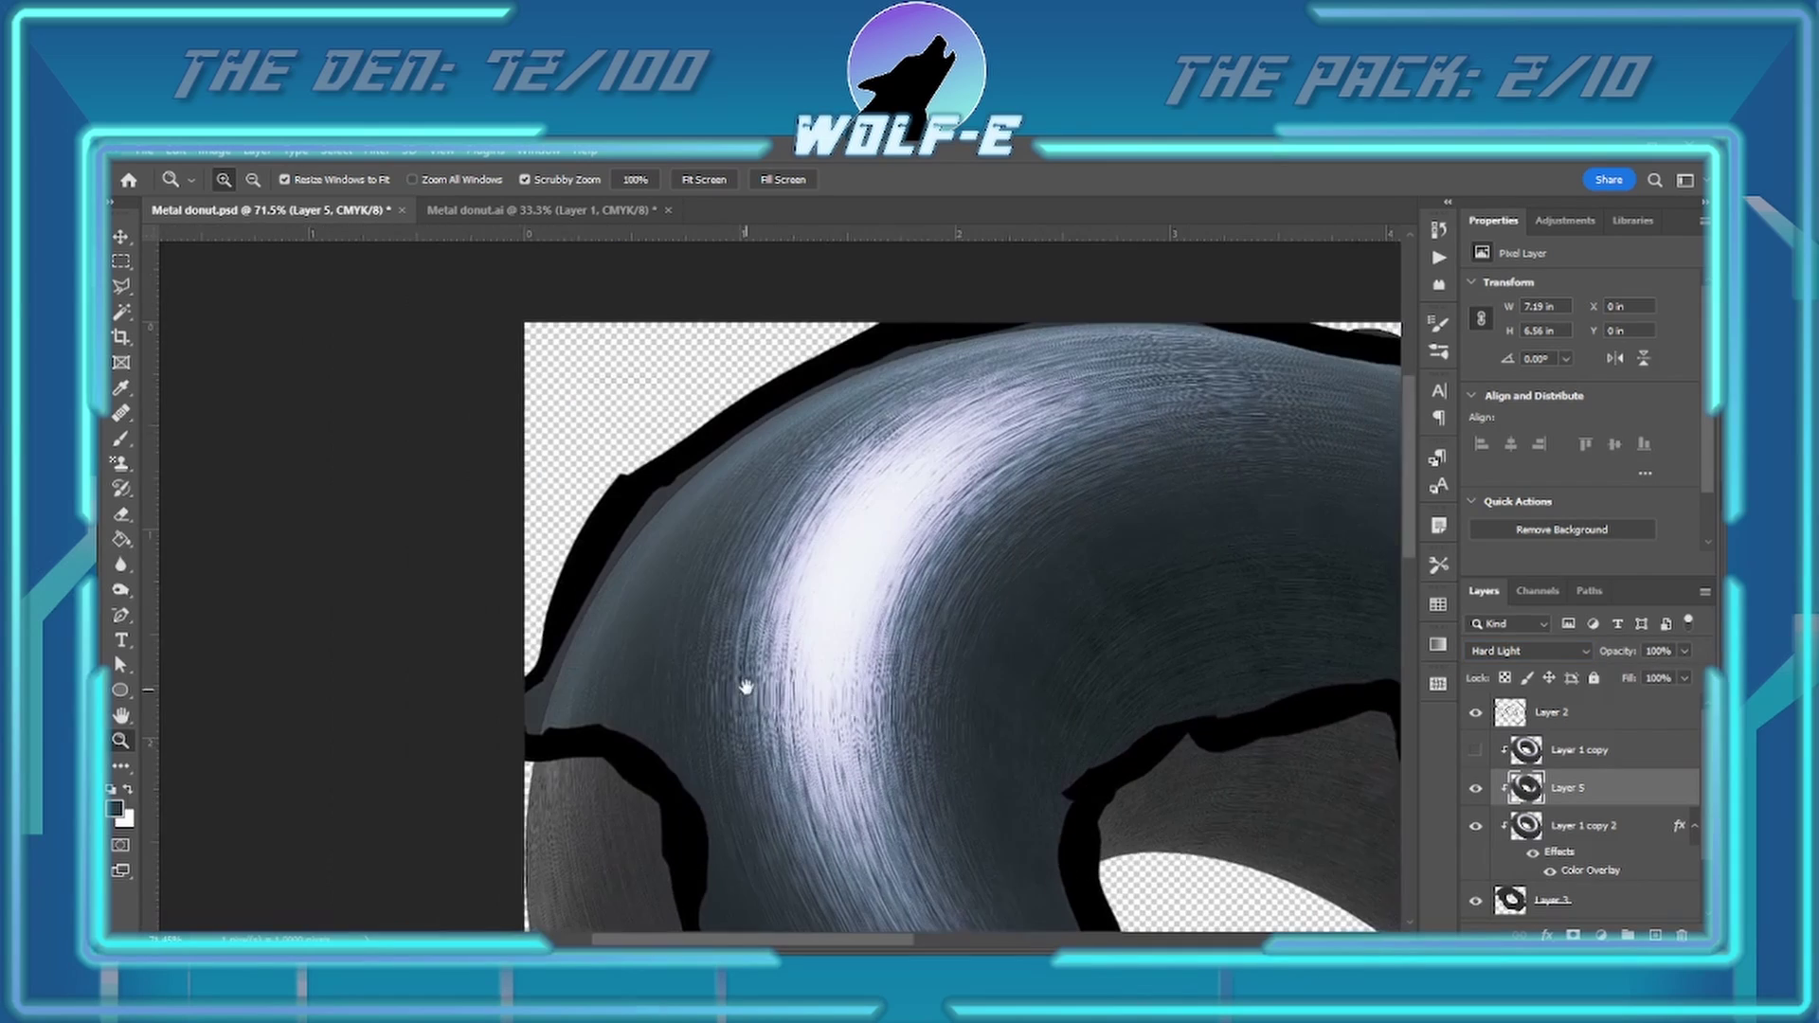
key("b")
key("j")
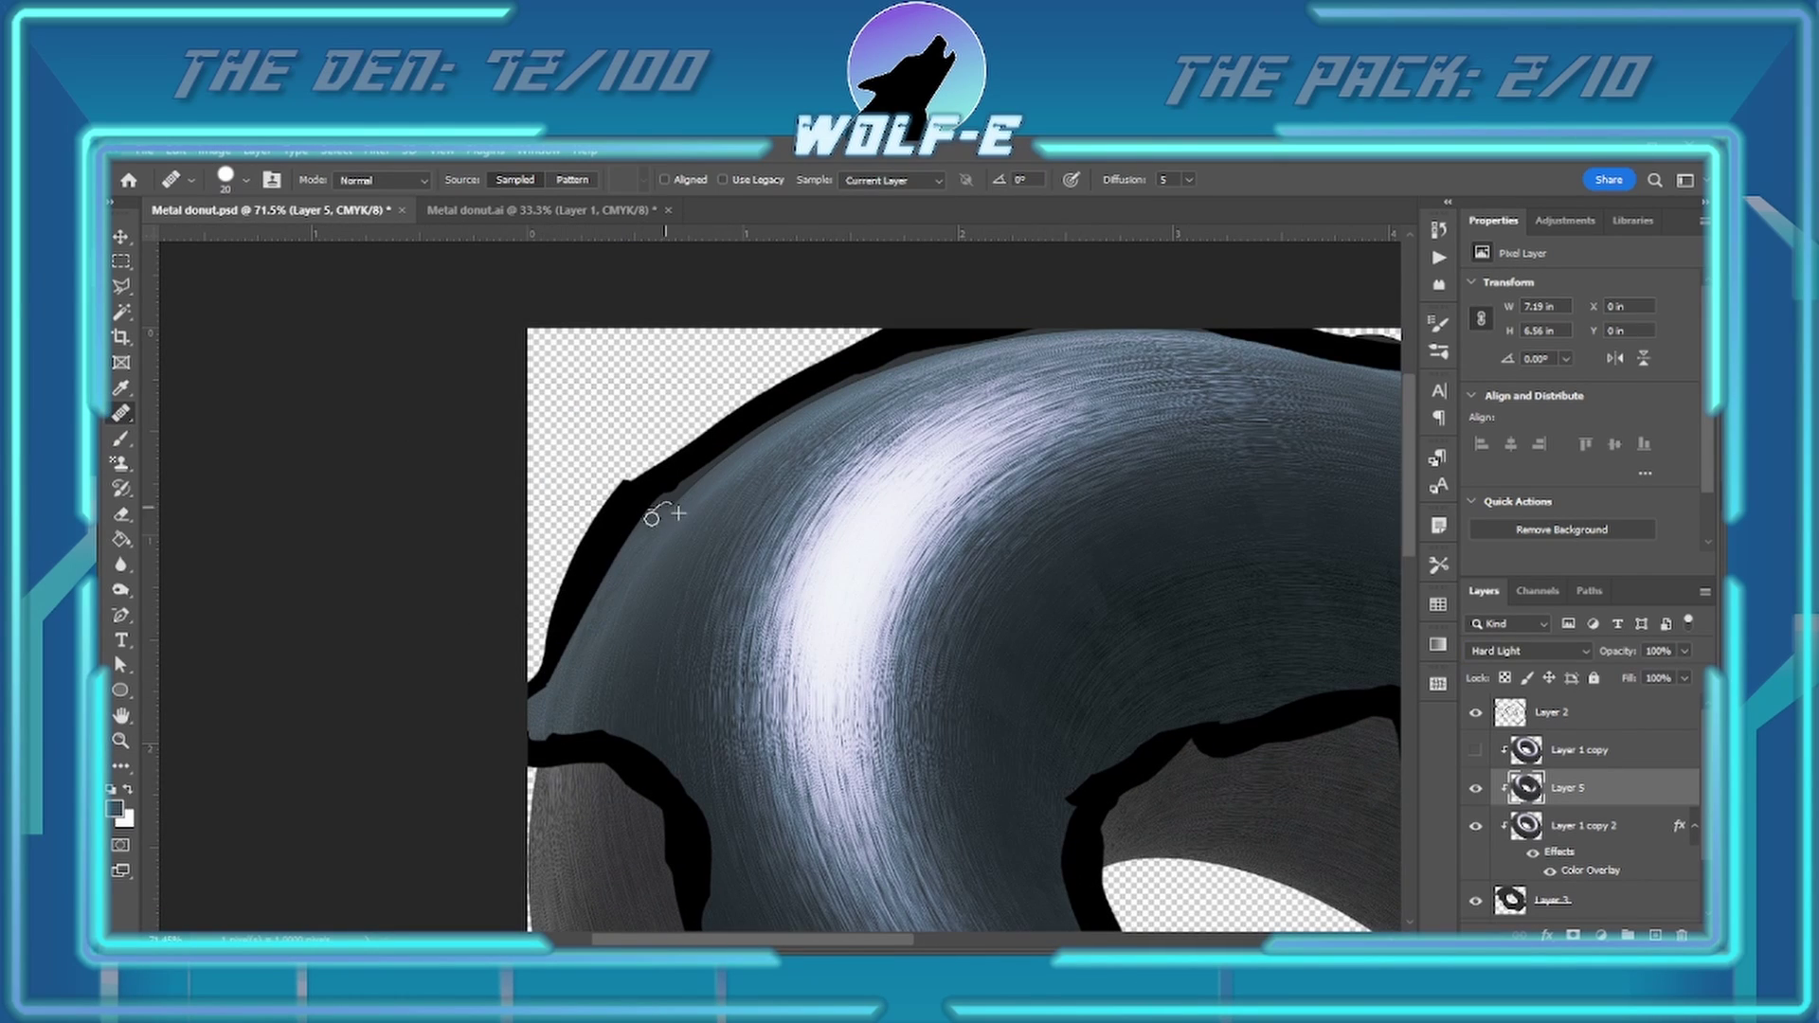
scroll(952, 350, "right", 8)
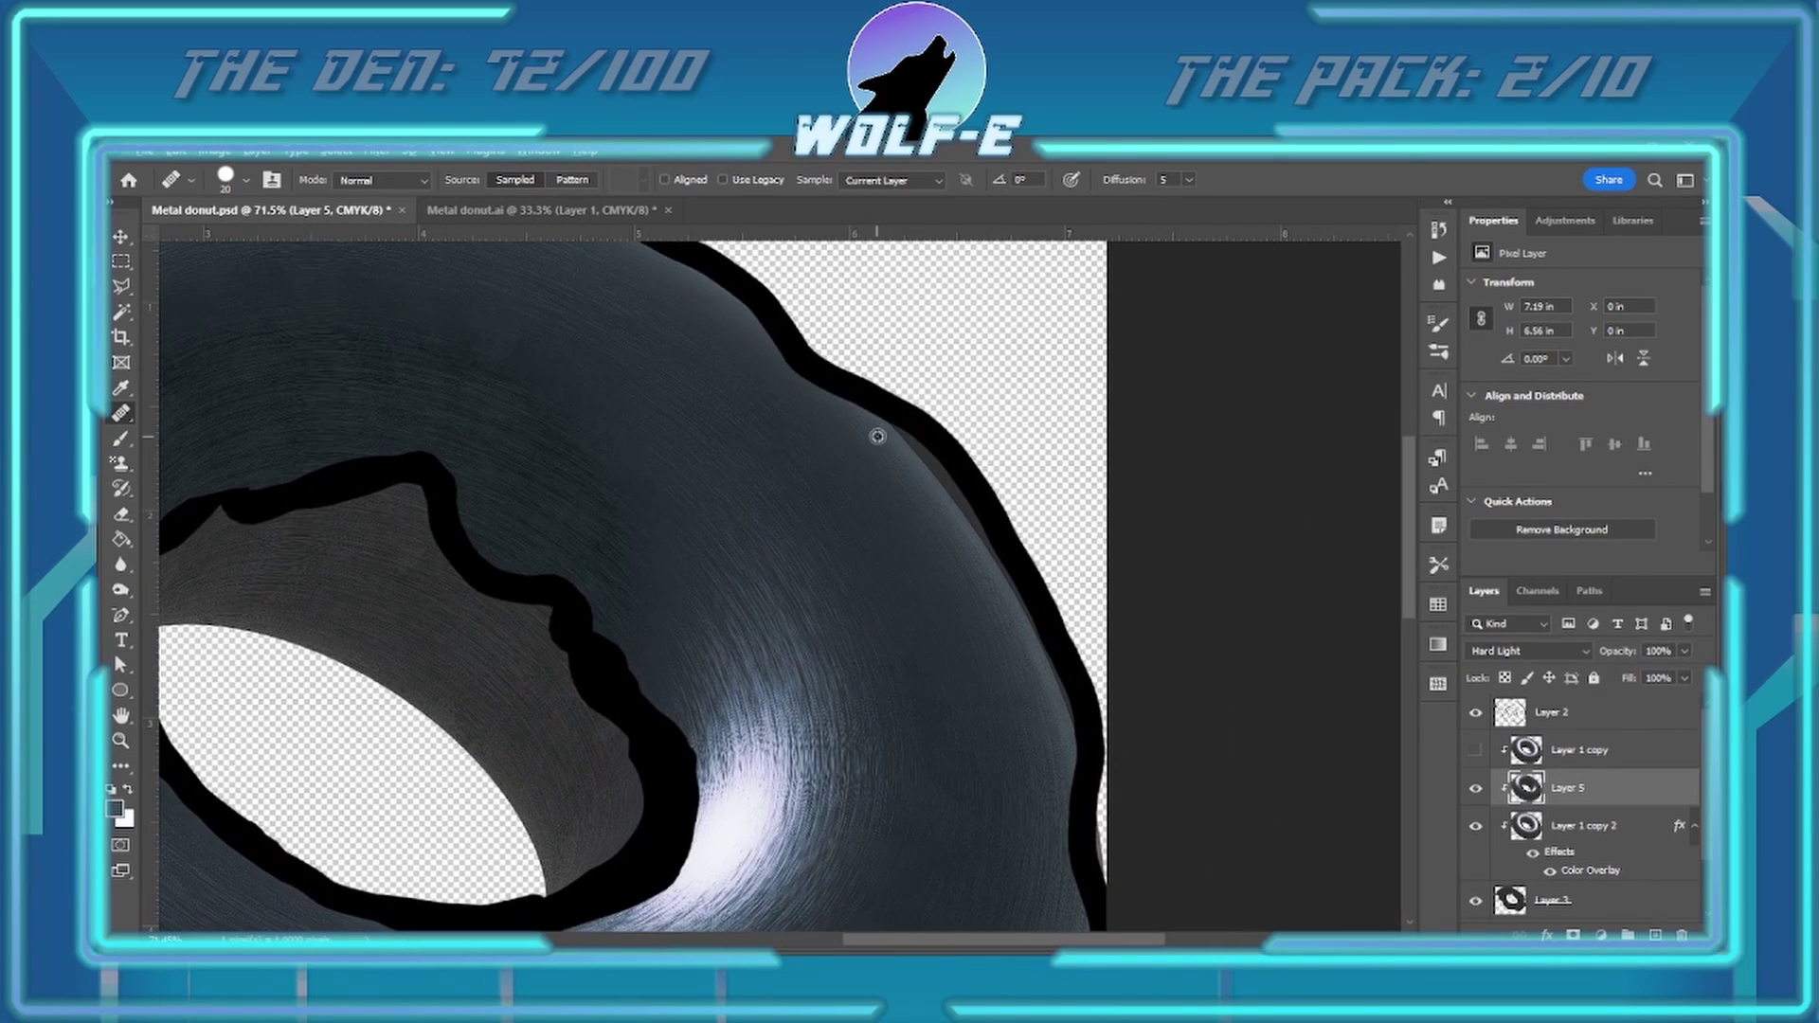
scroll(996, 559, "down", 5)
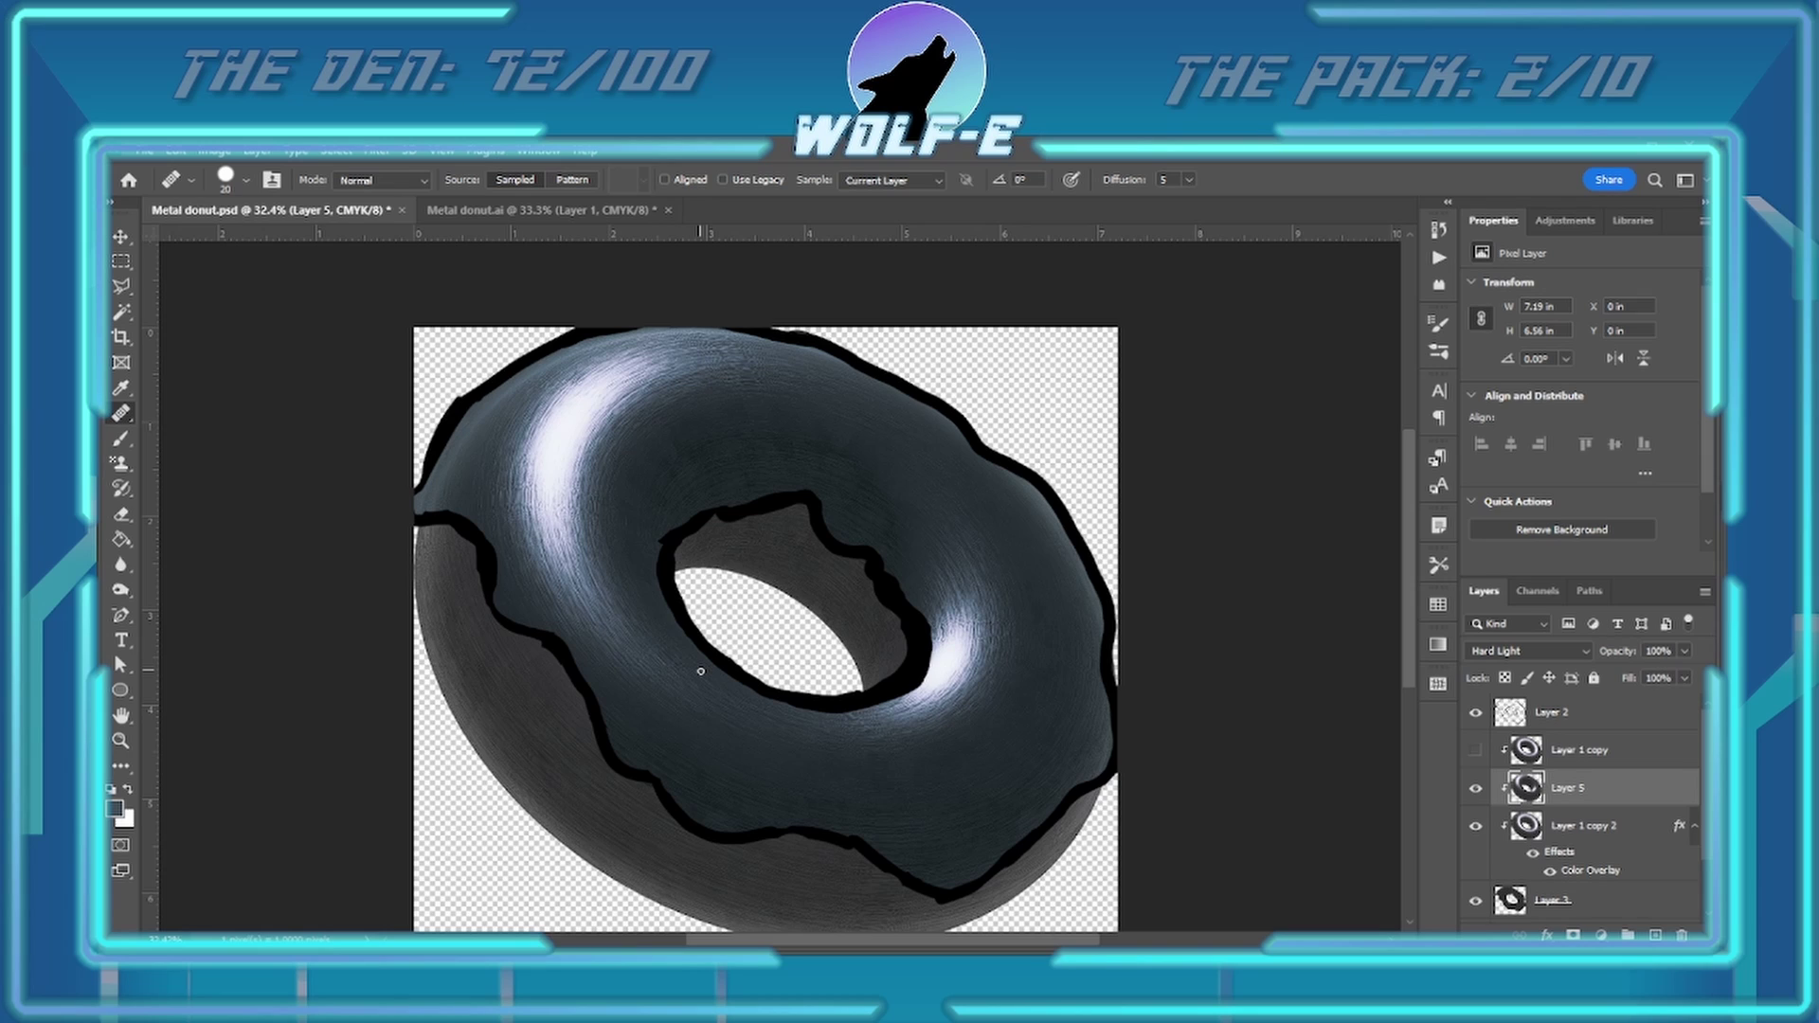
- Switch to Illustrator, rotate the ring's material texture, and paste the new render into the Photoshop donut document
key("alt+Tab")
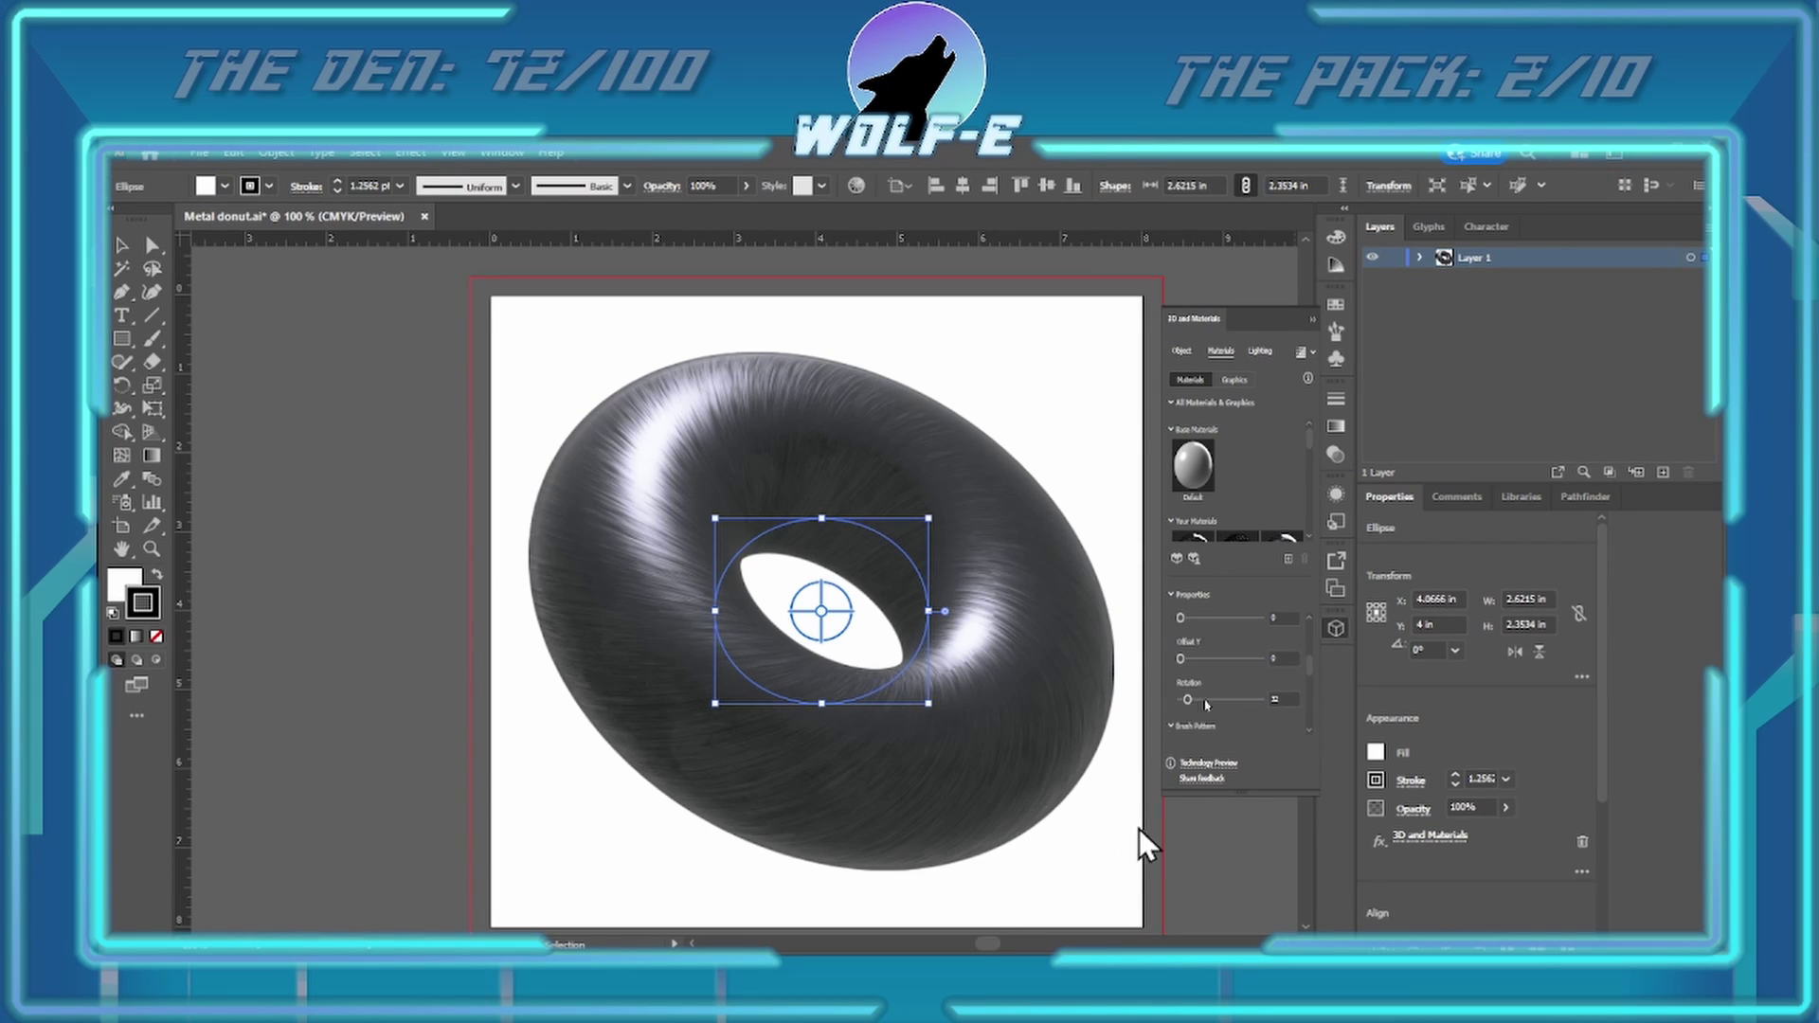
key("alt+Tab")
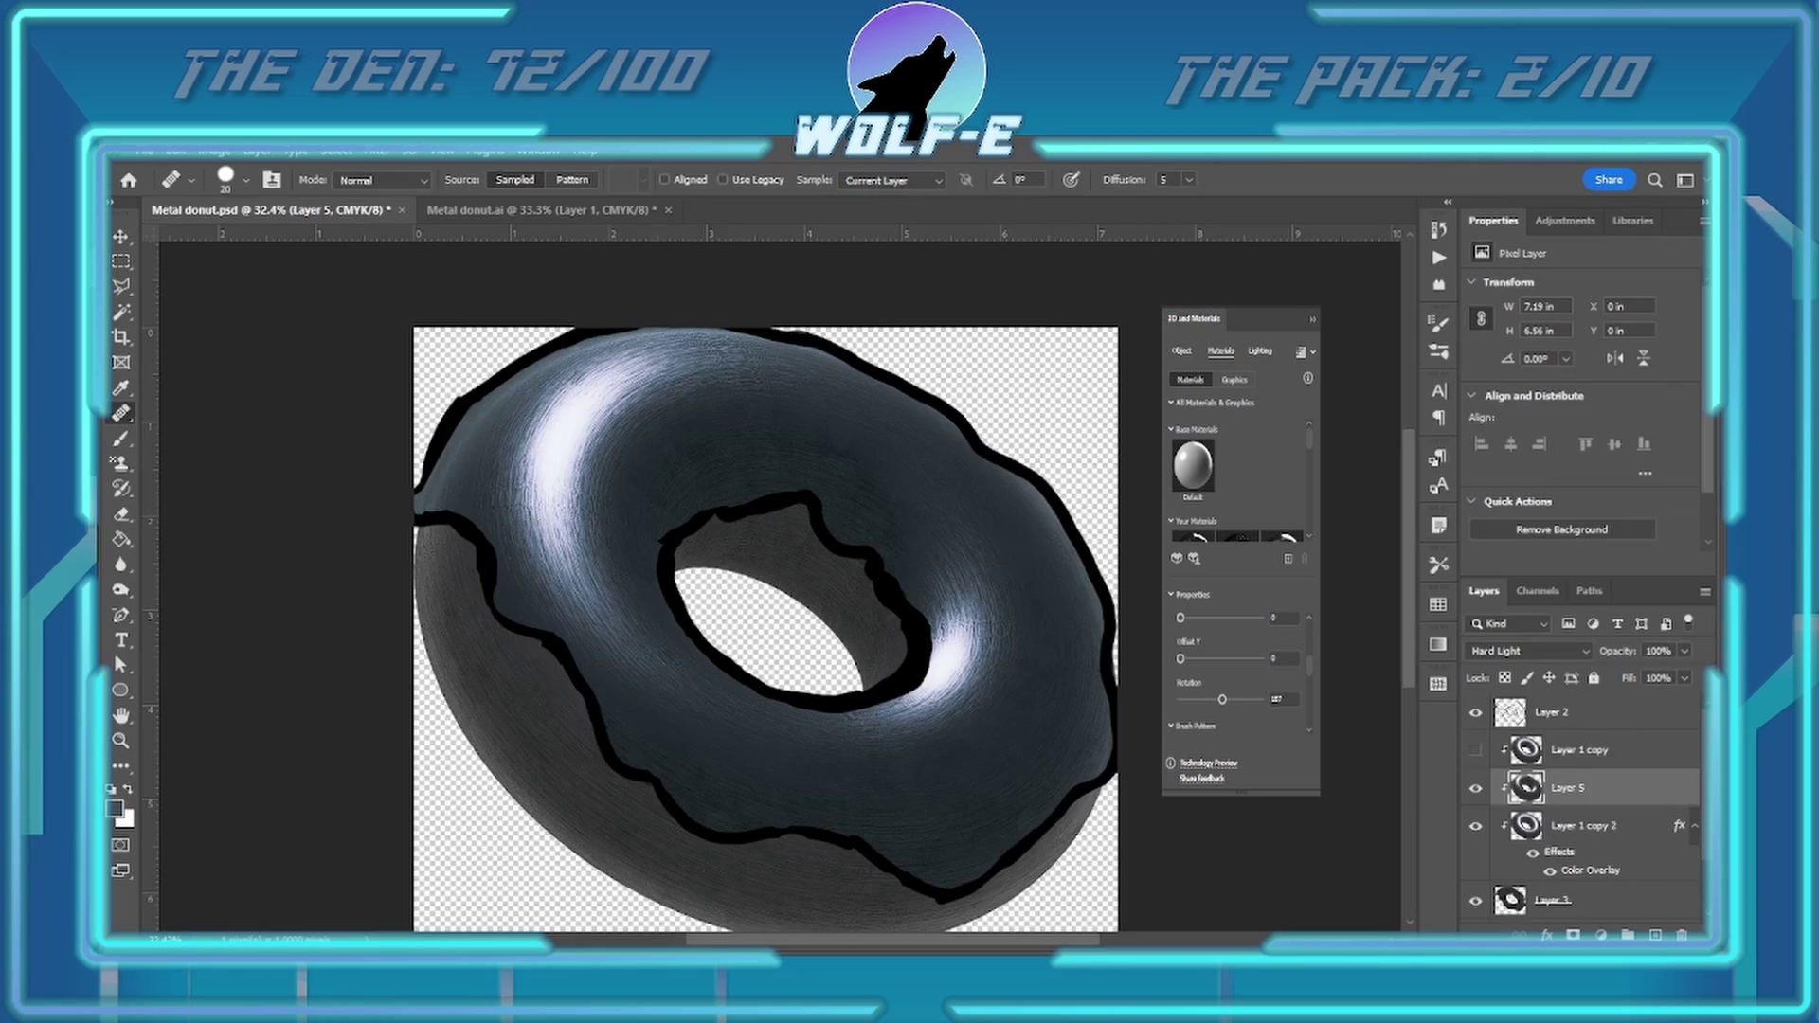
key("ctrl+v")
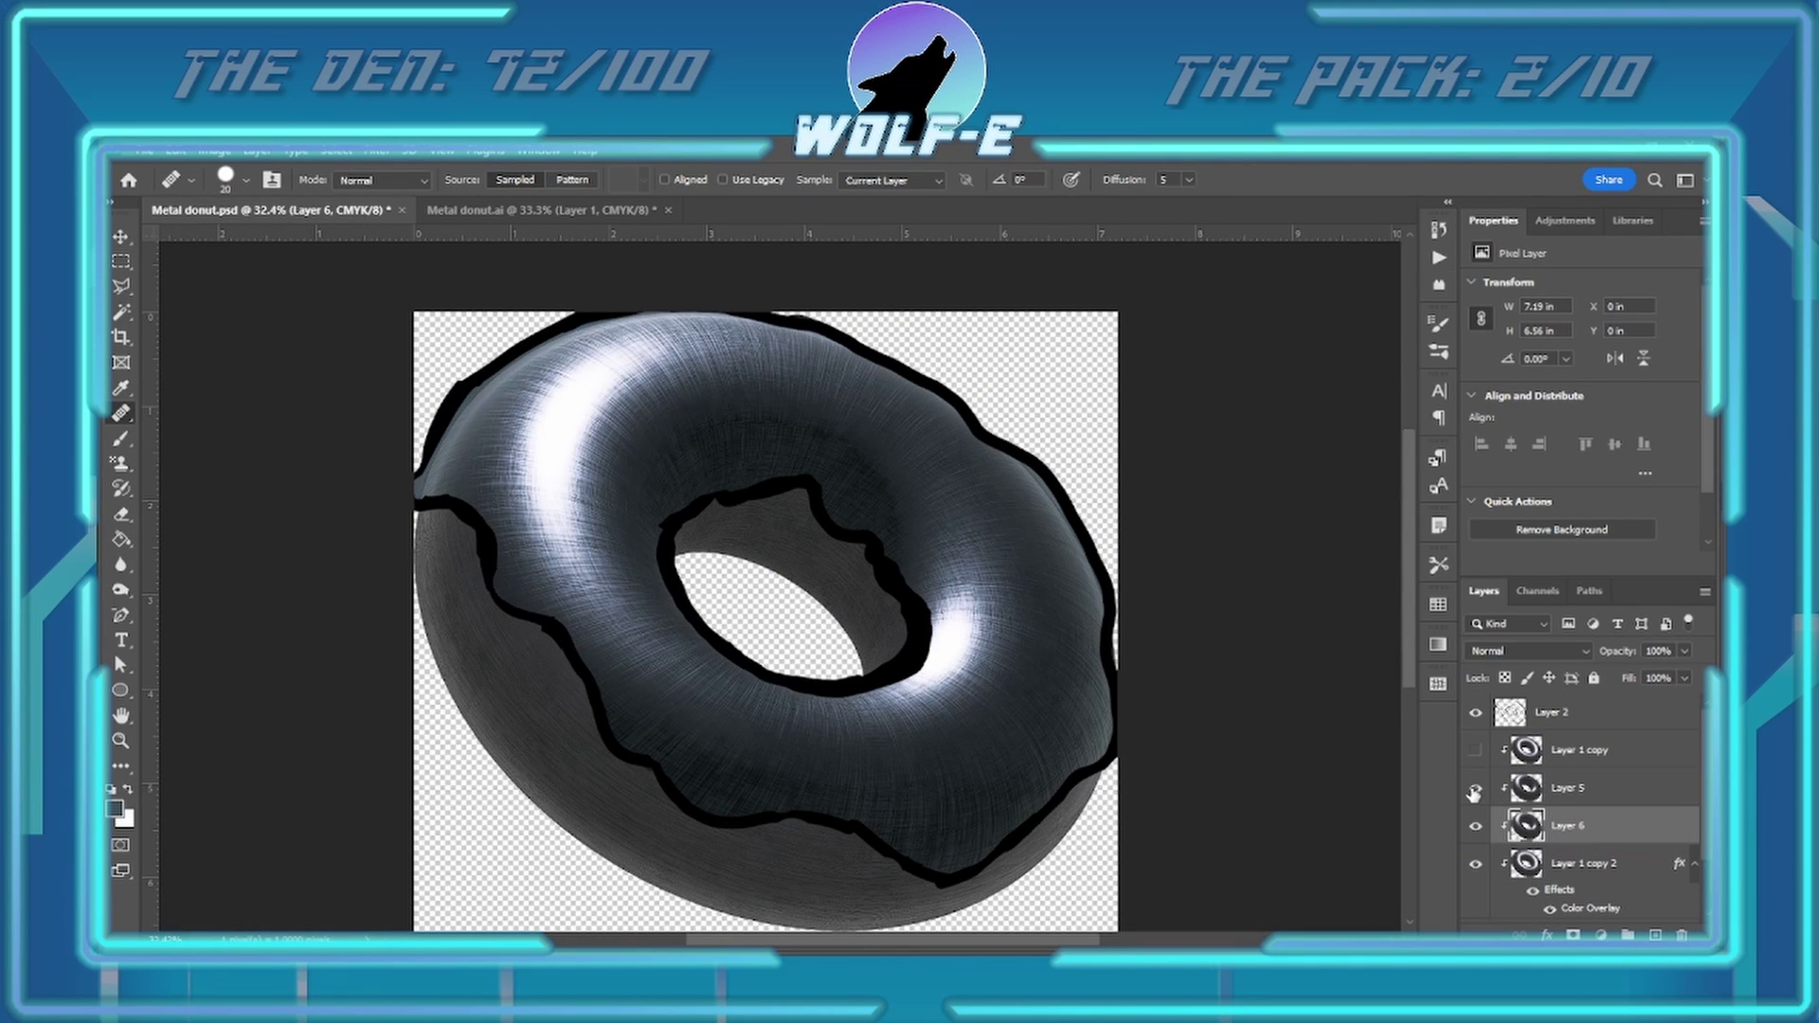
- Arrange the clipped Layer 6 render beneath Layer 5, set it to Hard Light, and hide Layer 5
left_click(1567, 824)
left_click_drag(1568, 824, 1568, 782)
left_click(1475, 787)
left_click(1568, 825)
- Heal the gaps along the icing's upper-left rim on Layer 6 with the Healing Brush
scroll(597, 616, "up", 5)
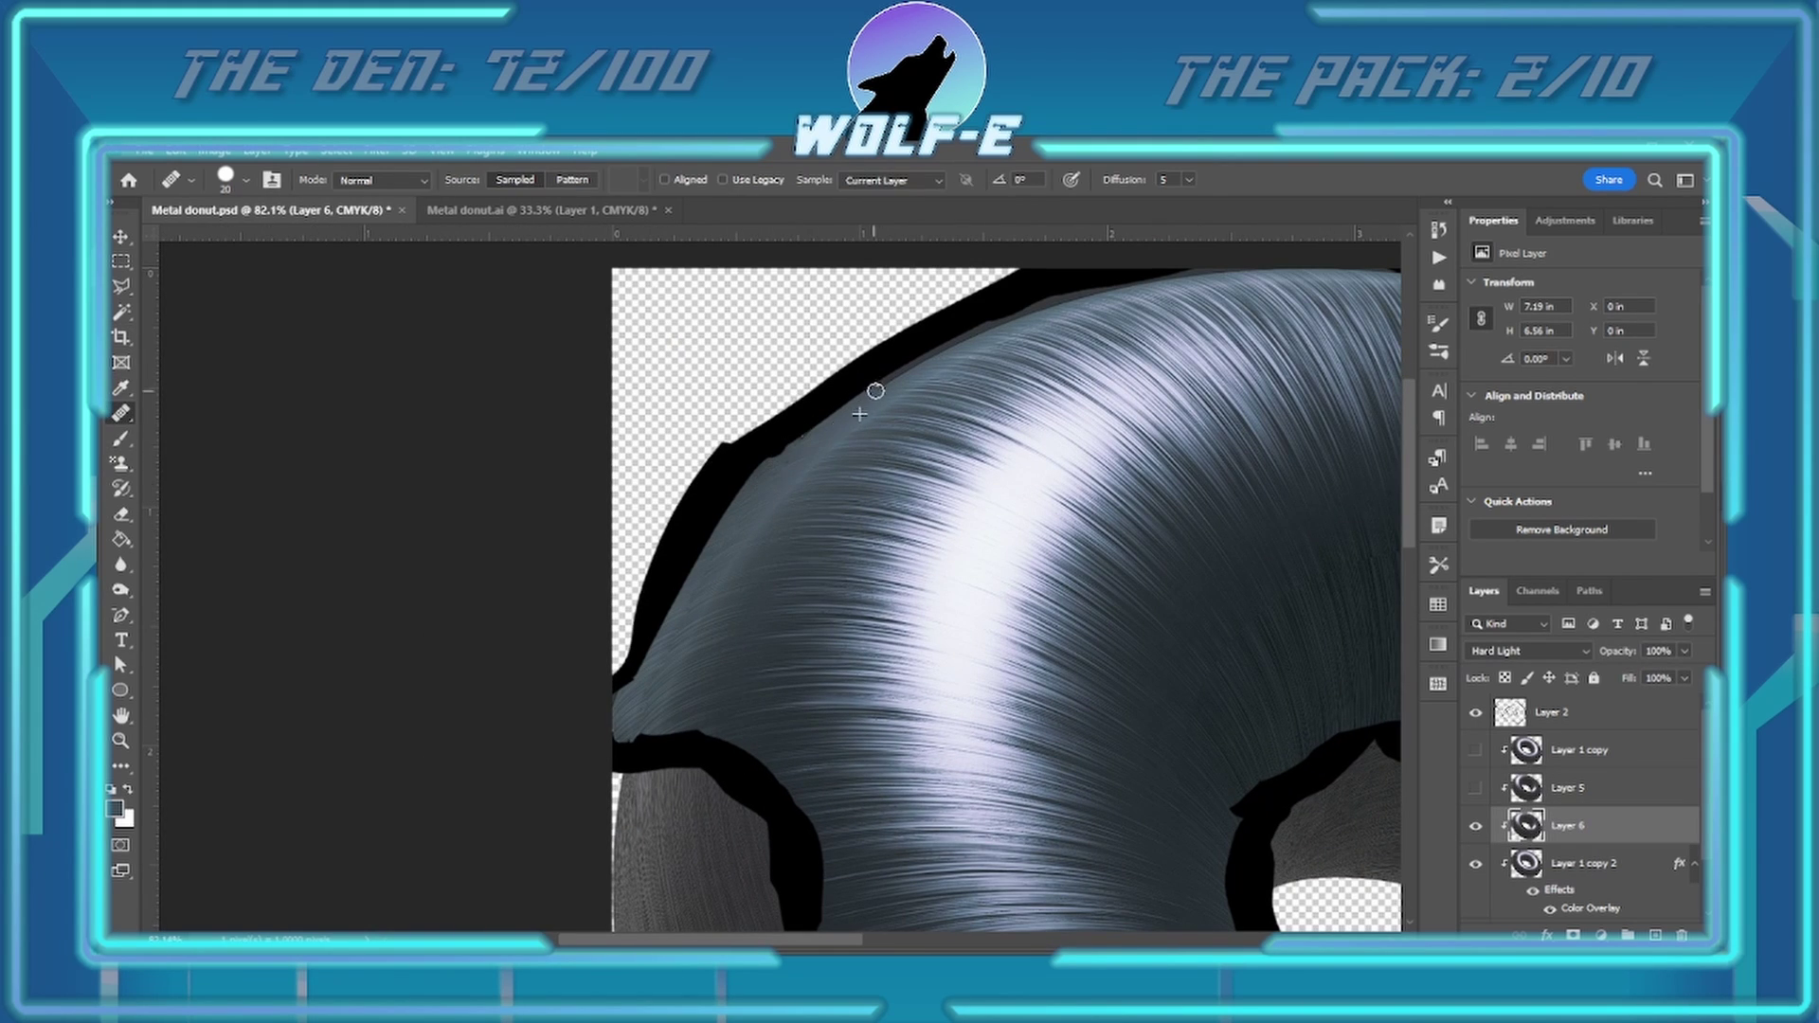
left_click_drag(875, 390, 766, 513)
key("z")
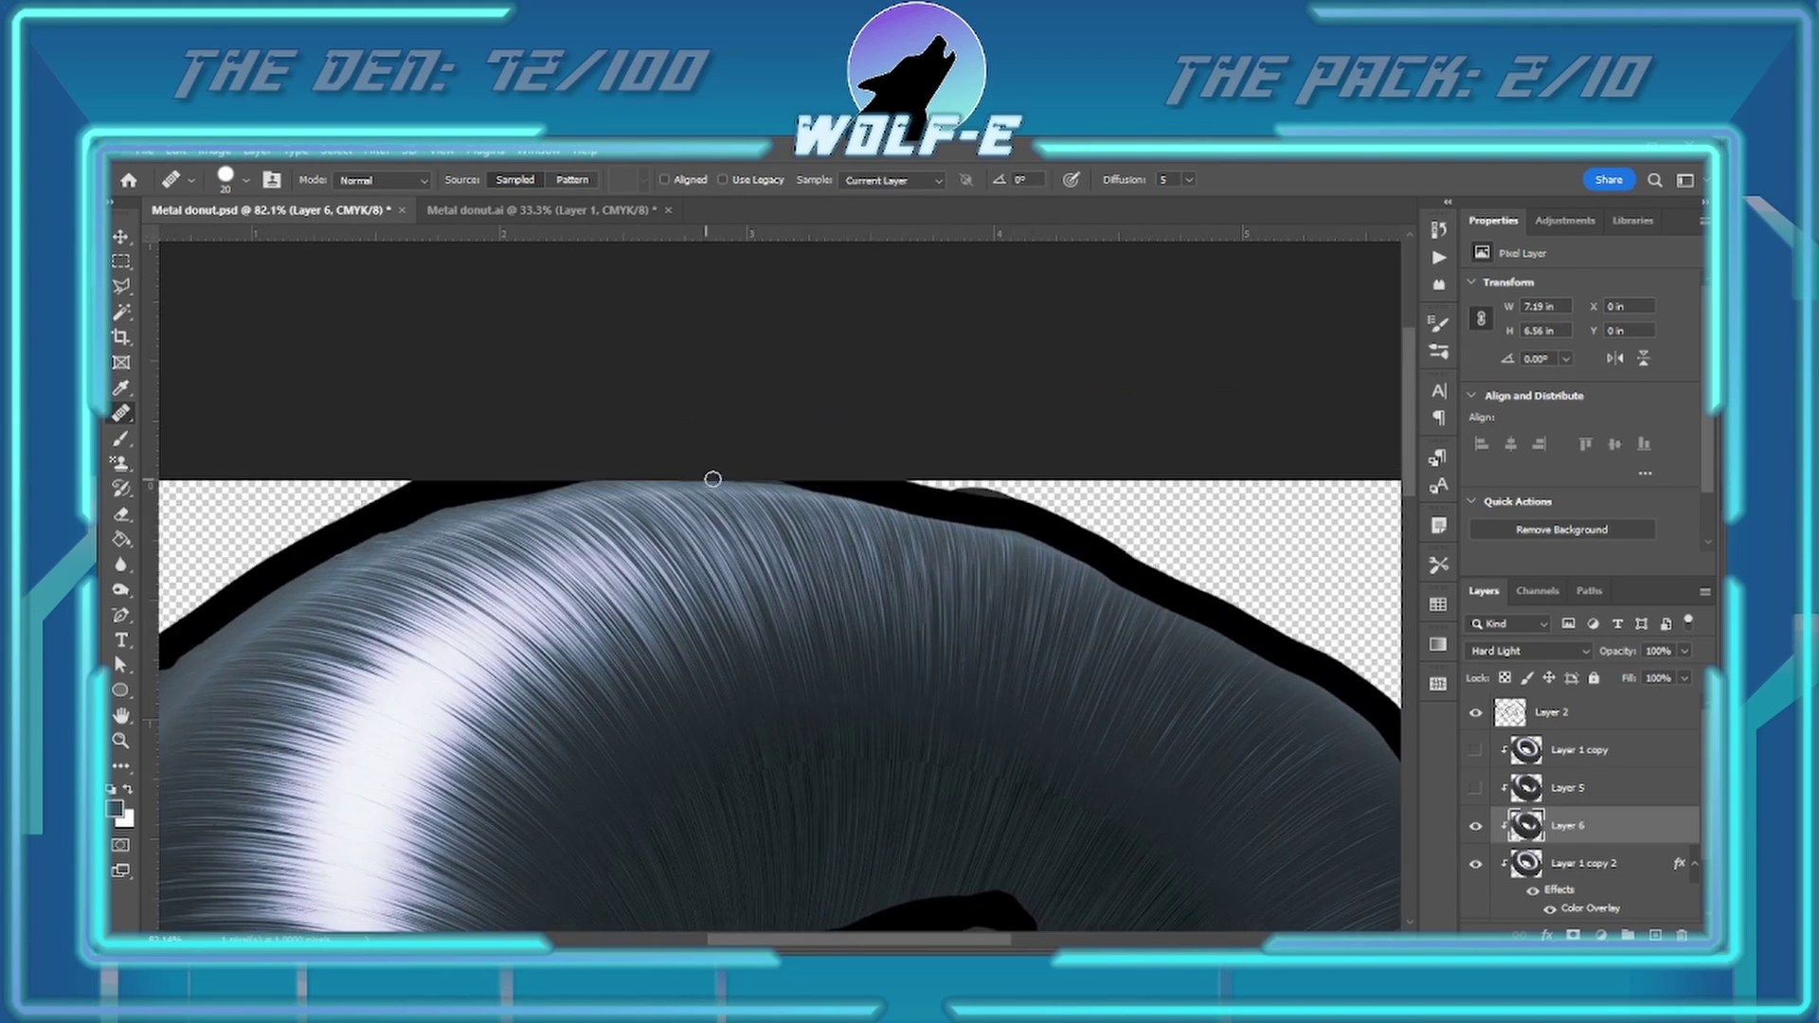
mouse_move(629, 597)
left_mouse_down()
mouse_move(595, 667)
mouse_move(541, 701)
left_mouse_up()
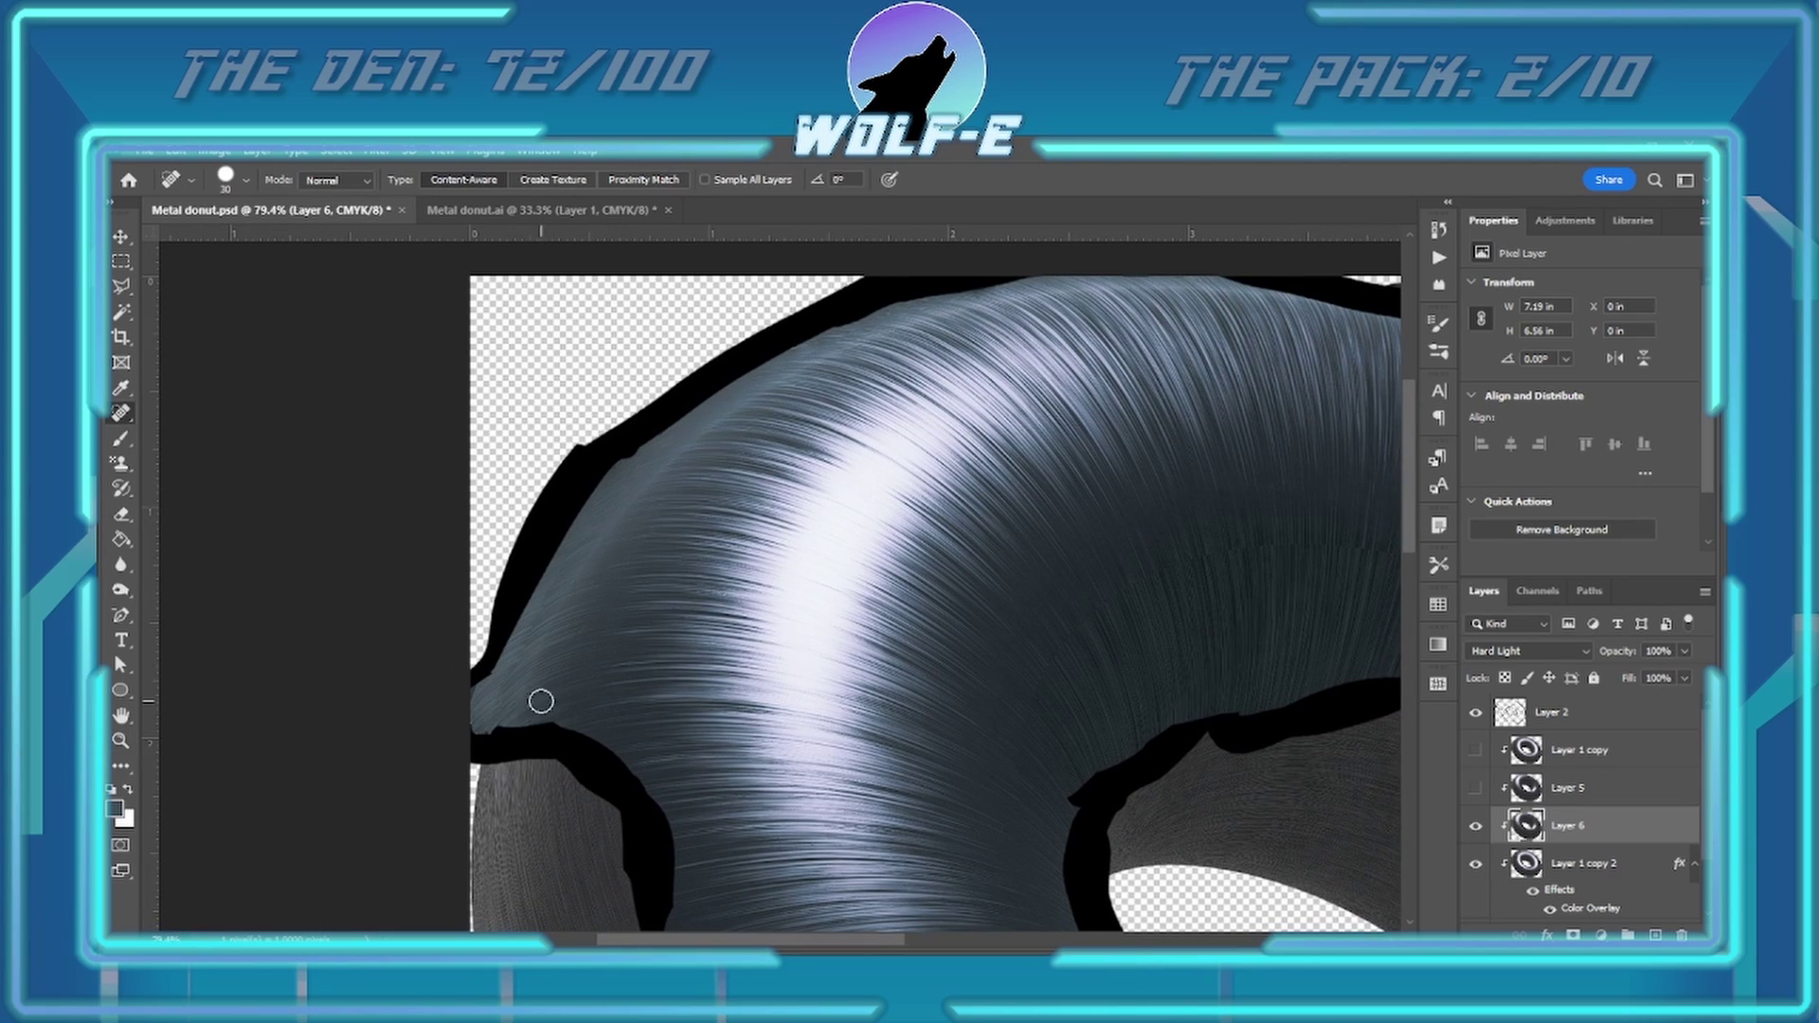
left_click_drag(620, 491, 620, 491)
key("shift+j")
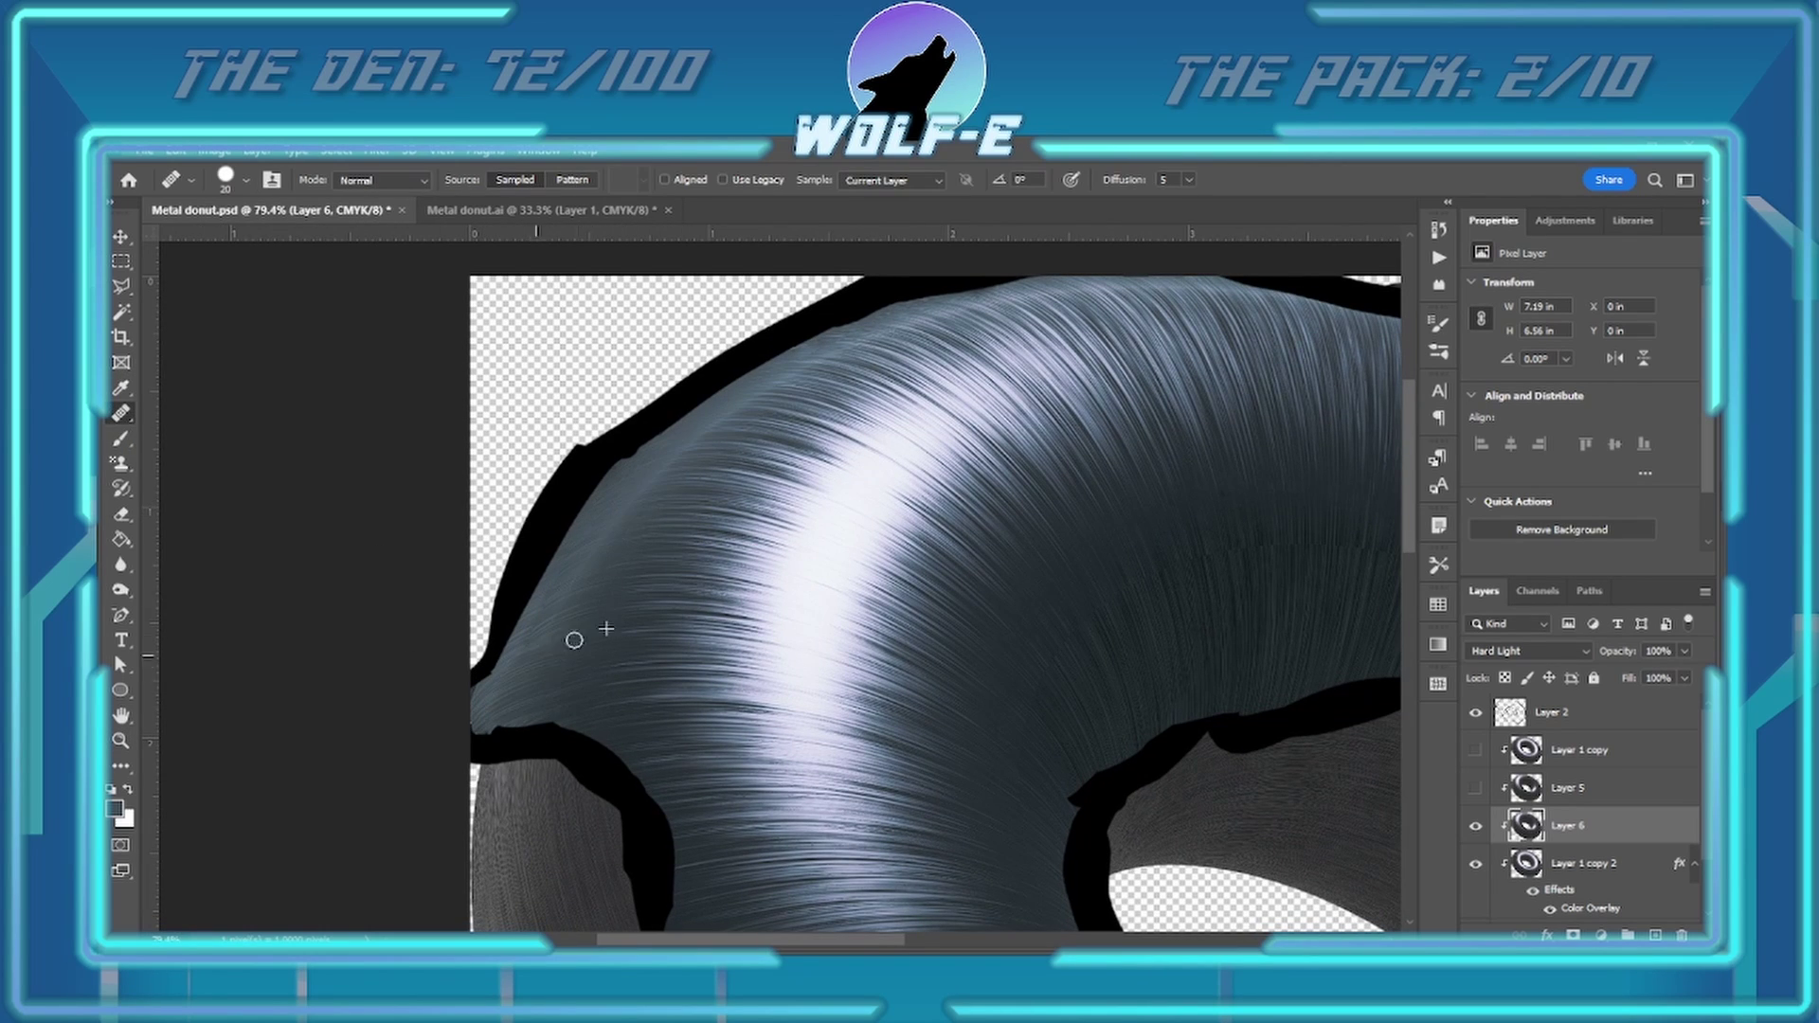
left_click(580, 637, "alt")
left_click_drag(675, 587, 857, 541)
- Heal the seams in the icing texture above and below the donut hole on Layer 6 with the Healing Brush
scroll(535, 693, "down", 5)
scroll(800, 475, "up", 2)
scroll(800, 475, "up", 3)
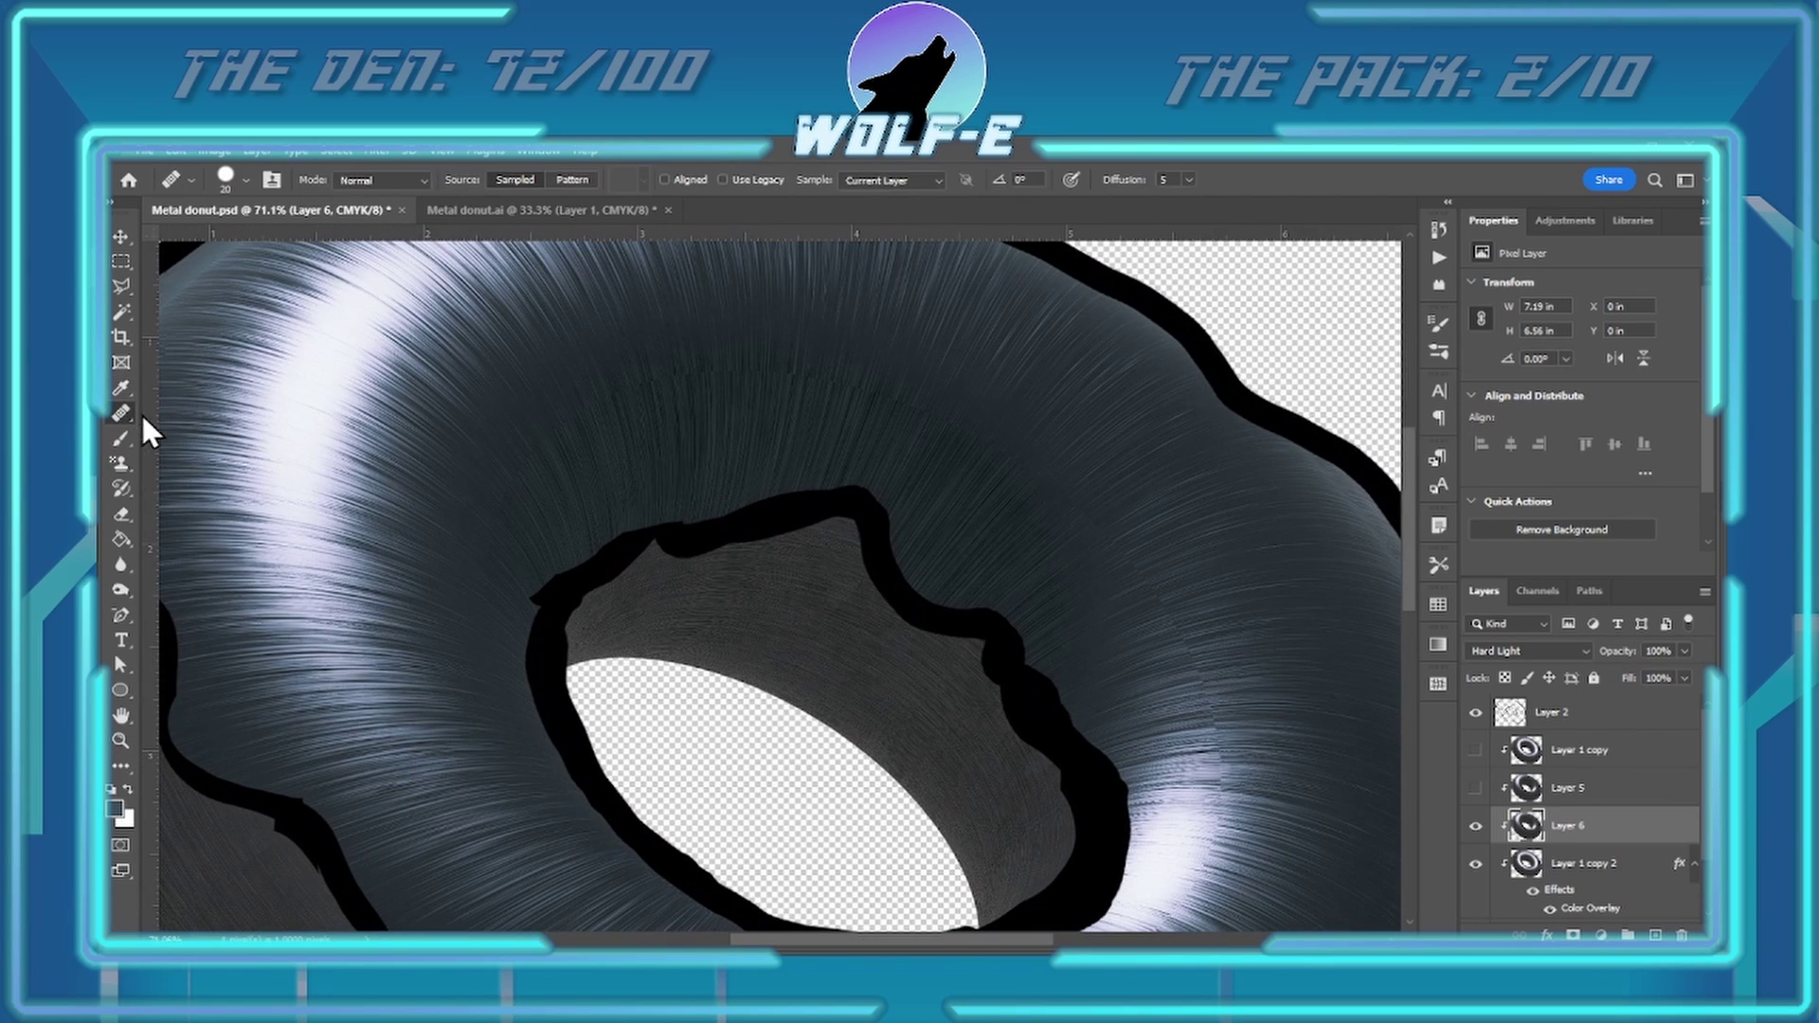
left_click(123, 439)
key("j")
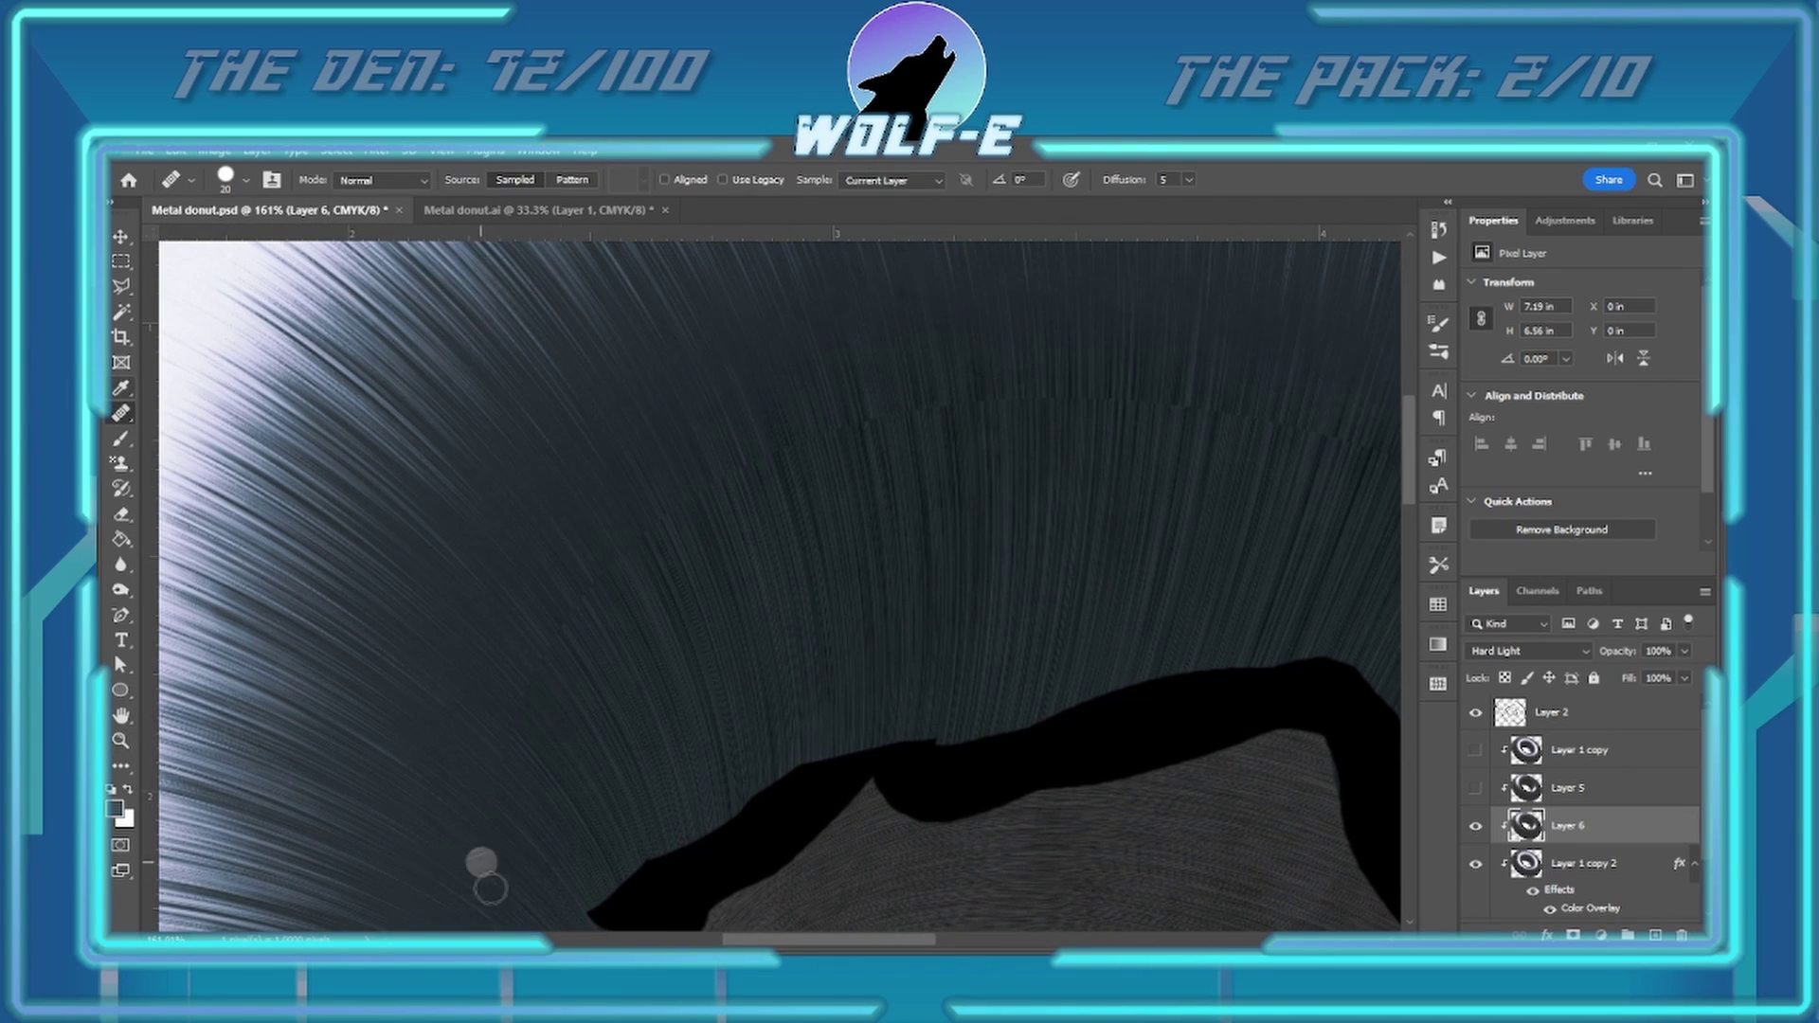
mouse_move(490, 545)
left_mouse_down()
mouse_move(551, 518)
mouse_move(531, 563)
left_mouse_up()
left_click_drag(646, 502, 378, 592)
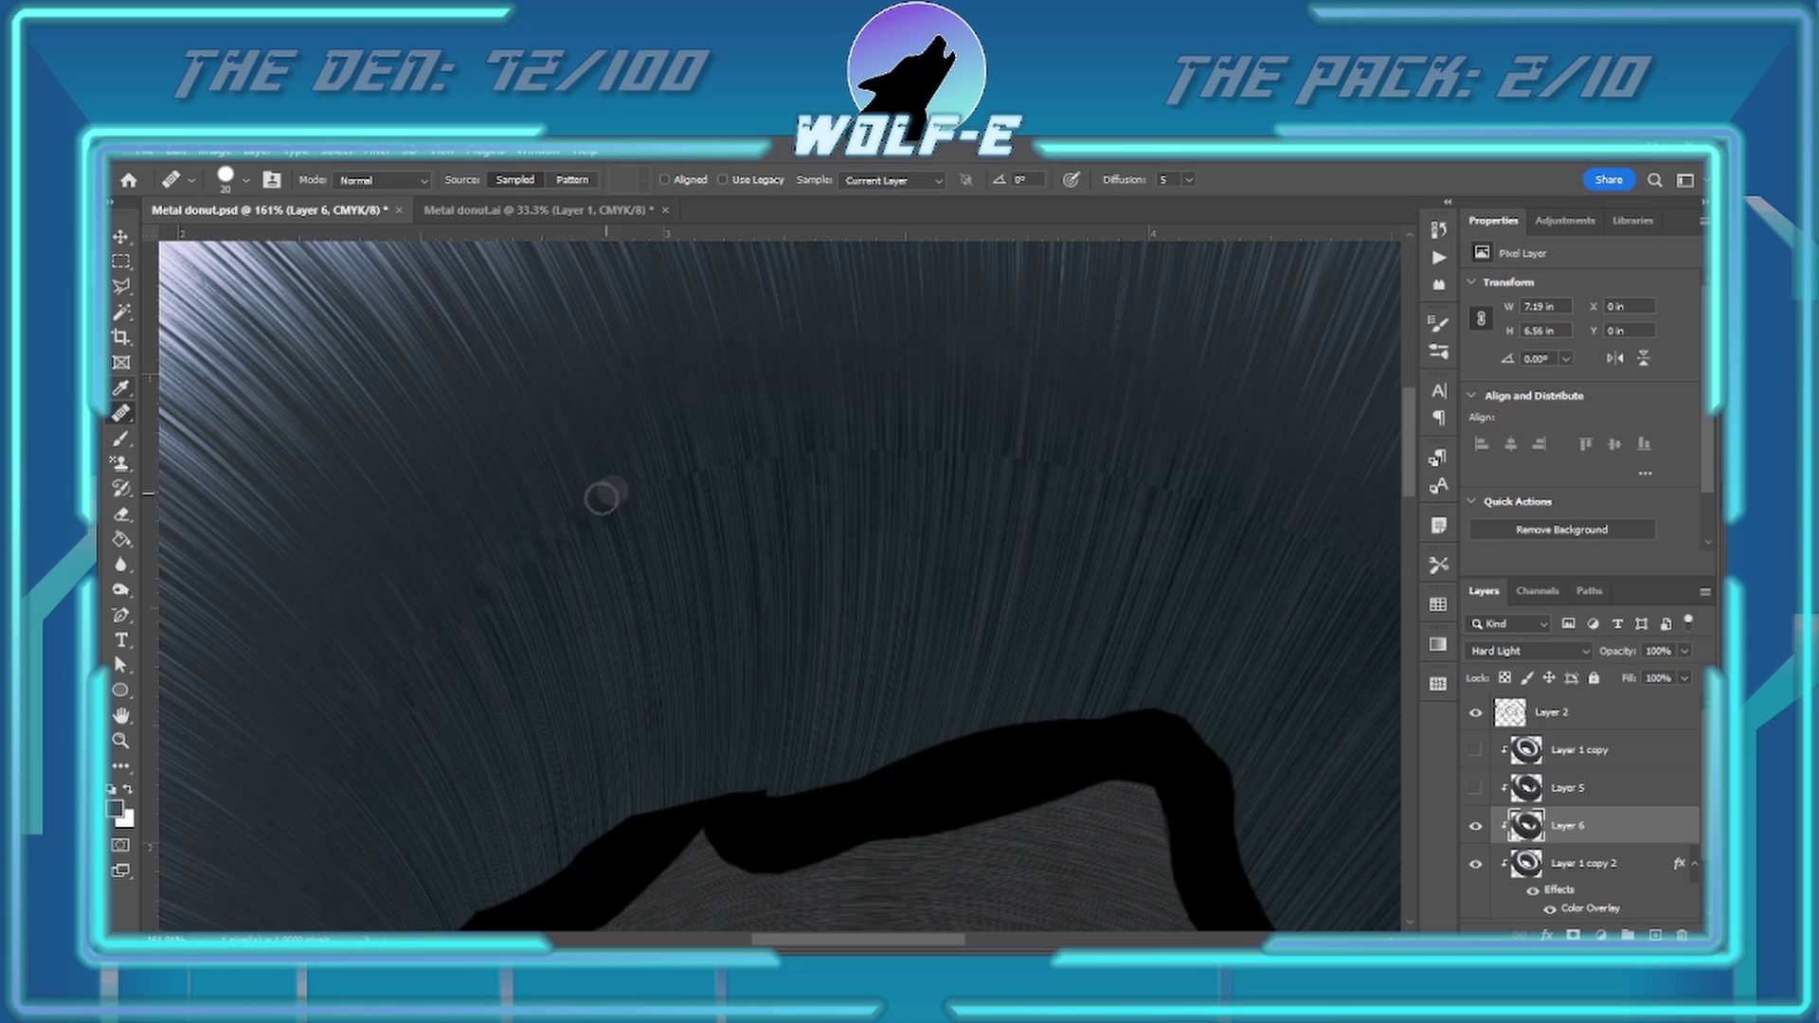
mouse_move(889, 427)
left_mouse_down()
mouse_move(483, 585)
mouse_move(608, 490)
left_mouse_up()
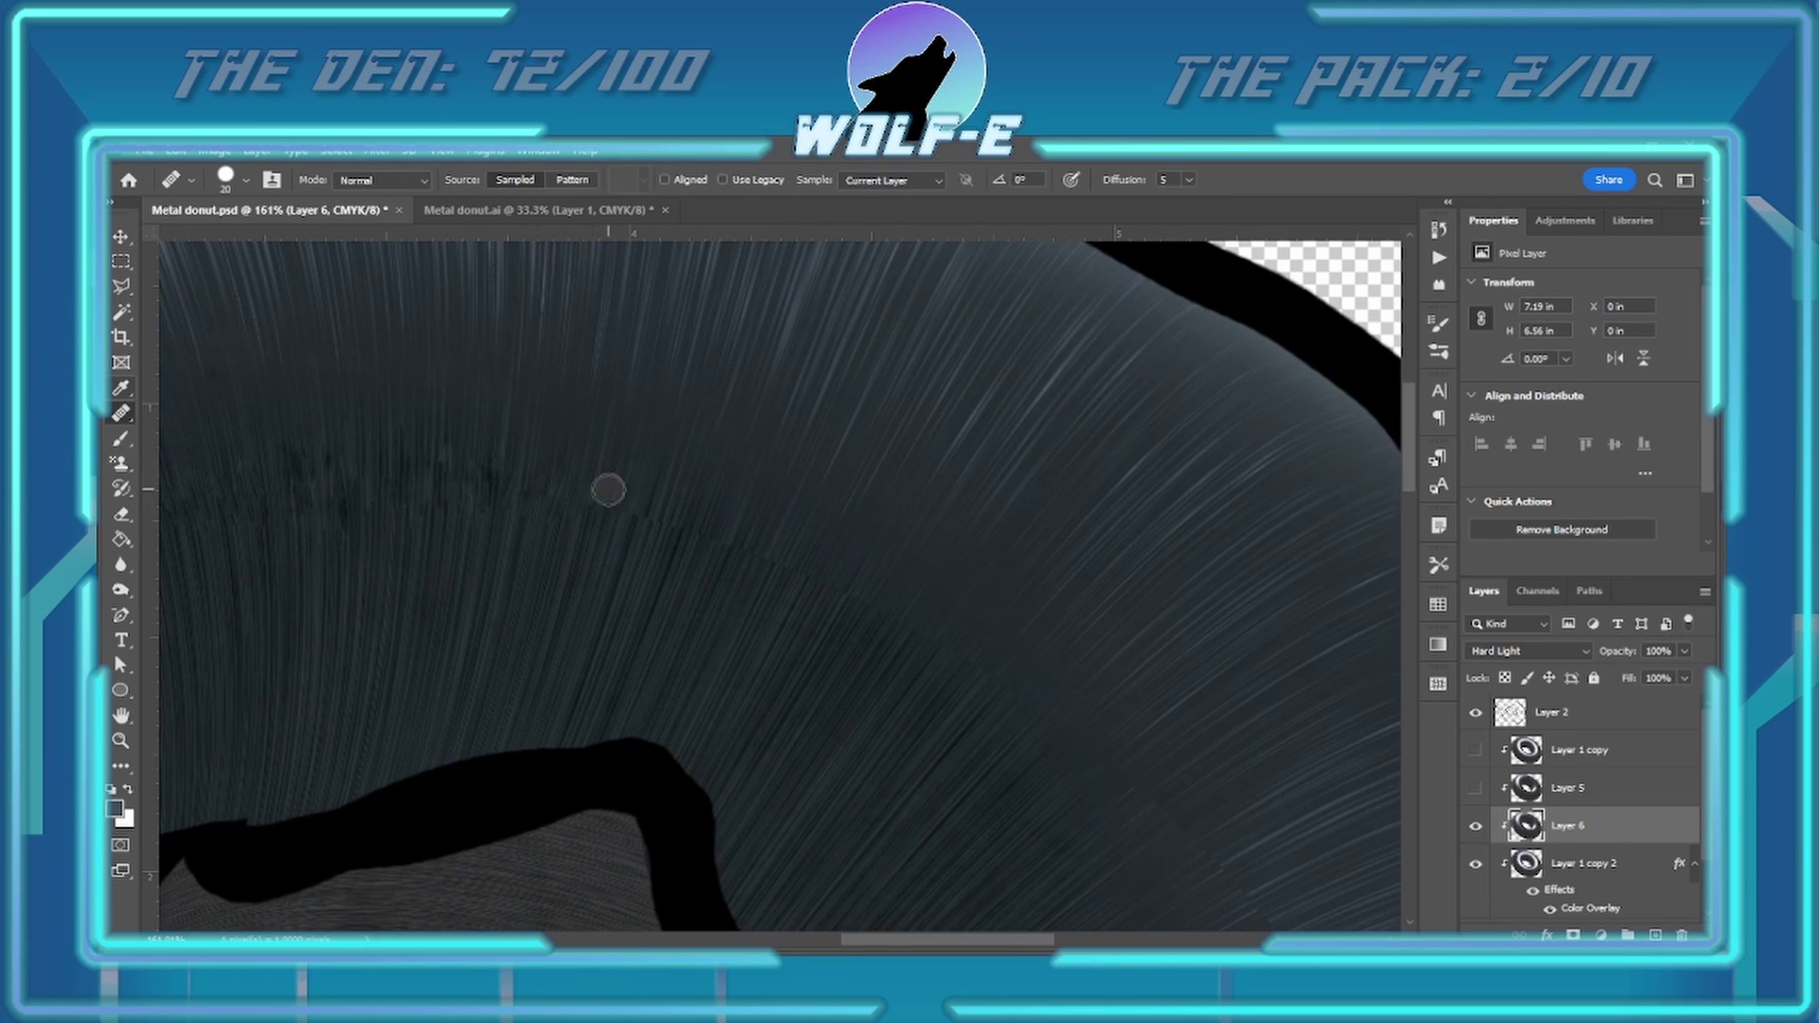
left_click_drag(863, 573, 516, 520)
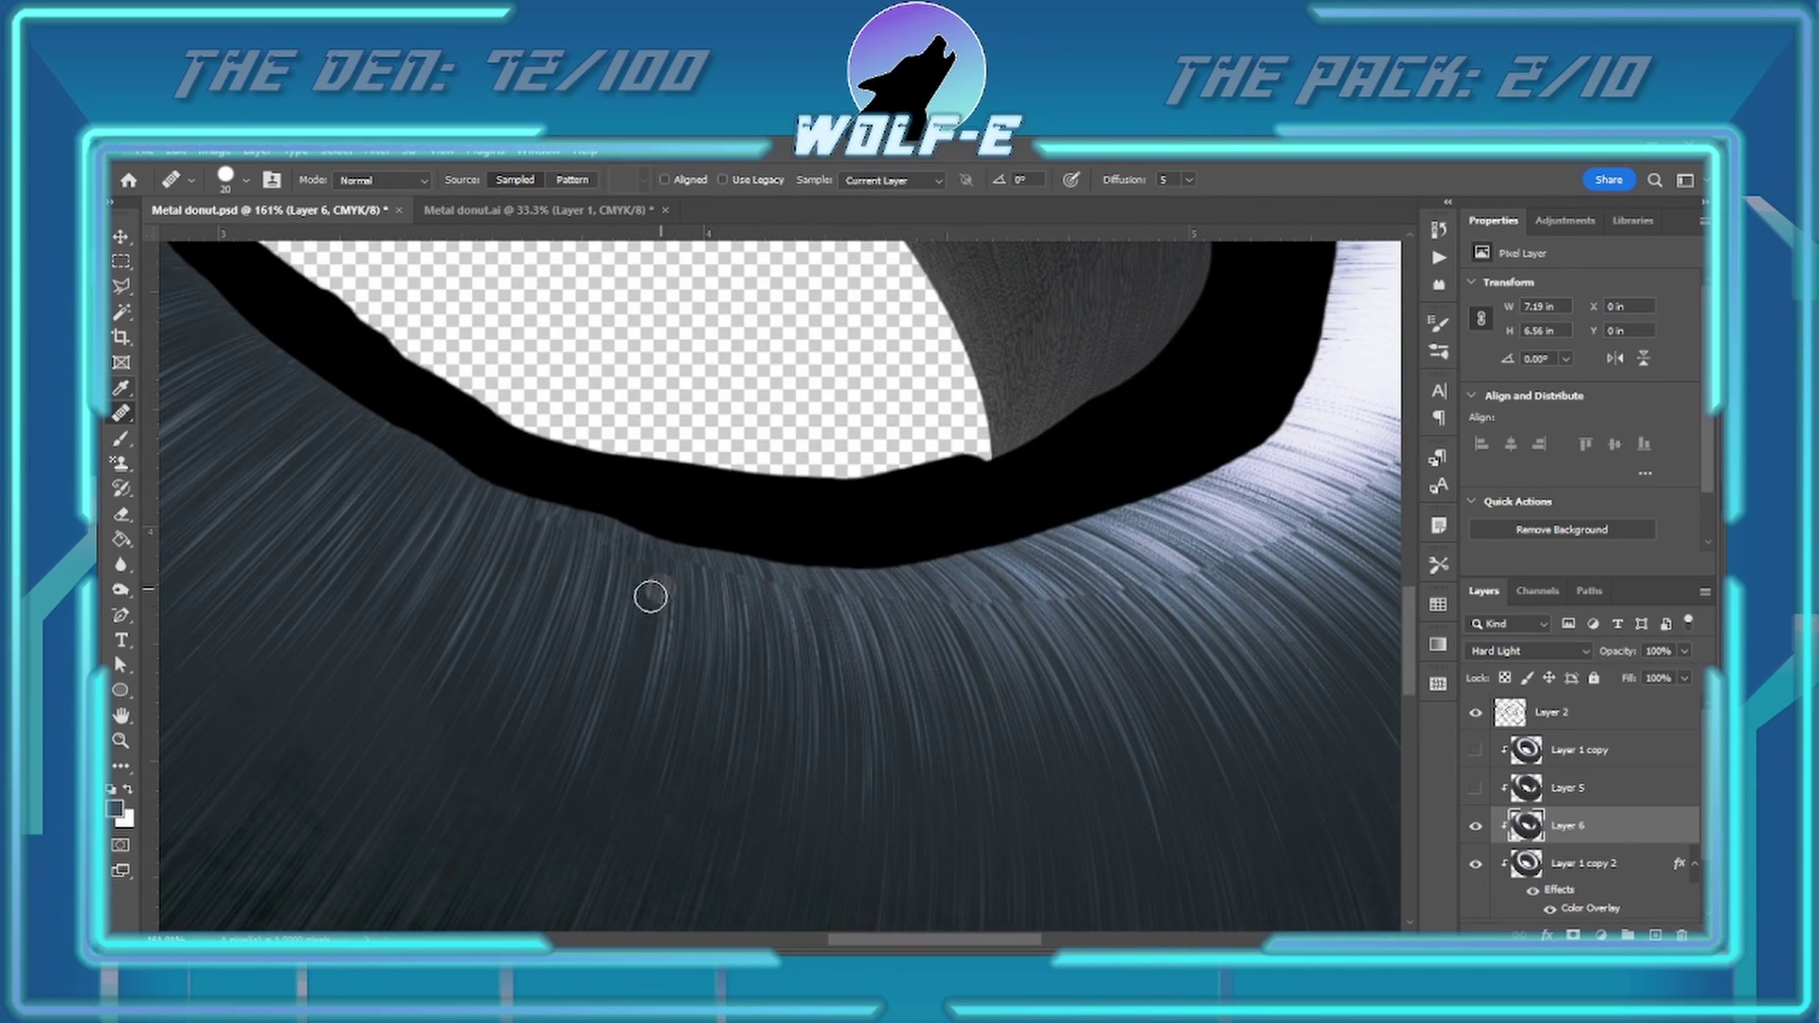
left_click_drag(1023, 605, 856, 706)
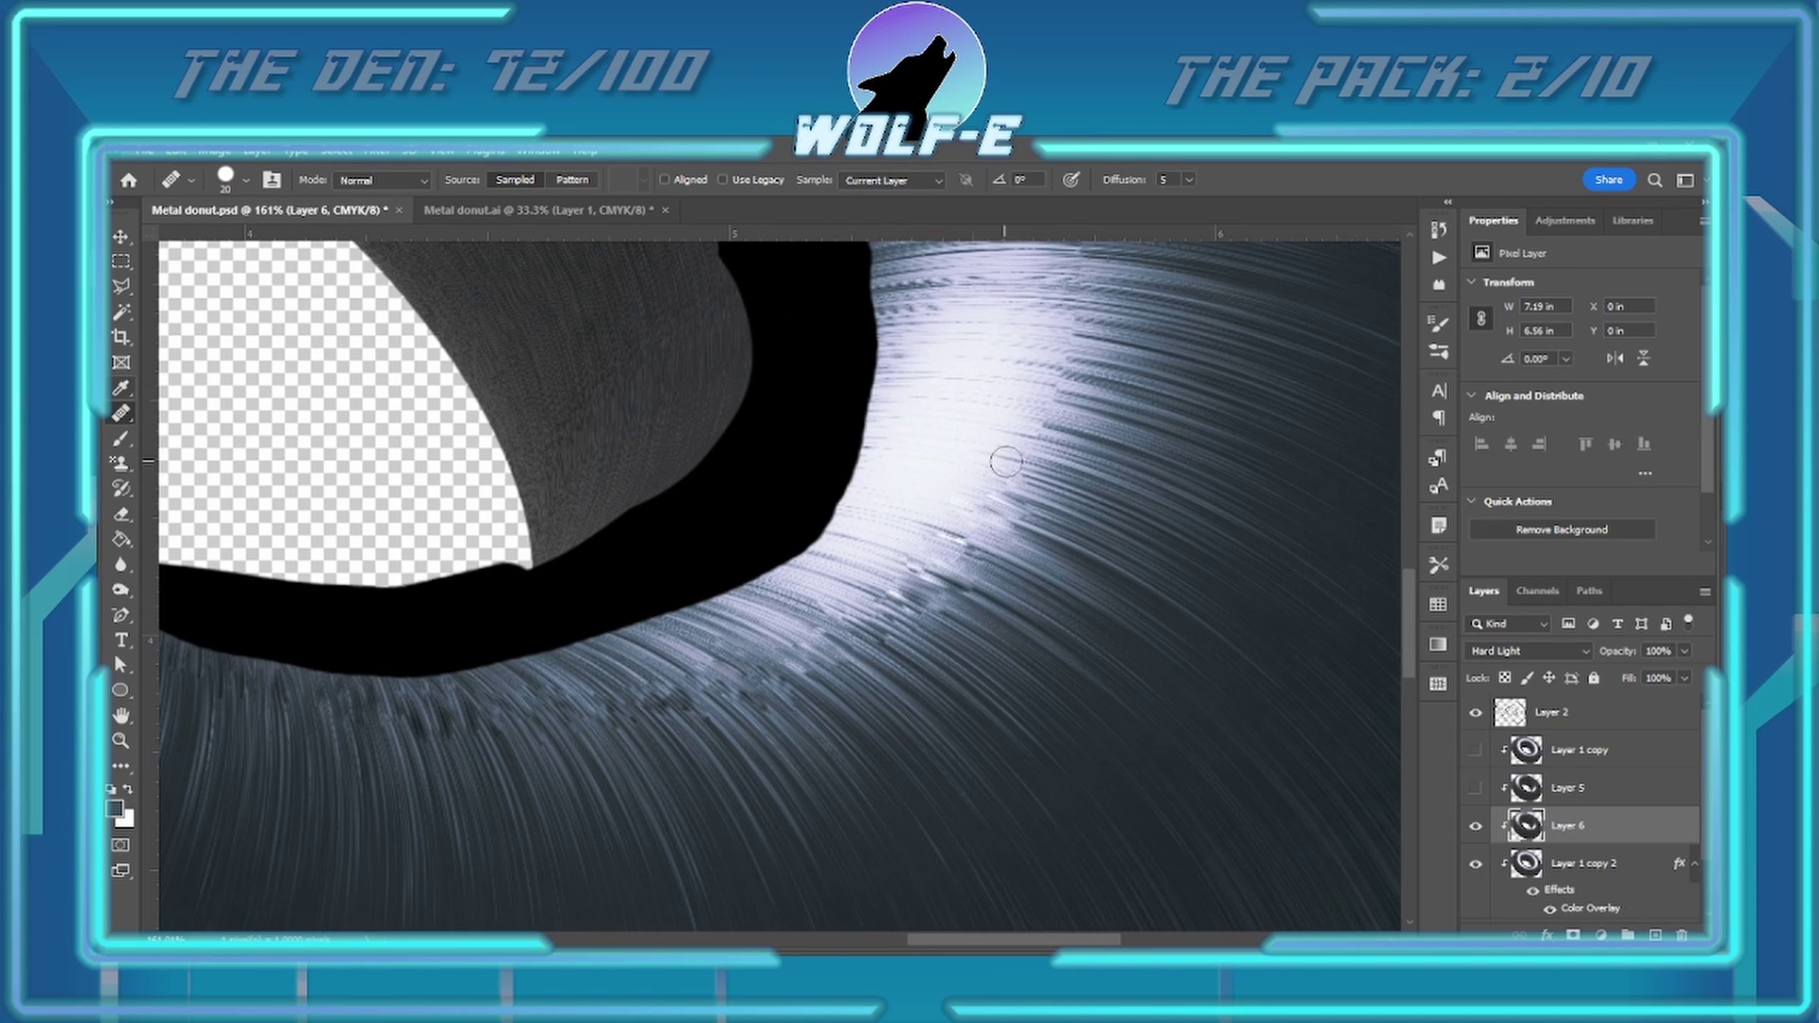
- Patch the remaining seam beside the highlight near the donut hole on Layer 6 with the Patch tool
key("z")
mouse_move(913, 560)
left_mouse_down()
mouse_move(795, 600)
mouse_move(978, 776)
mouse_move(1023, 796)
left_mouse_up()
key("shift+j")
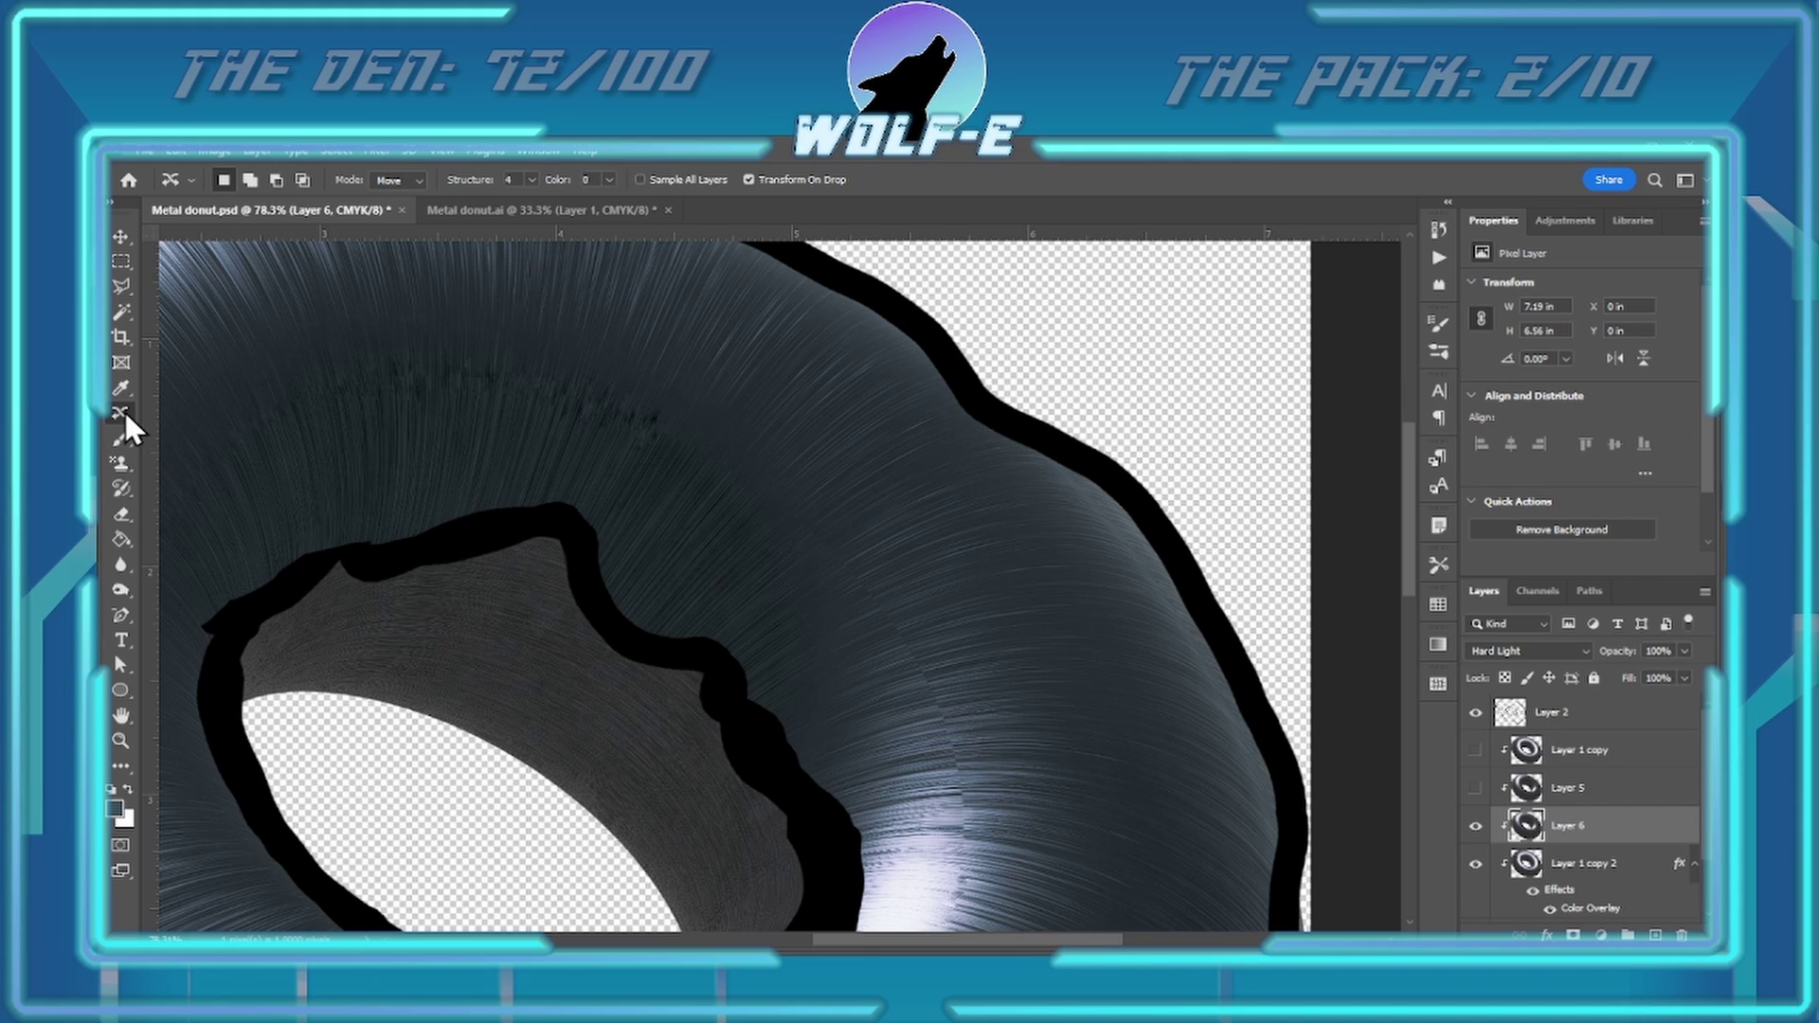
key("shift+j")
left_click_drag(663, 416, 668, 421)
left_click_drag(792, 544, 706, 418)
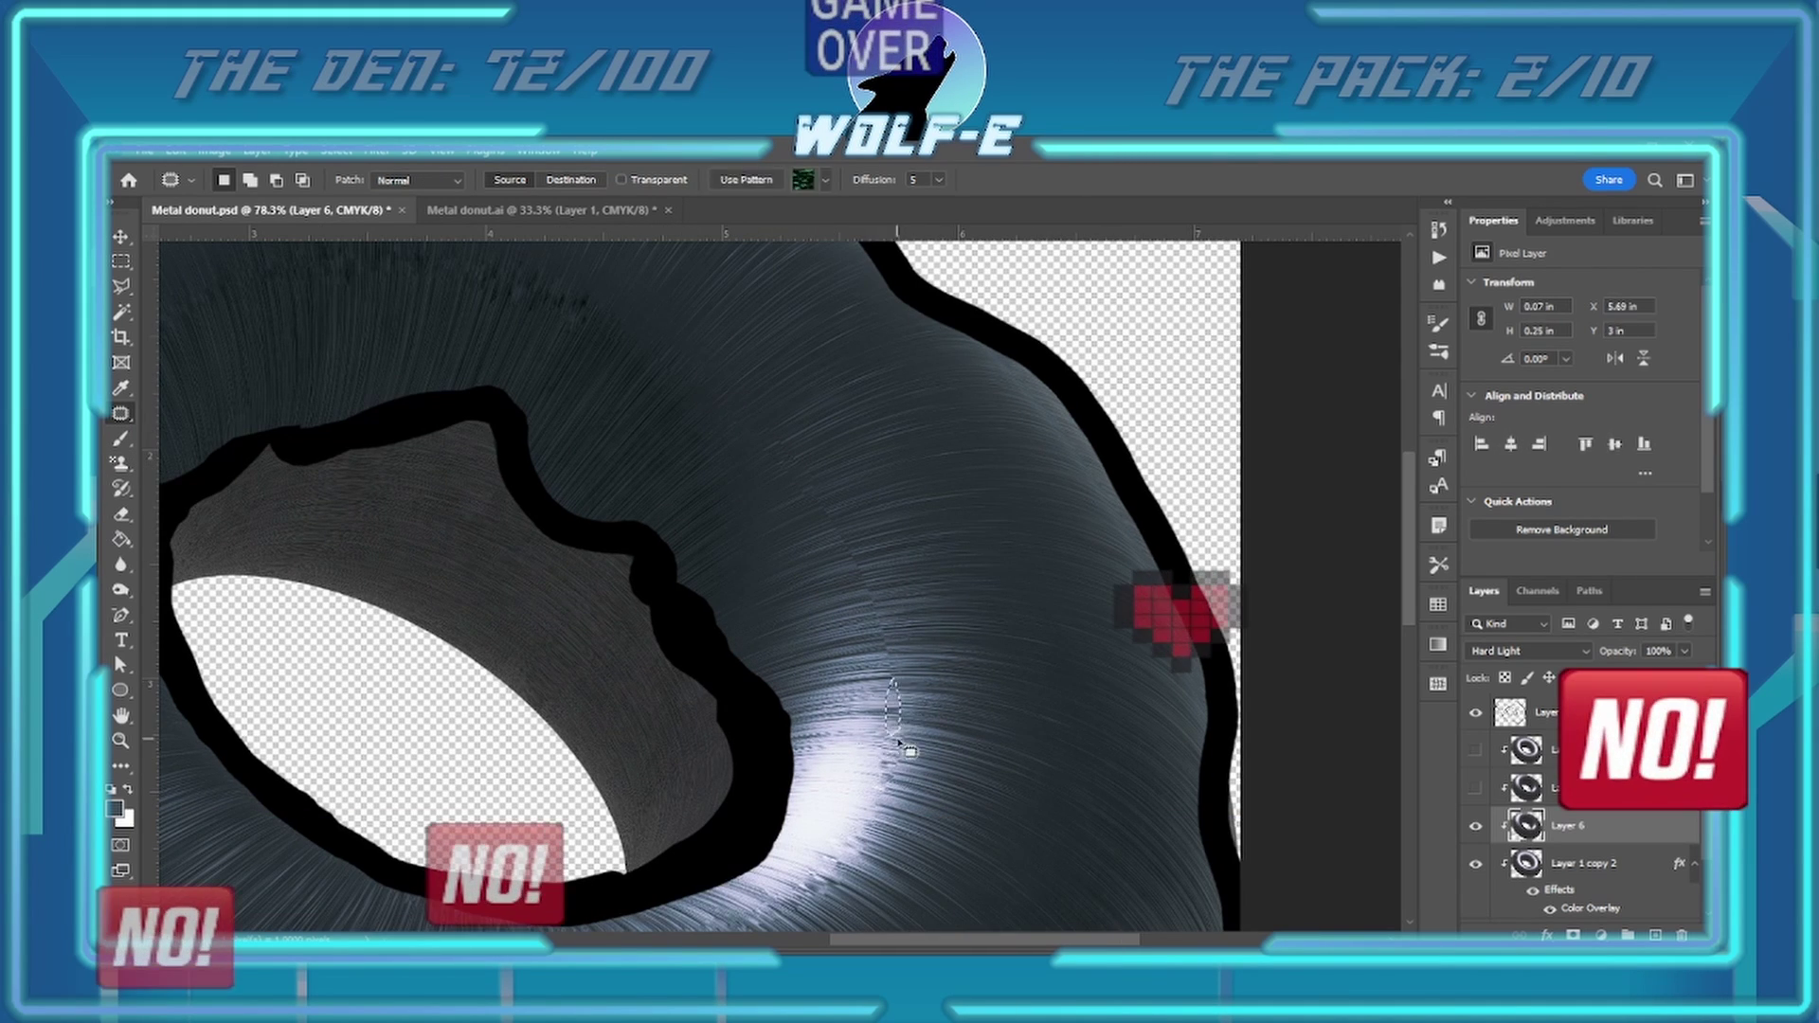
left_click_drag(891, 763, 770, 717)
- Check the whole donut without the black outline by hiding Layer 2 and showing it again
key("z")
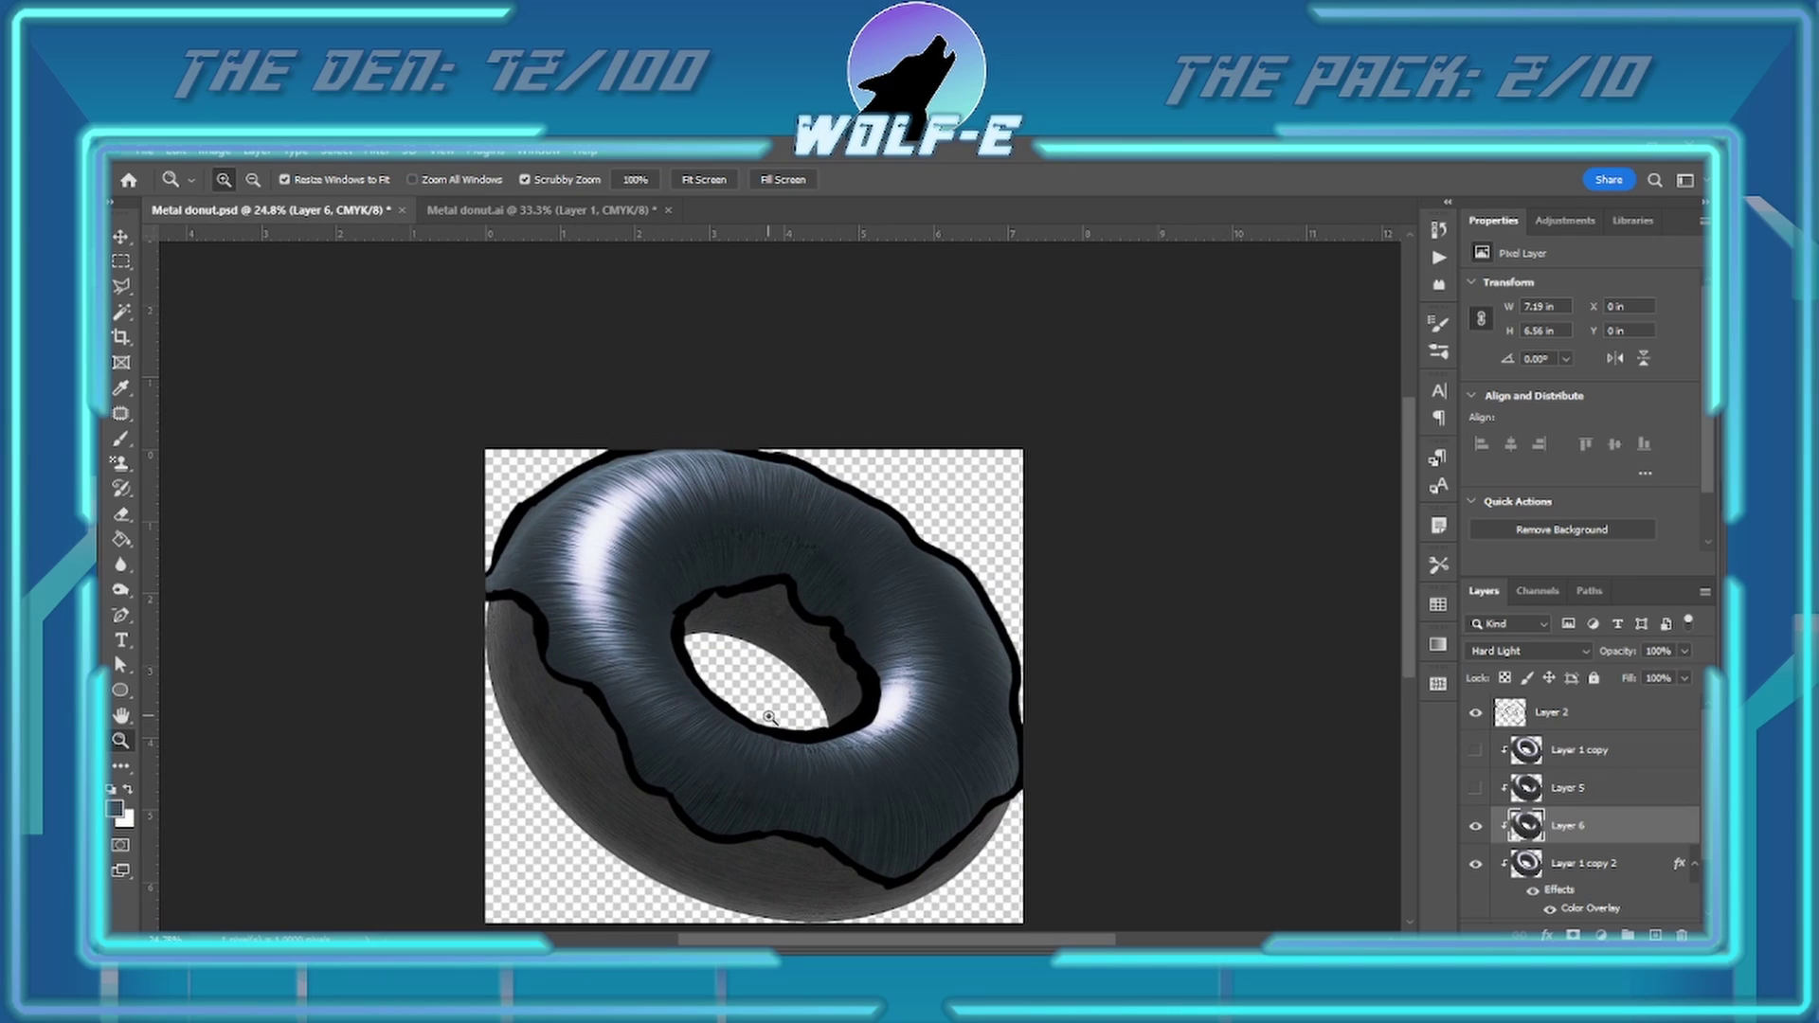
left_click(1476, 714)
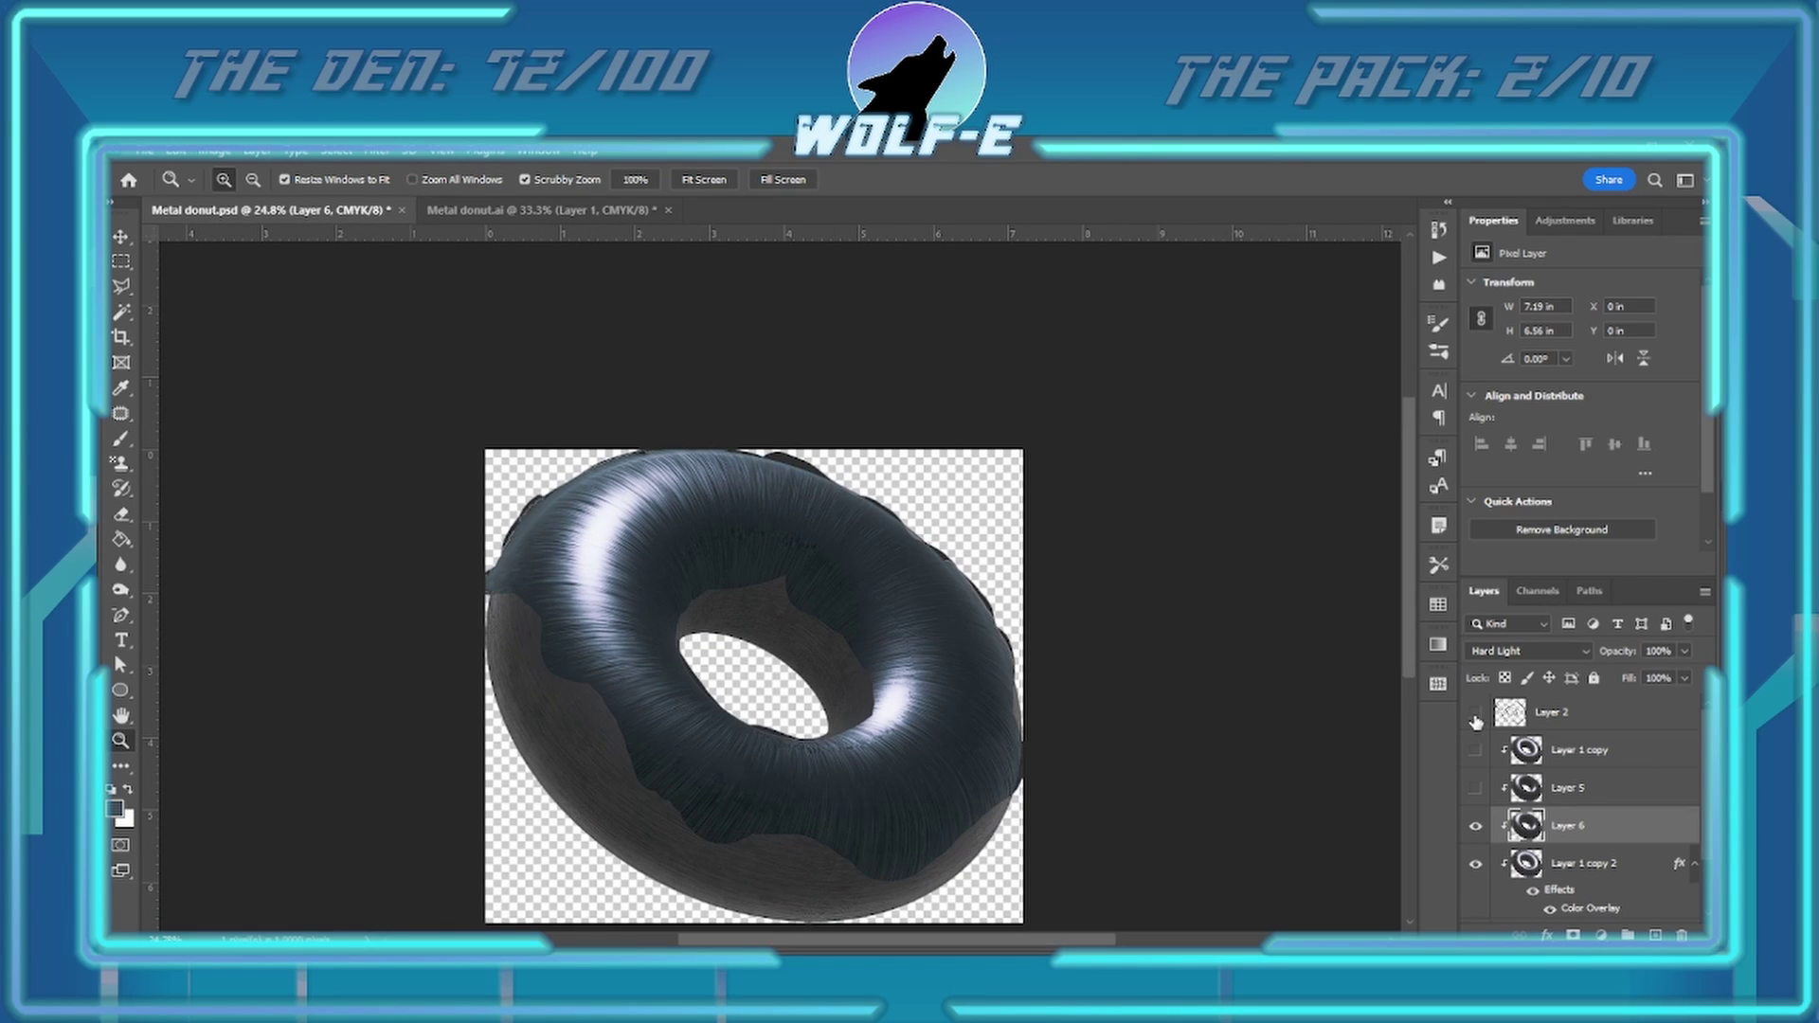
left_click(1476, 714)
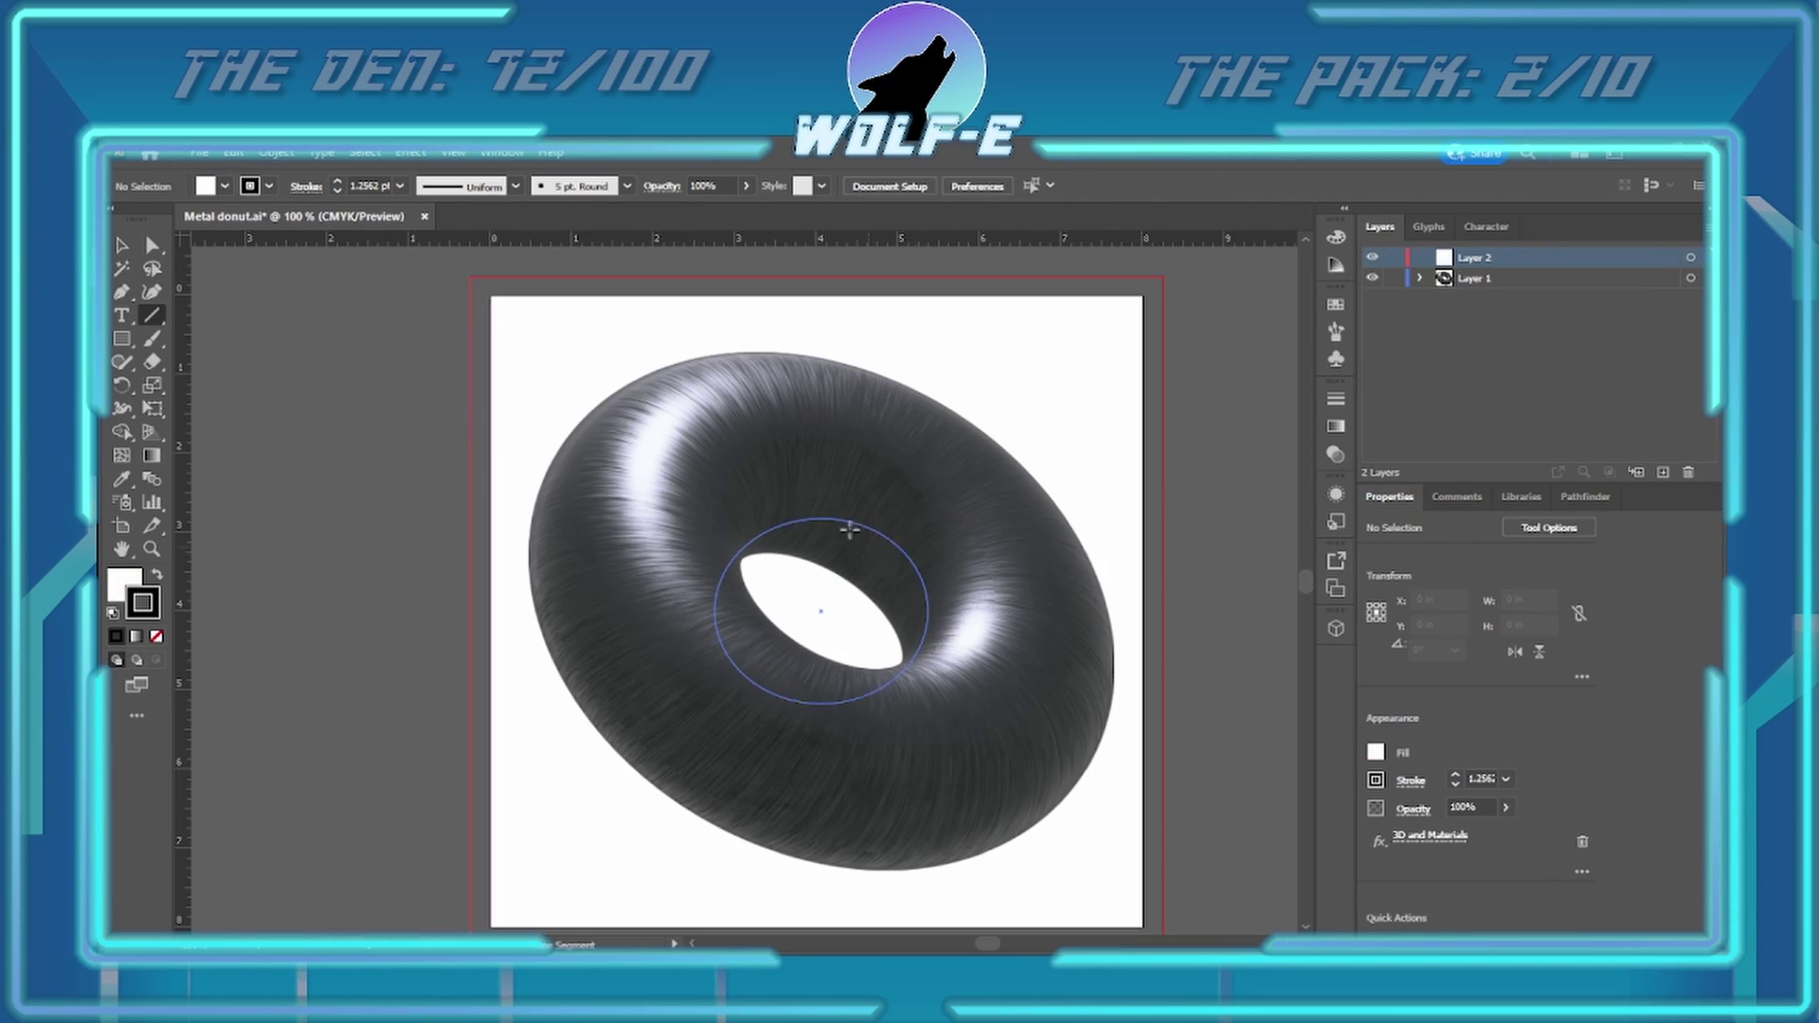
- Scatter short straight lines with a 10 pt black stroke over the ring as sprinkles on Layer 2 in Illustrator
left_click_drag(765, 698, 772, 705)
left_click_drag(729, 485, 738, 524)
left_click_drag(907, 432, 911, 470)
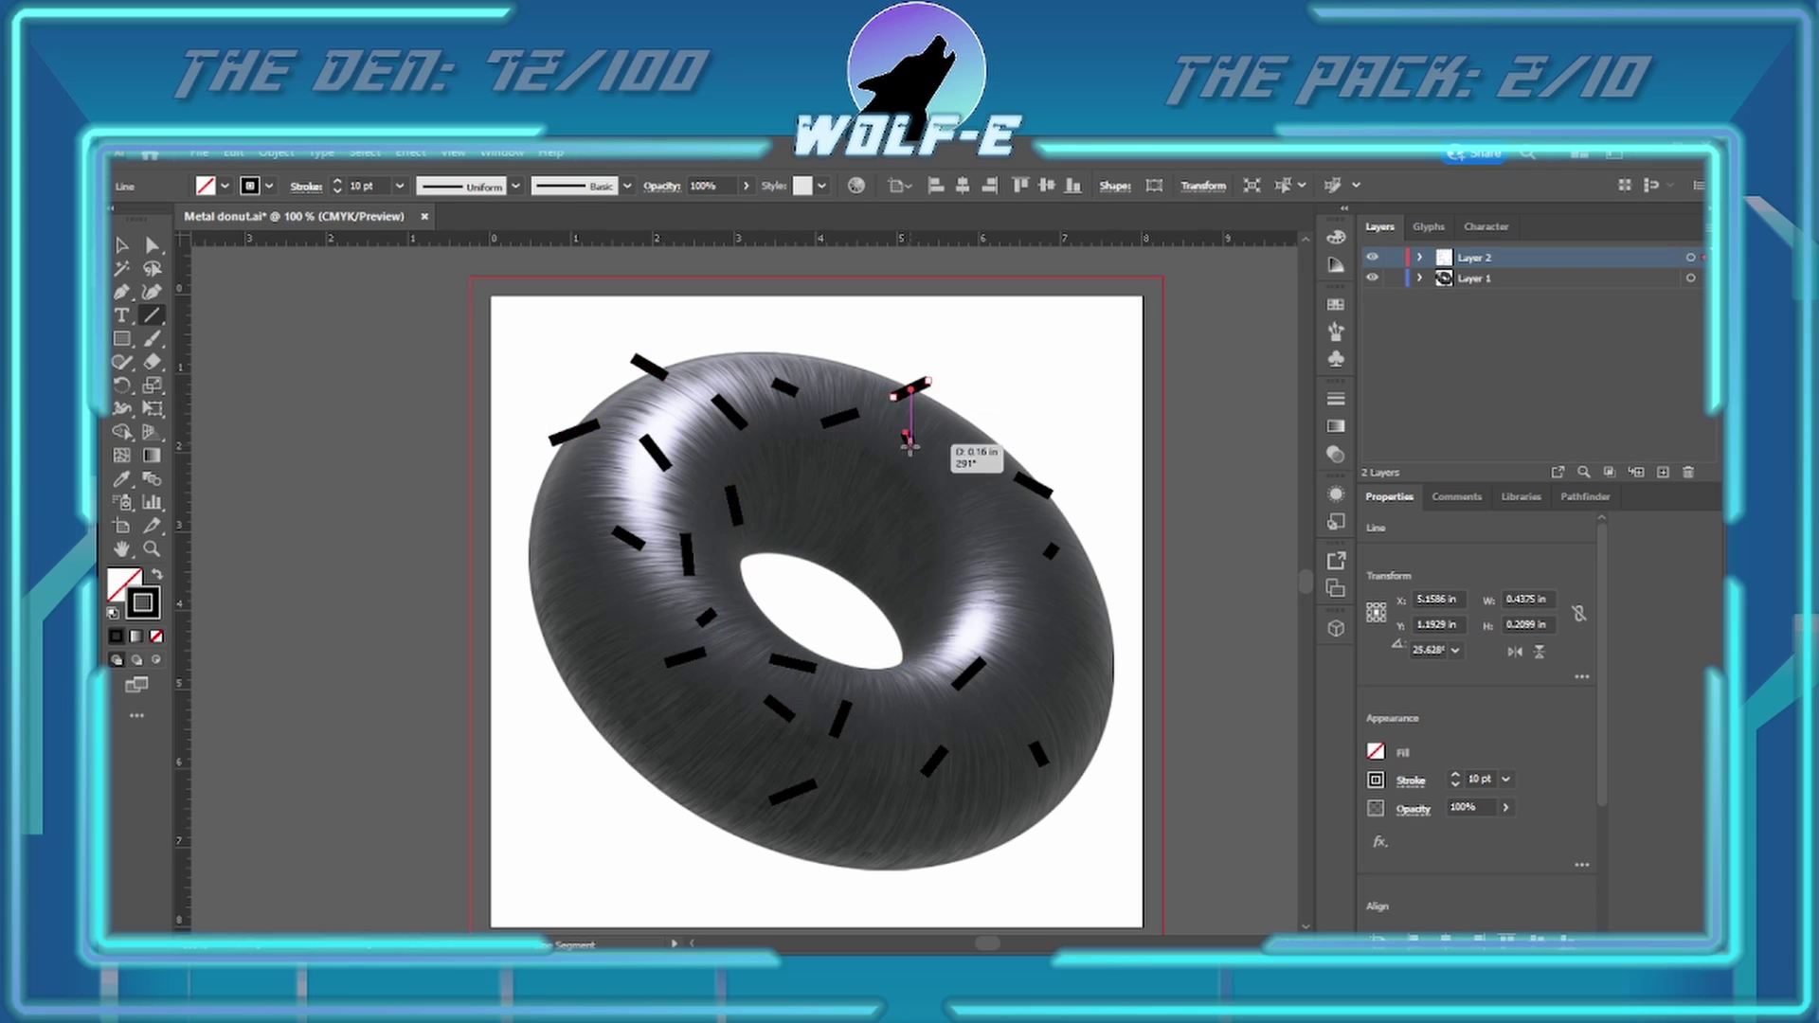
left_click_drag(1081, 595, 1118, 611)
- Apply the 3D Inflate effect to all sprinkle lines, adjust their depth, and inflate both sides
key("ctrl+a")
left_click(1336, 628)
left_click(1289, 411)
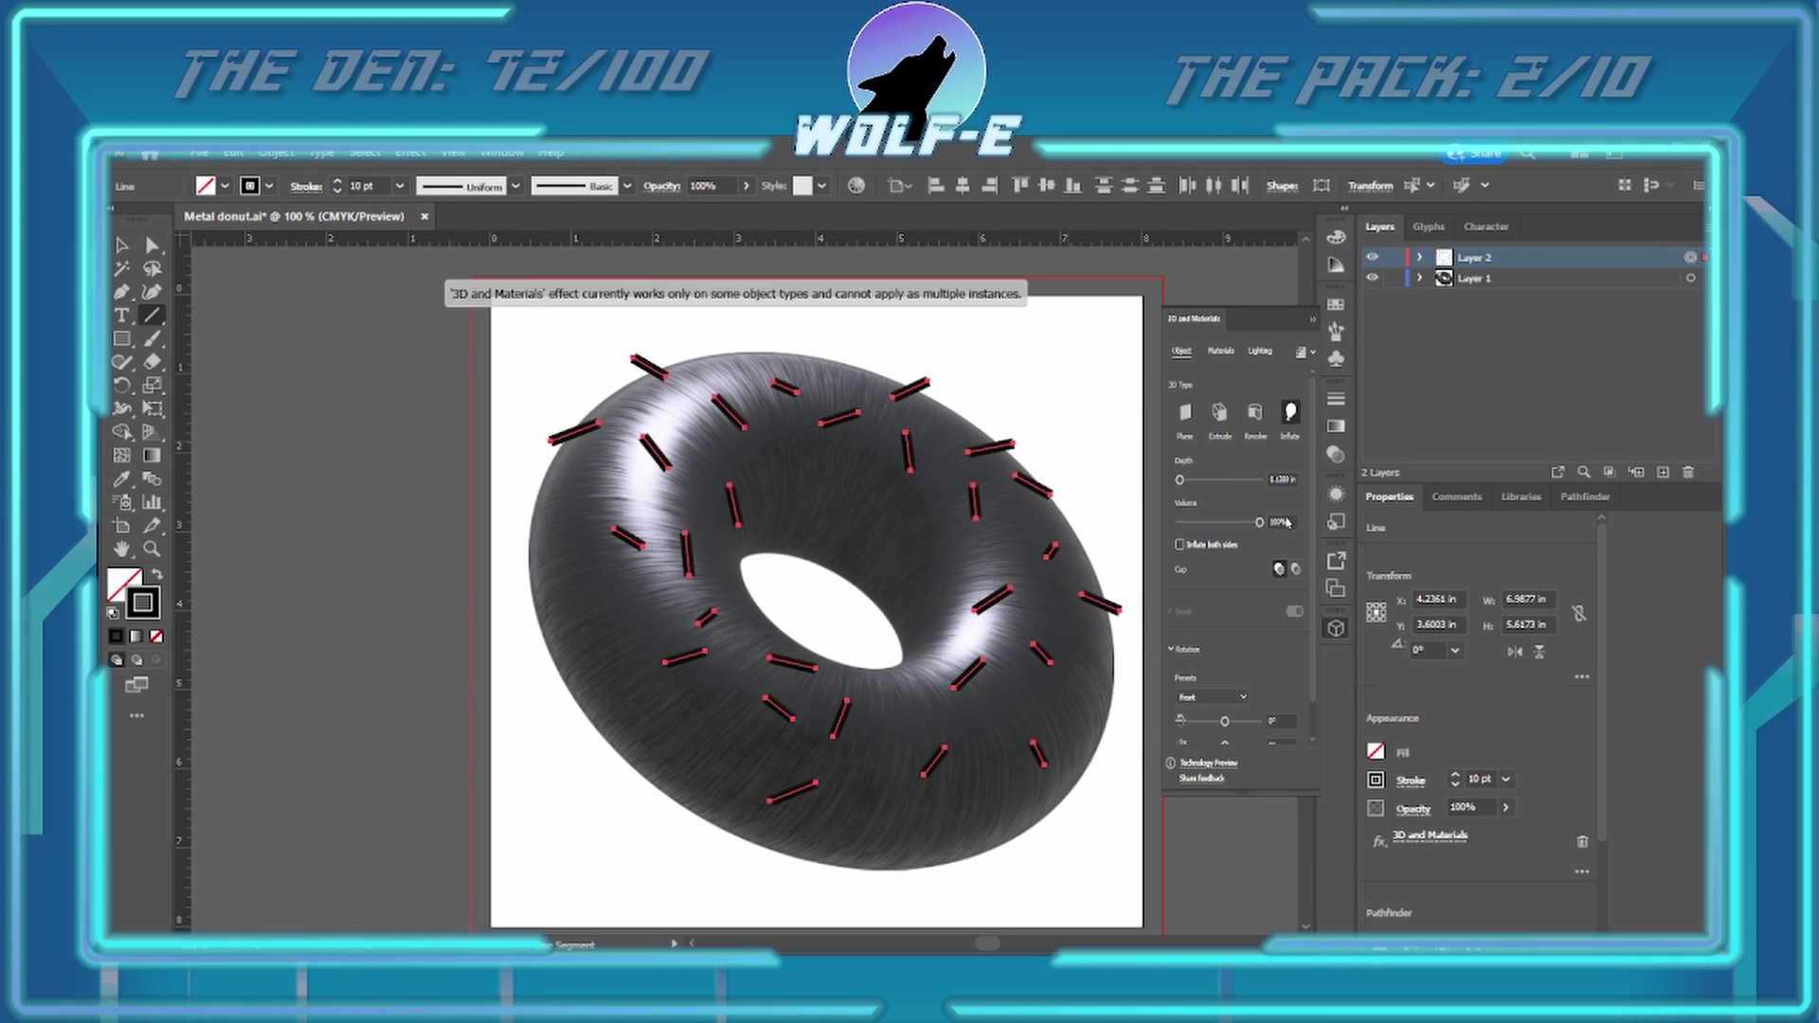
scroll(674, 536, "up", 5)
left_click_drag(1186, 479, 1205, 479)
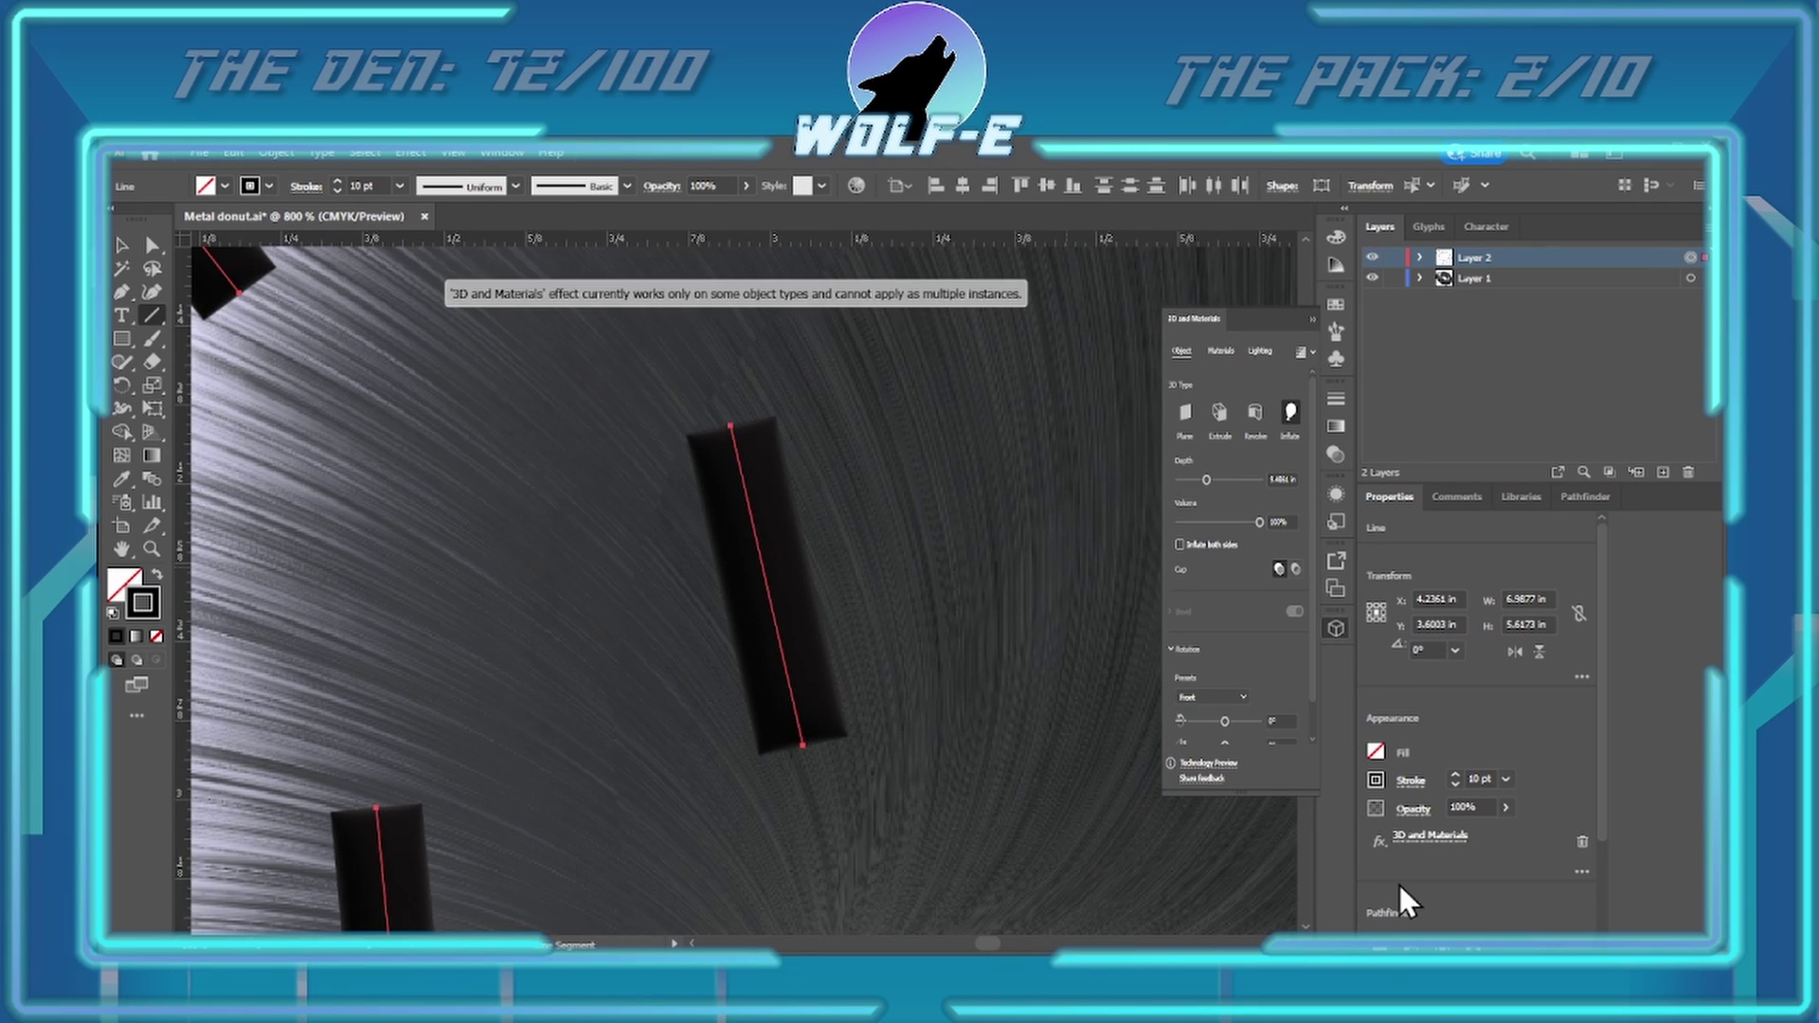
left_click(1179, 544)
- Set the sprinkles' X rotation to 0° and target everything on Layer 2
scroll(1218, 824, "down", 7)
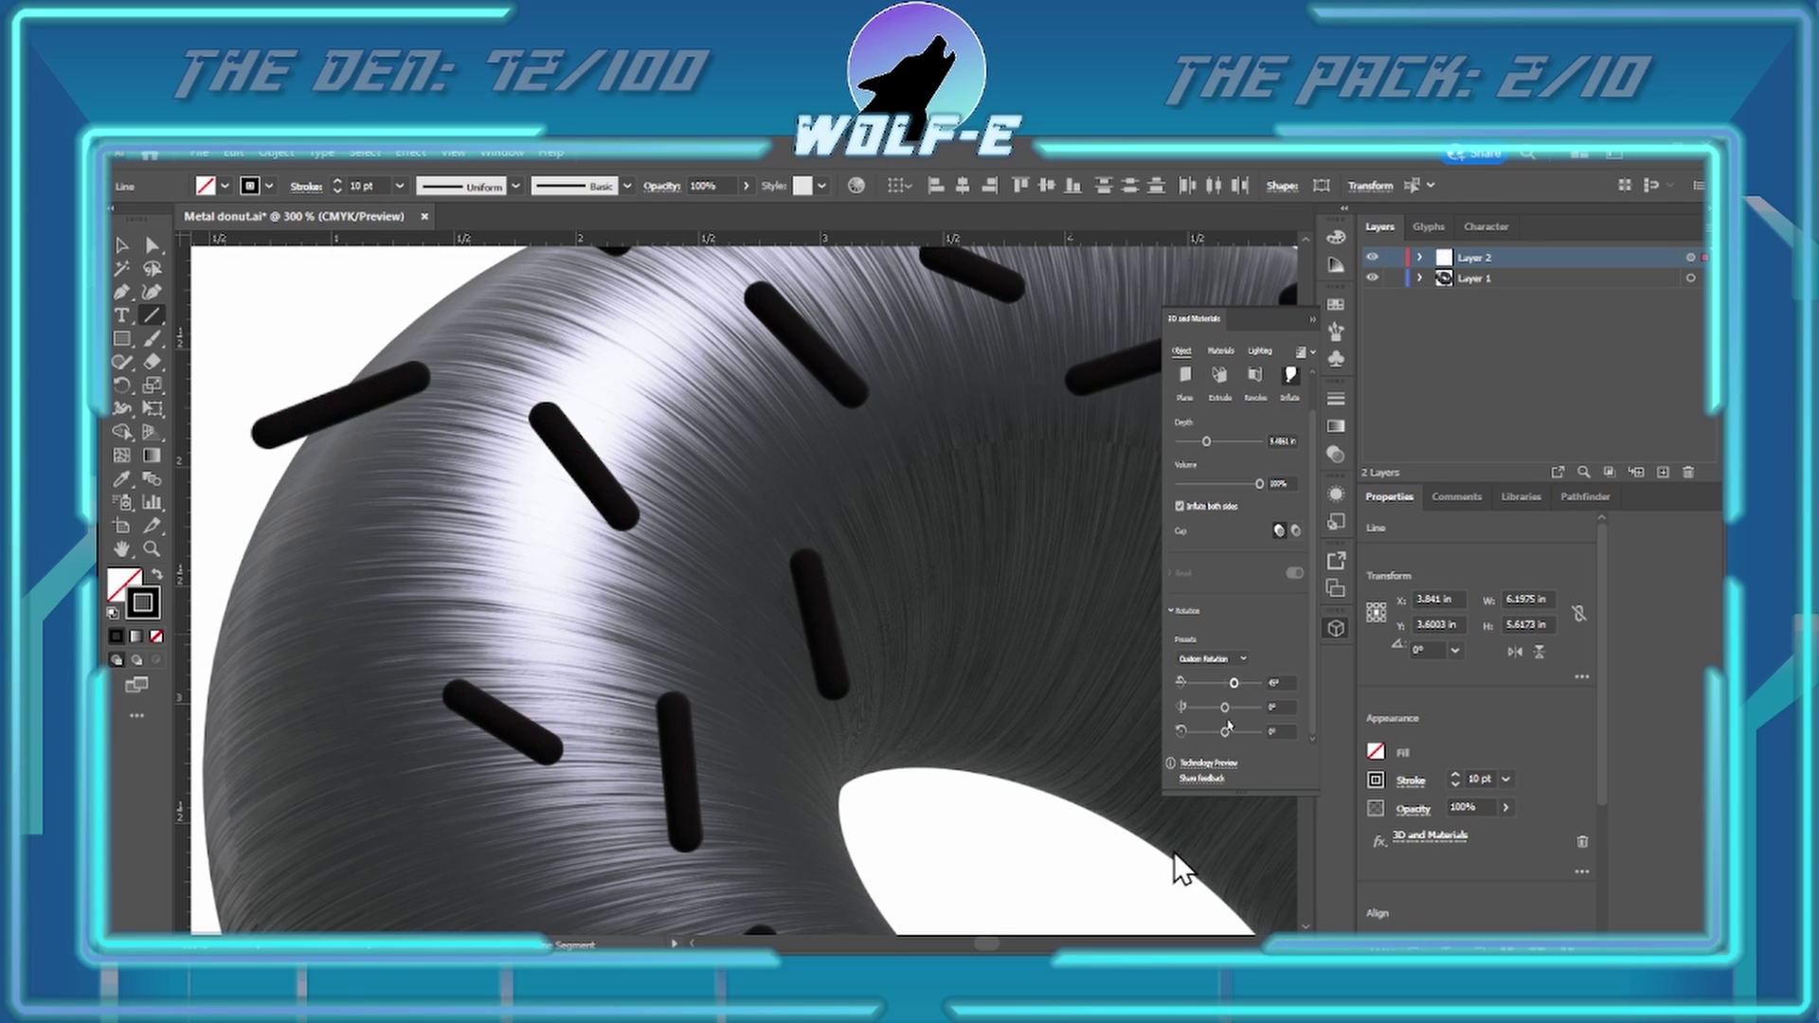
scroll(963, 714, "up", 1)
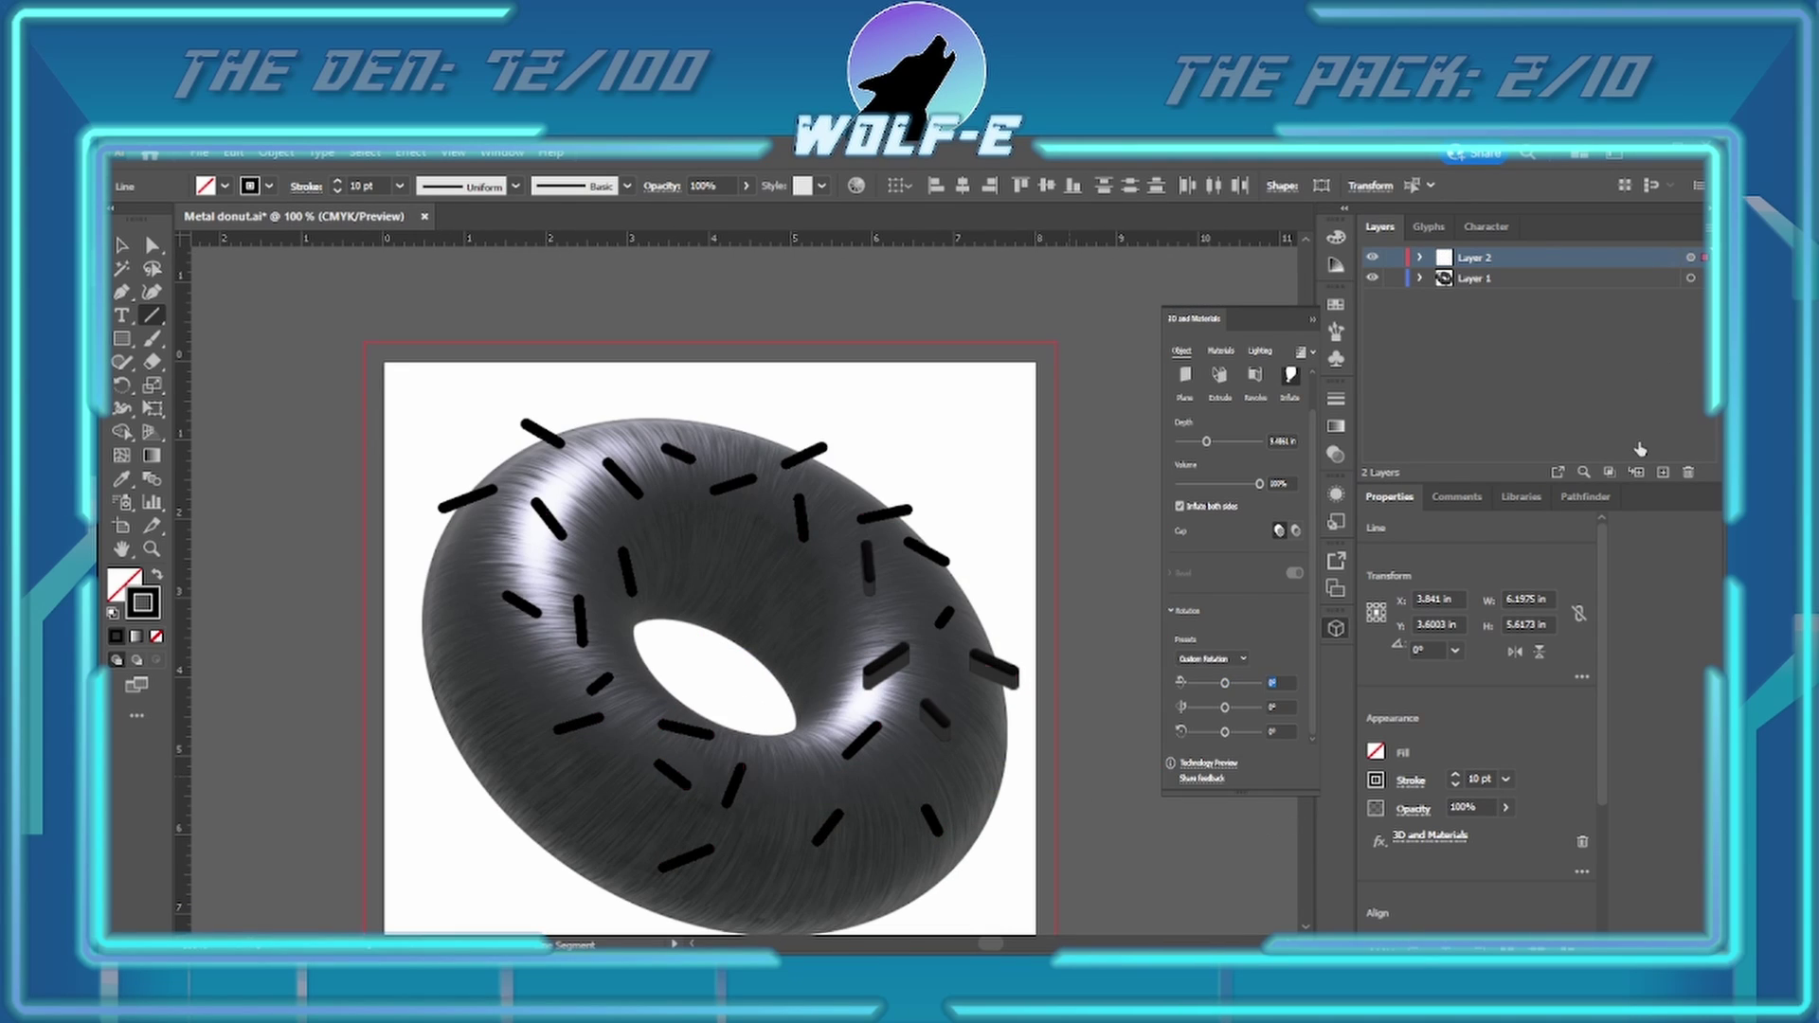
key("Tab")
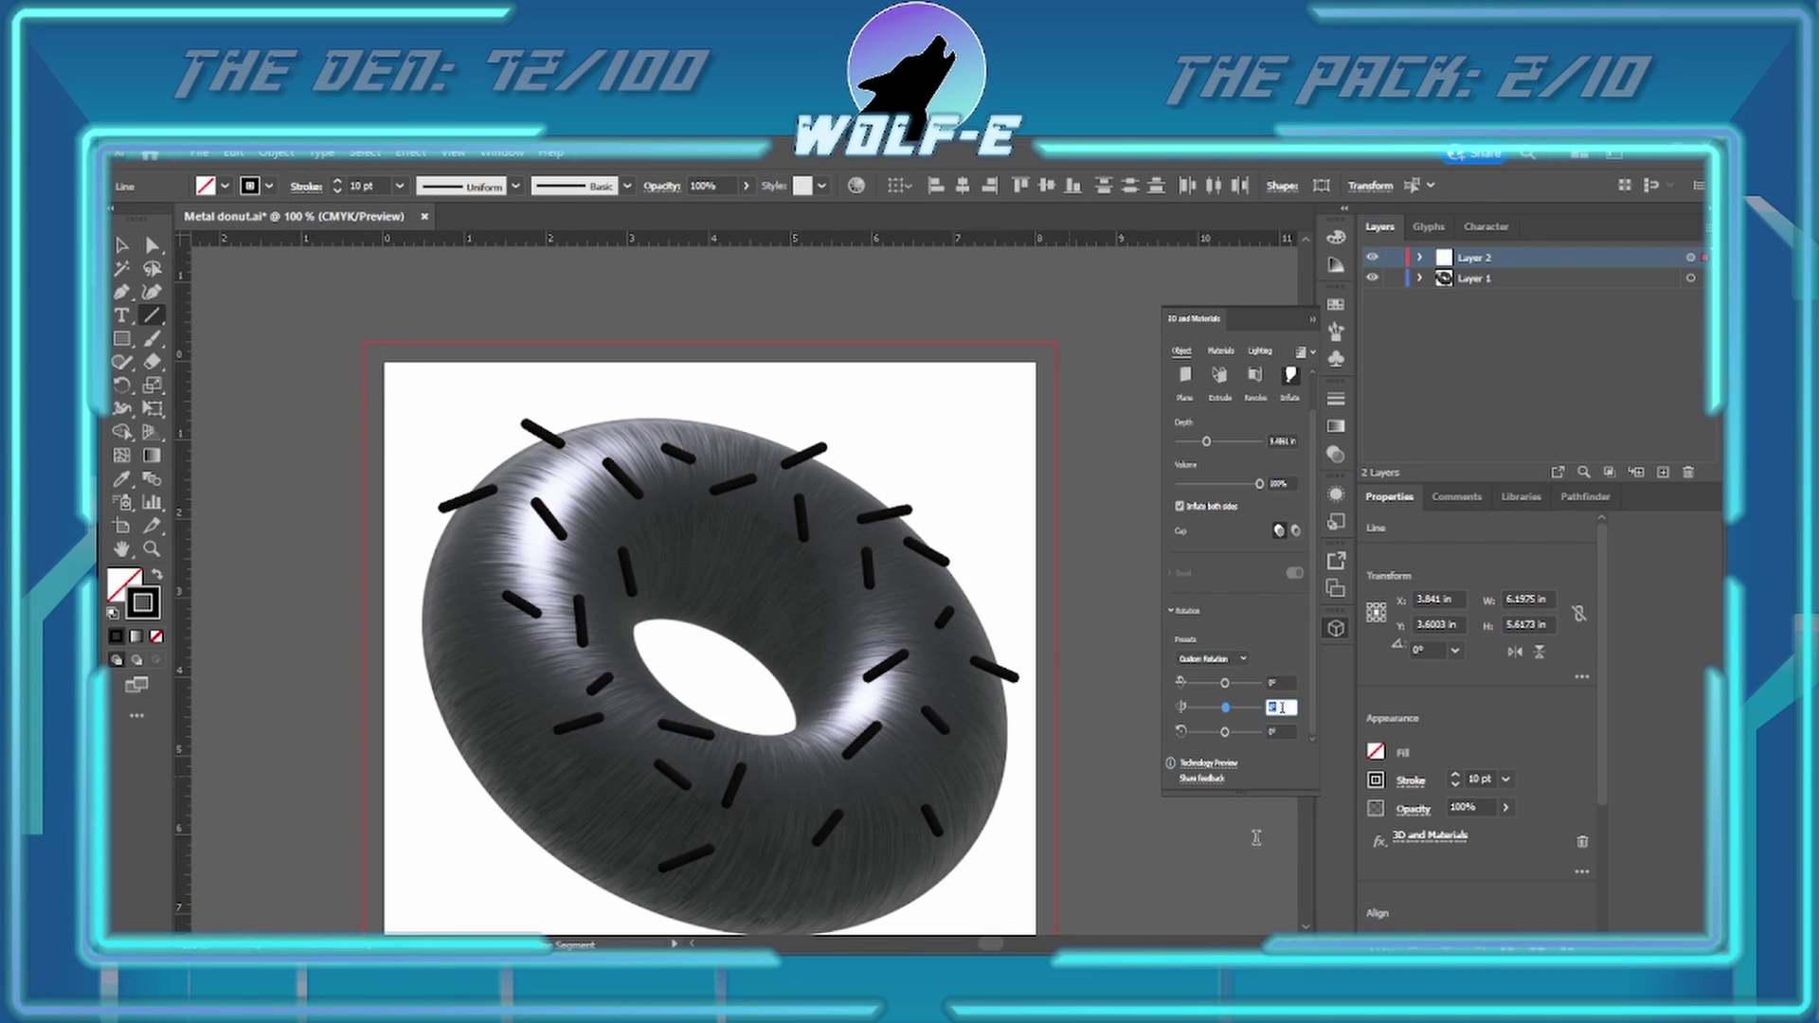
left_click(1690, 256)
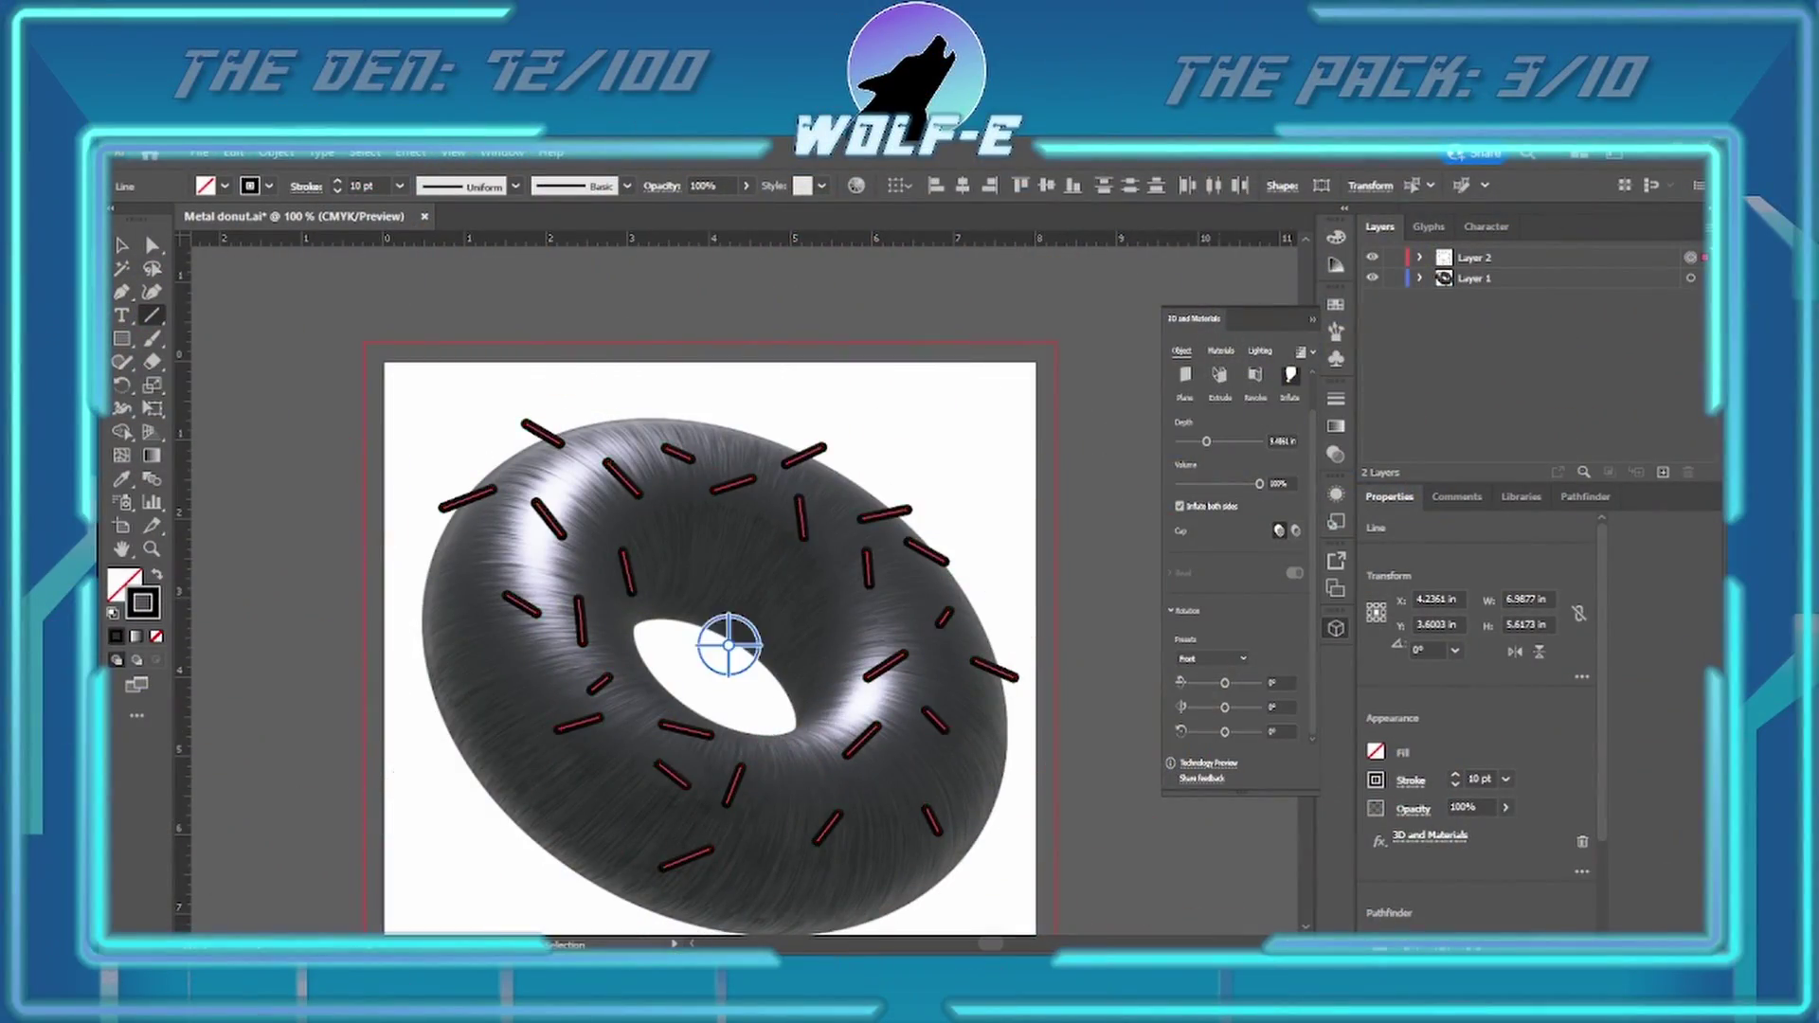
- Bring the metallic sprinkles render into the Photoshop donut document and stack it above the Layer 2 outline
key("alt+Tab")
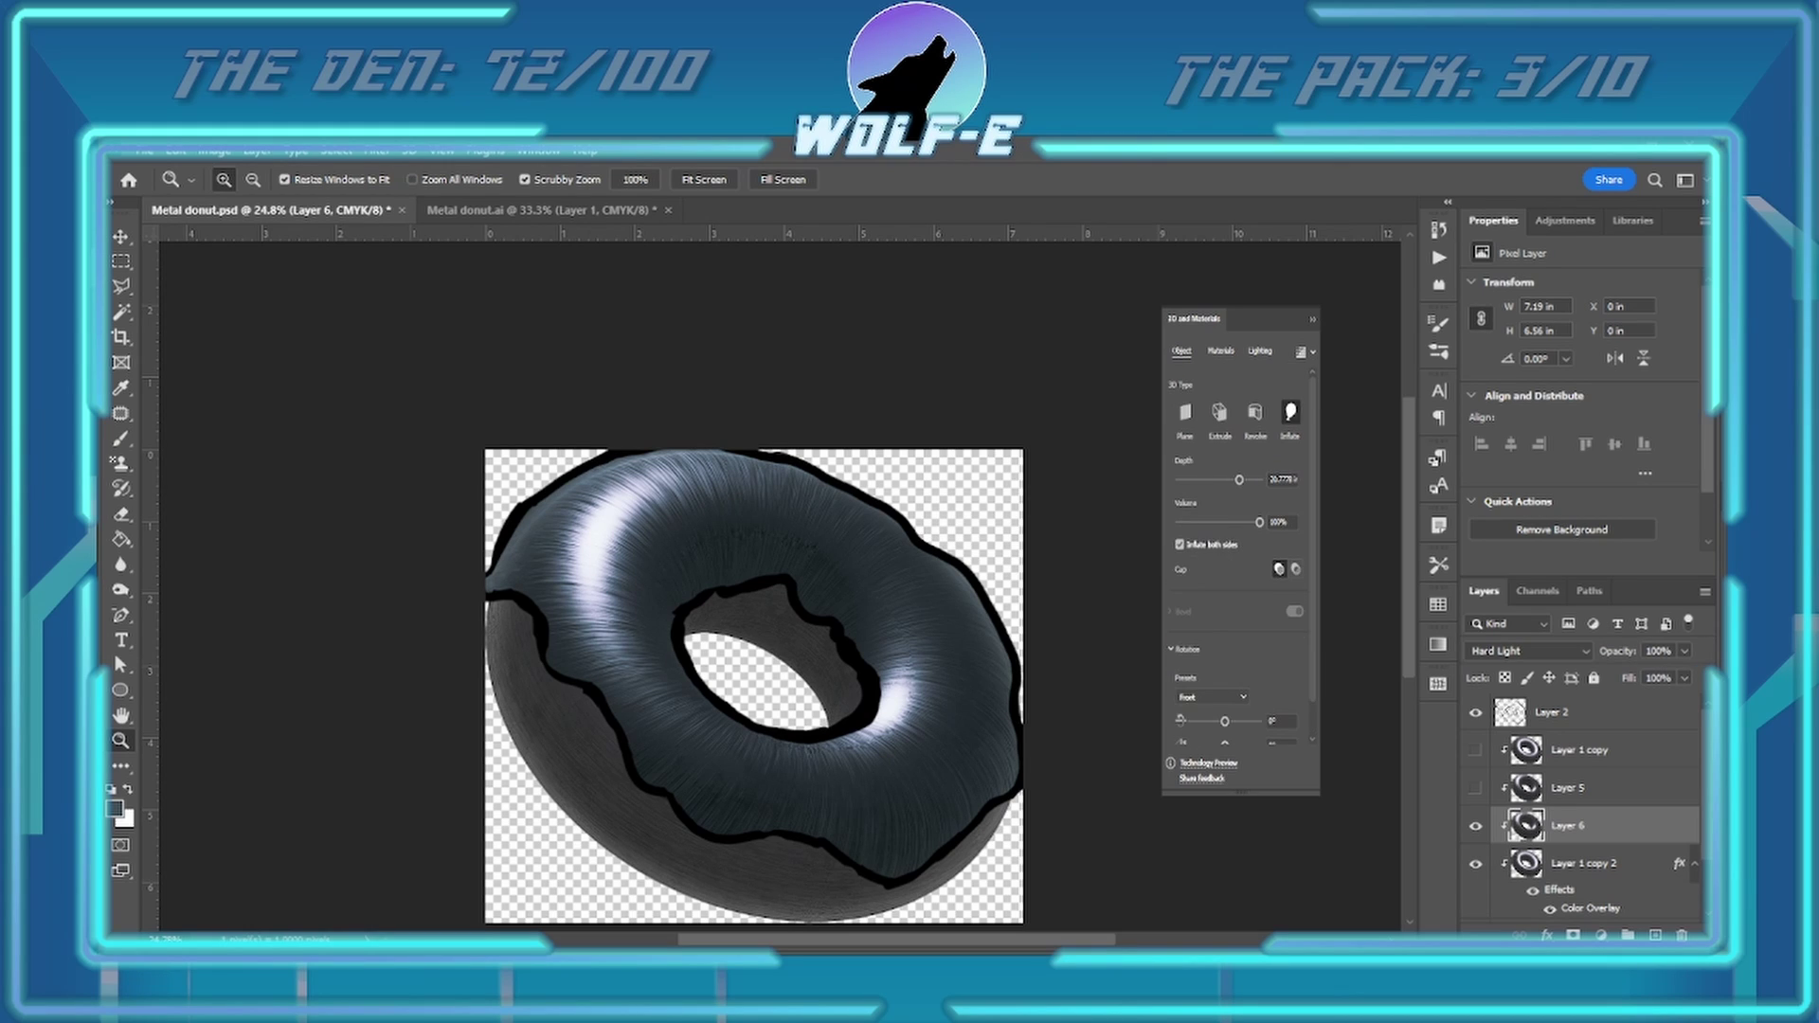
left_click(1220, 351)
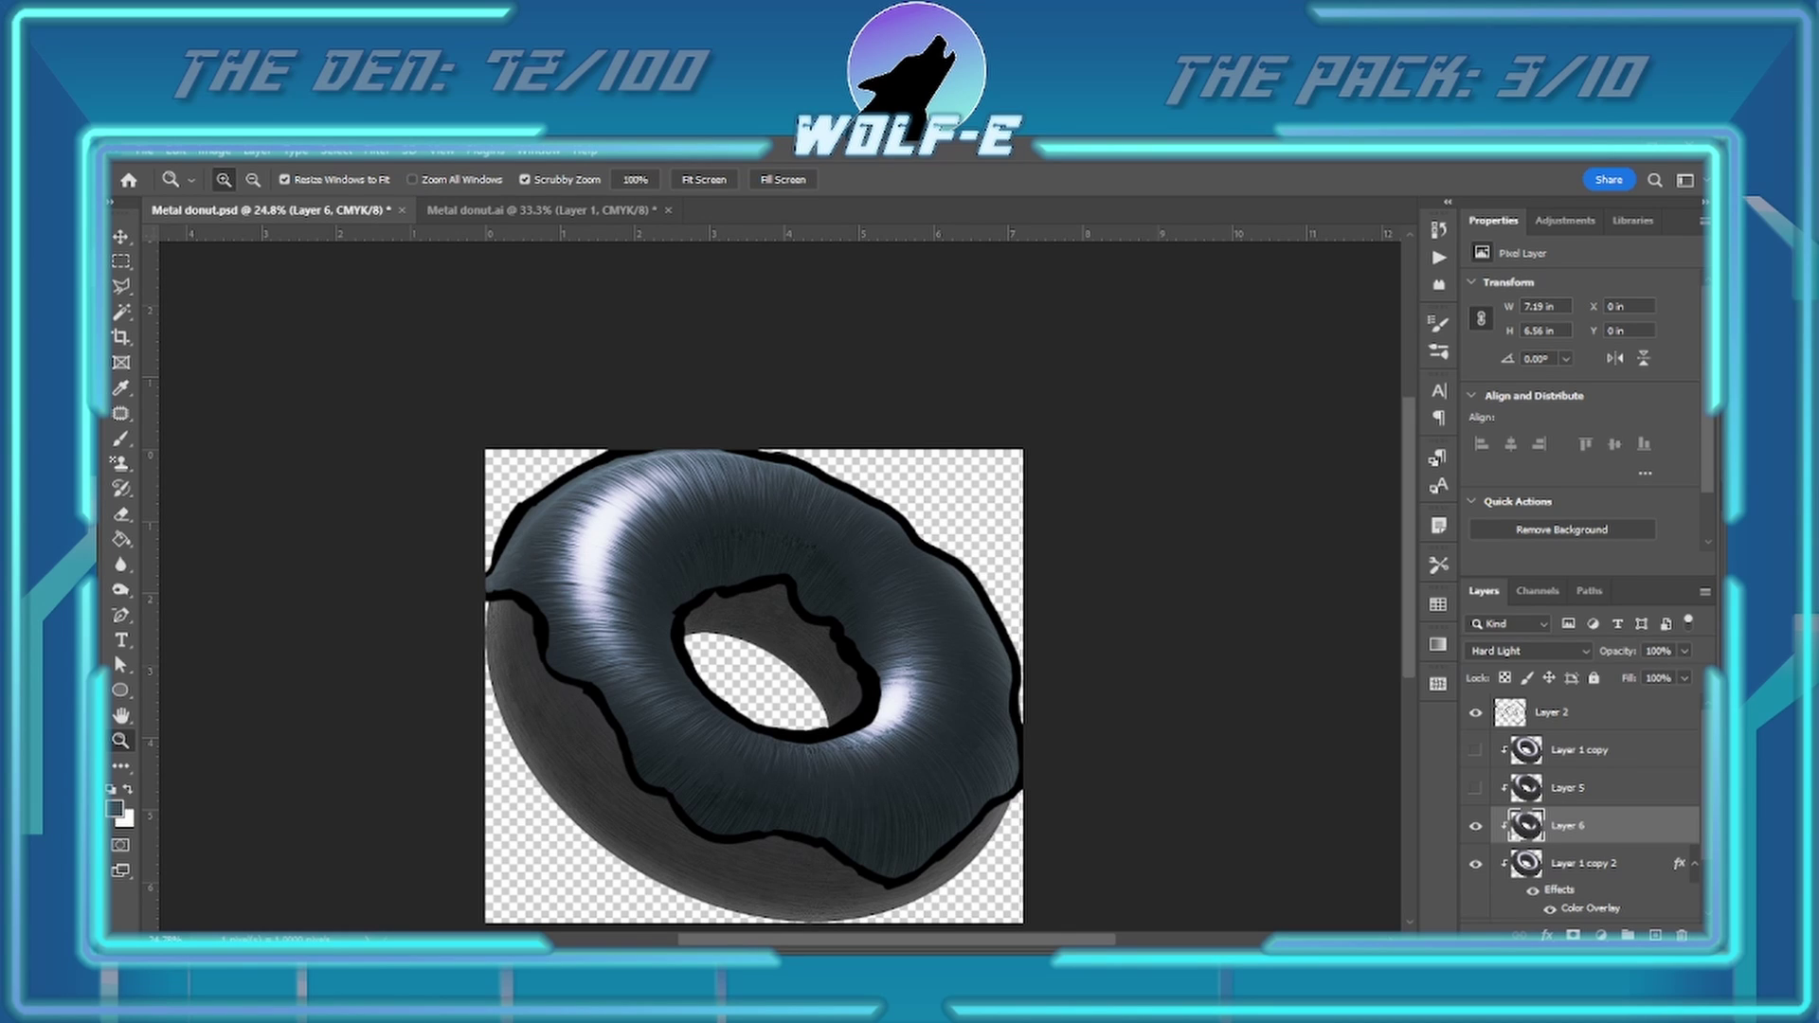
key("ctrl+Tab")
left_click_drag(1553, 711, 1577, 755)
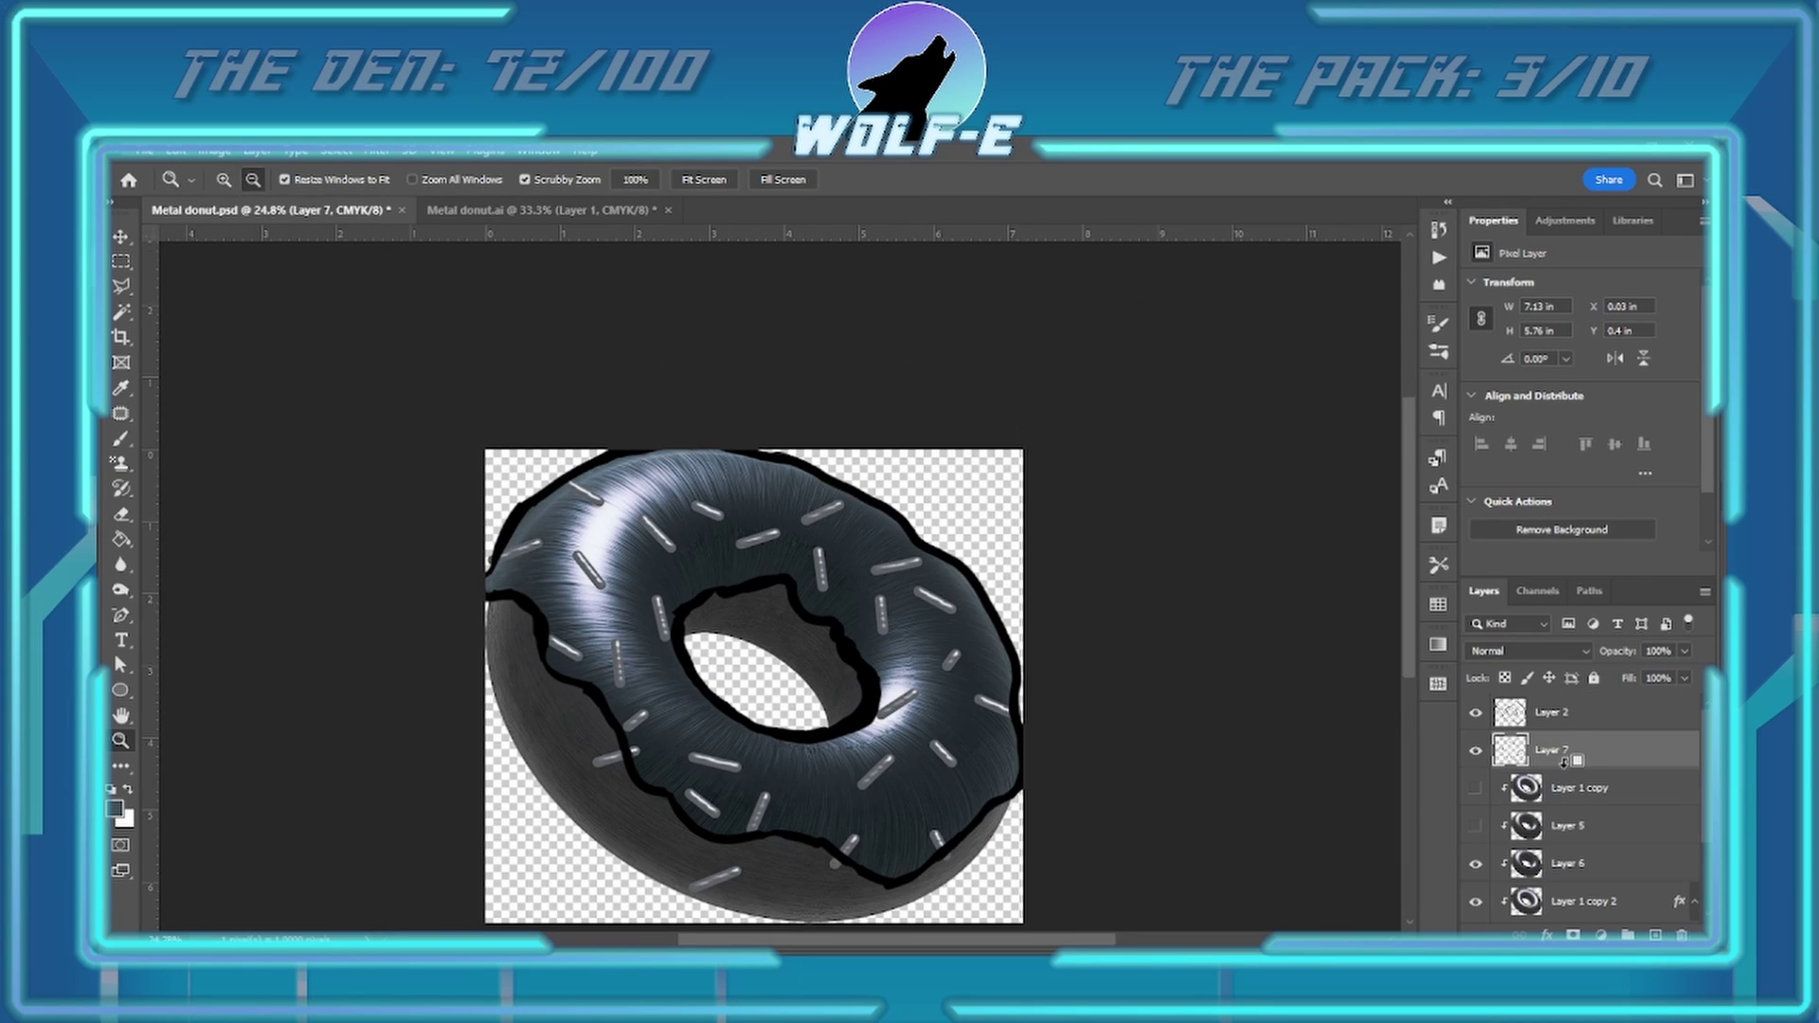
key("v")
key("ctrl+bracketright")
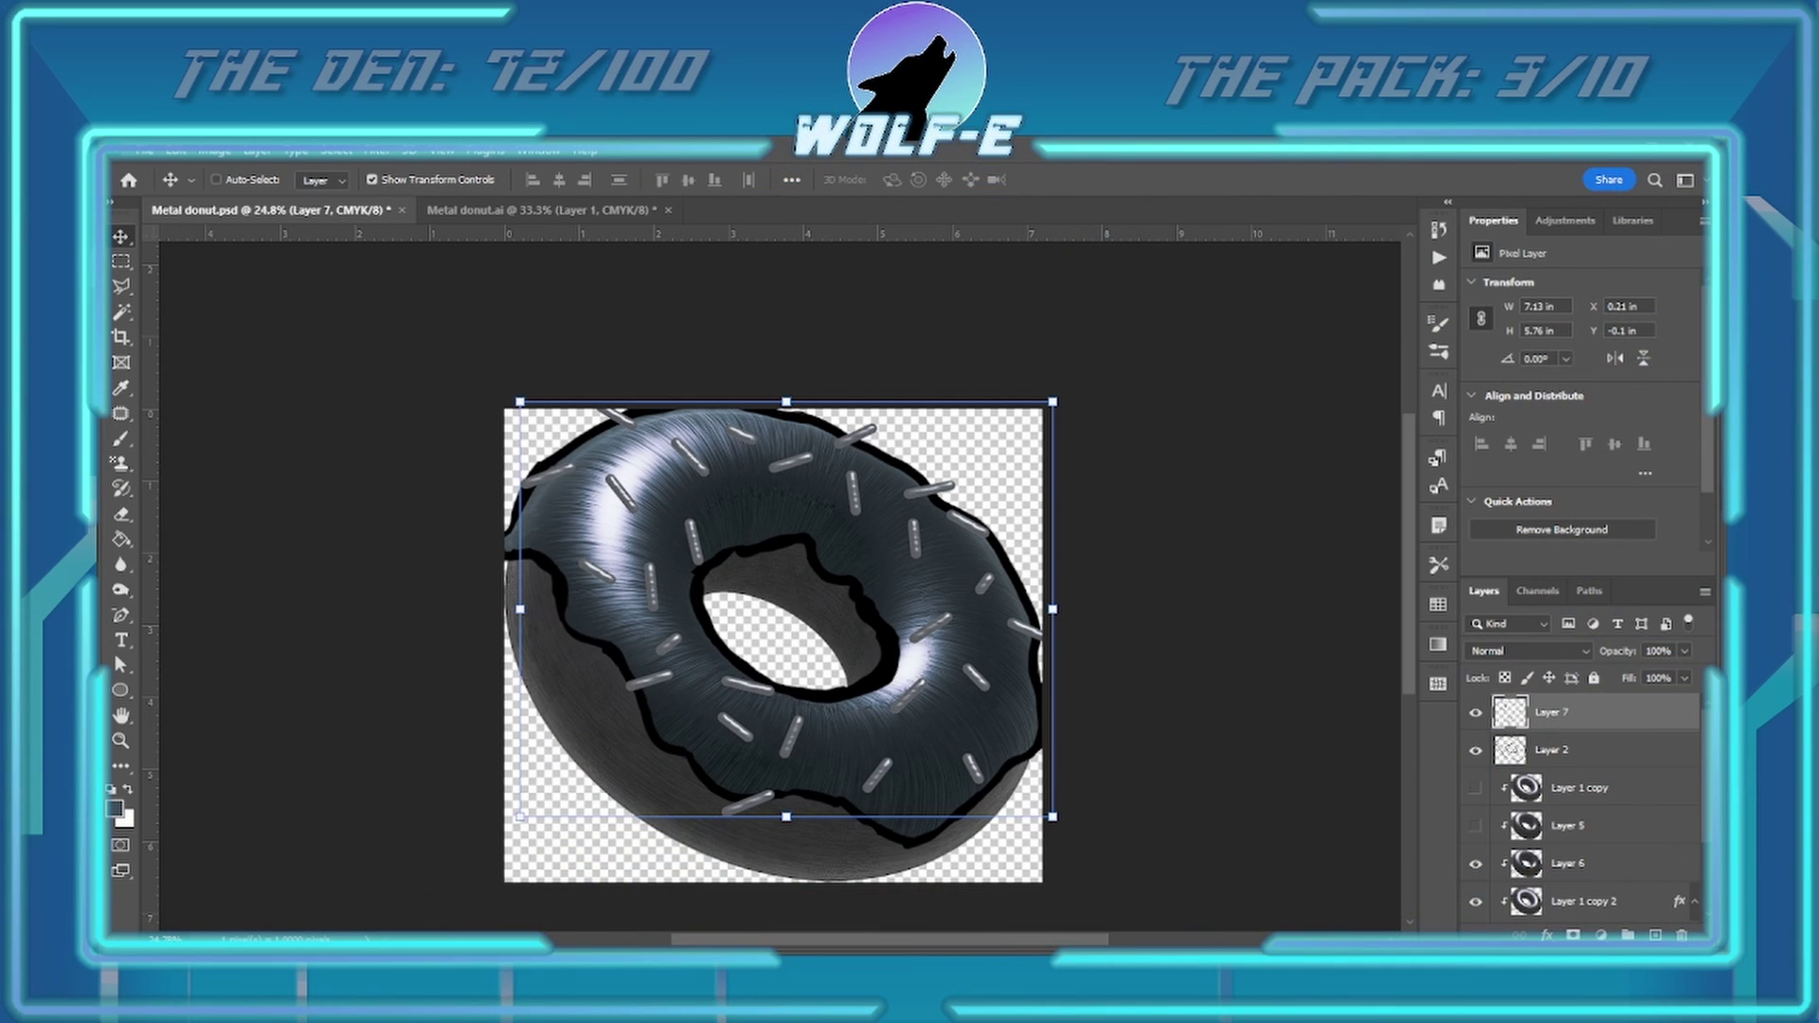
- Give the Illustrator ring a scratched metal material and bring its render into Photoshop as clipped Layer 8 in Hard Light
key("alt+Tab")
left_click(1335, 628)
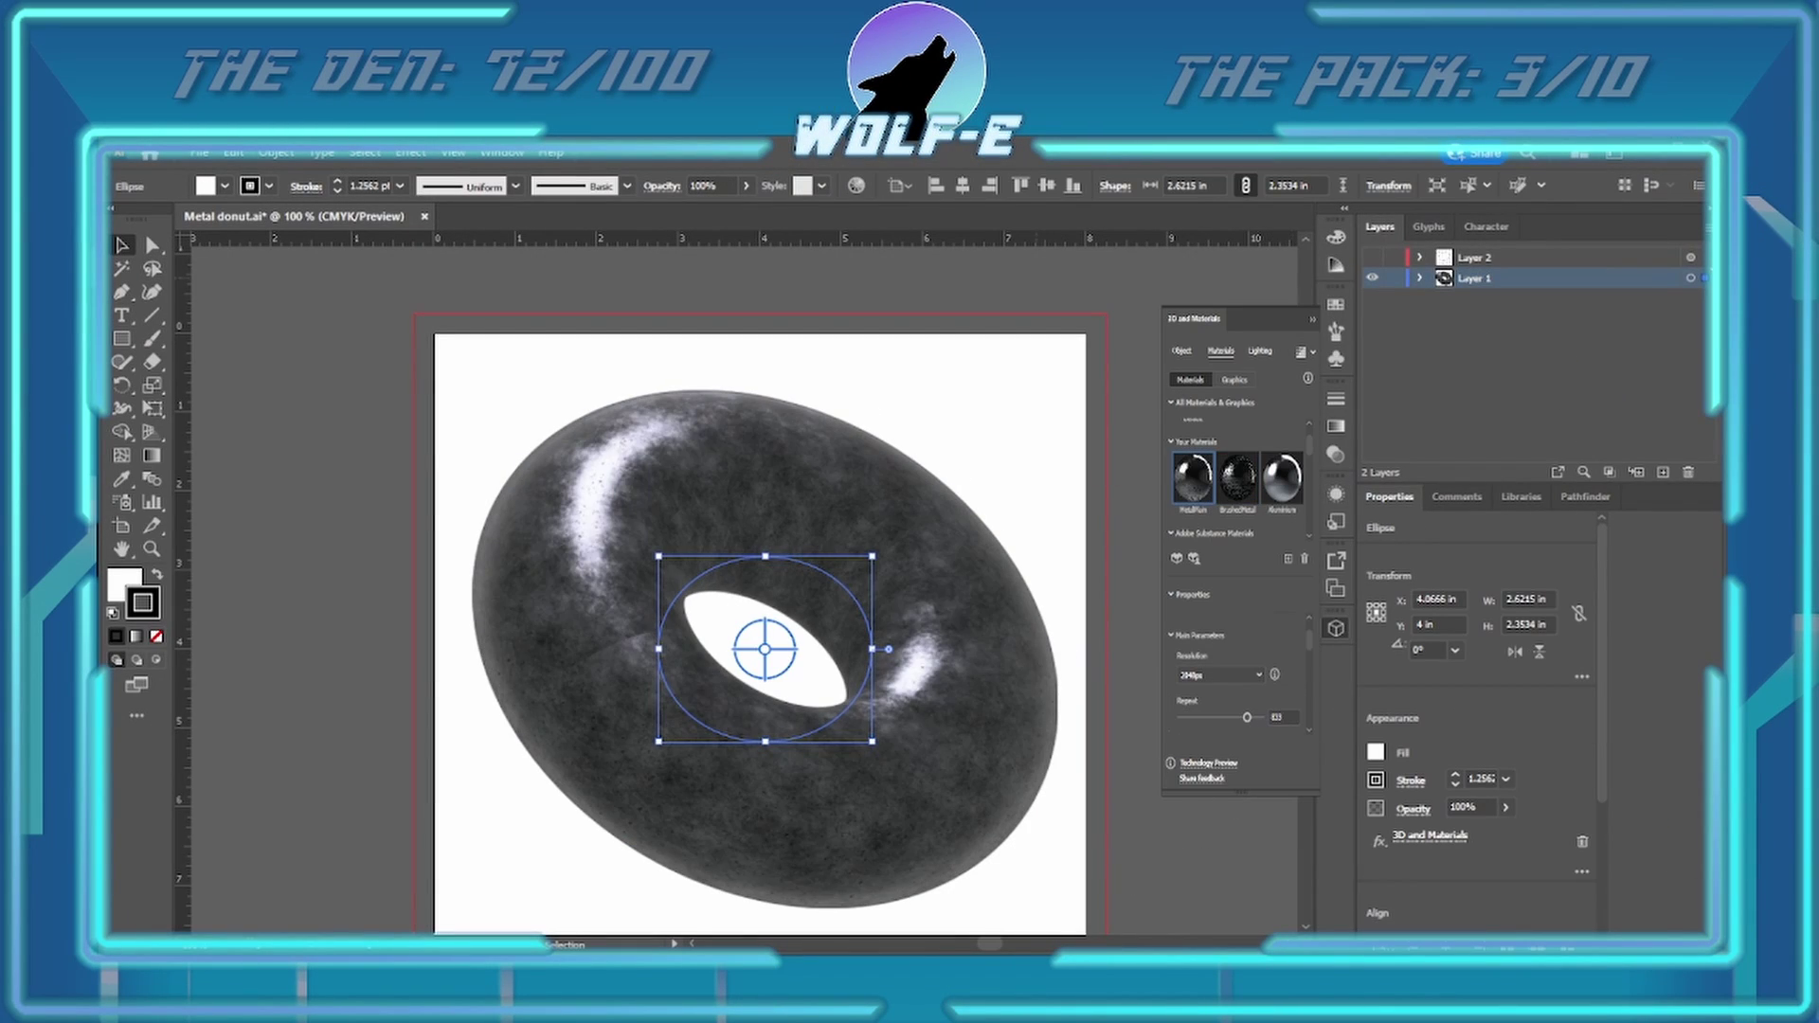
key("alt+Tab")
key("alt+Tab")
key("alt+Tab")
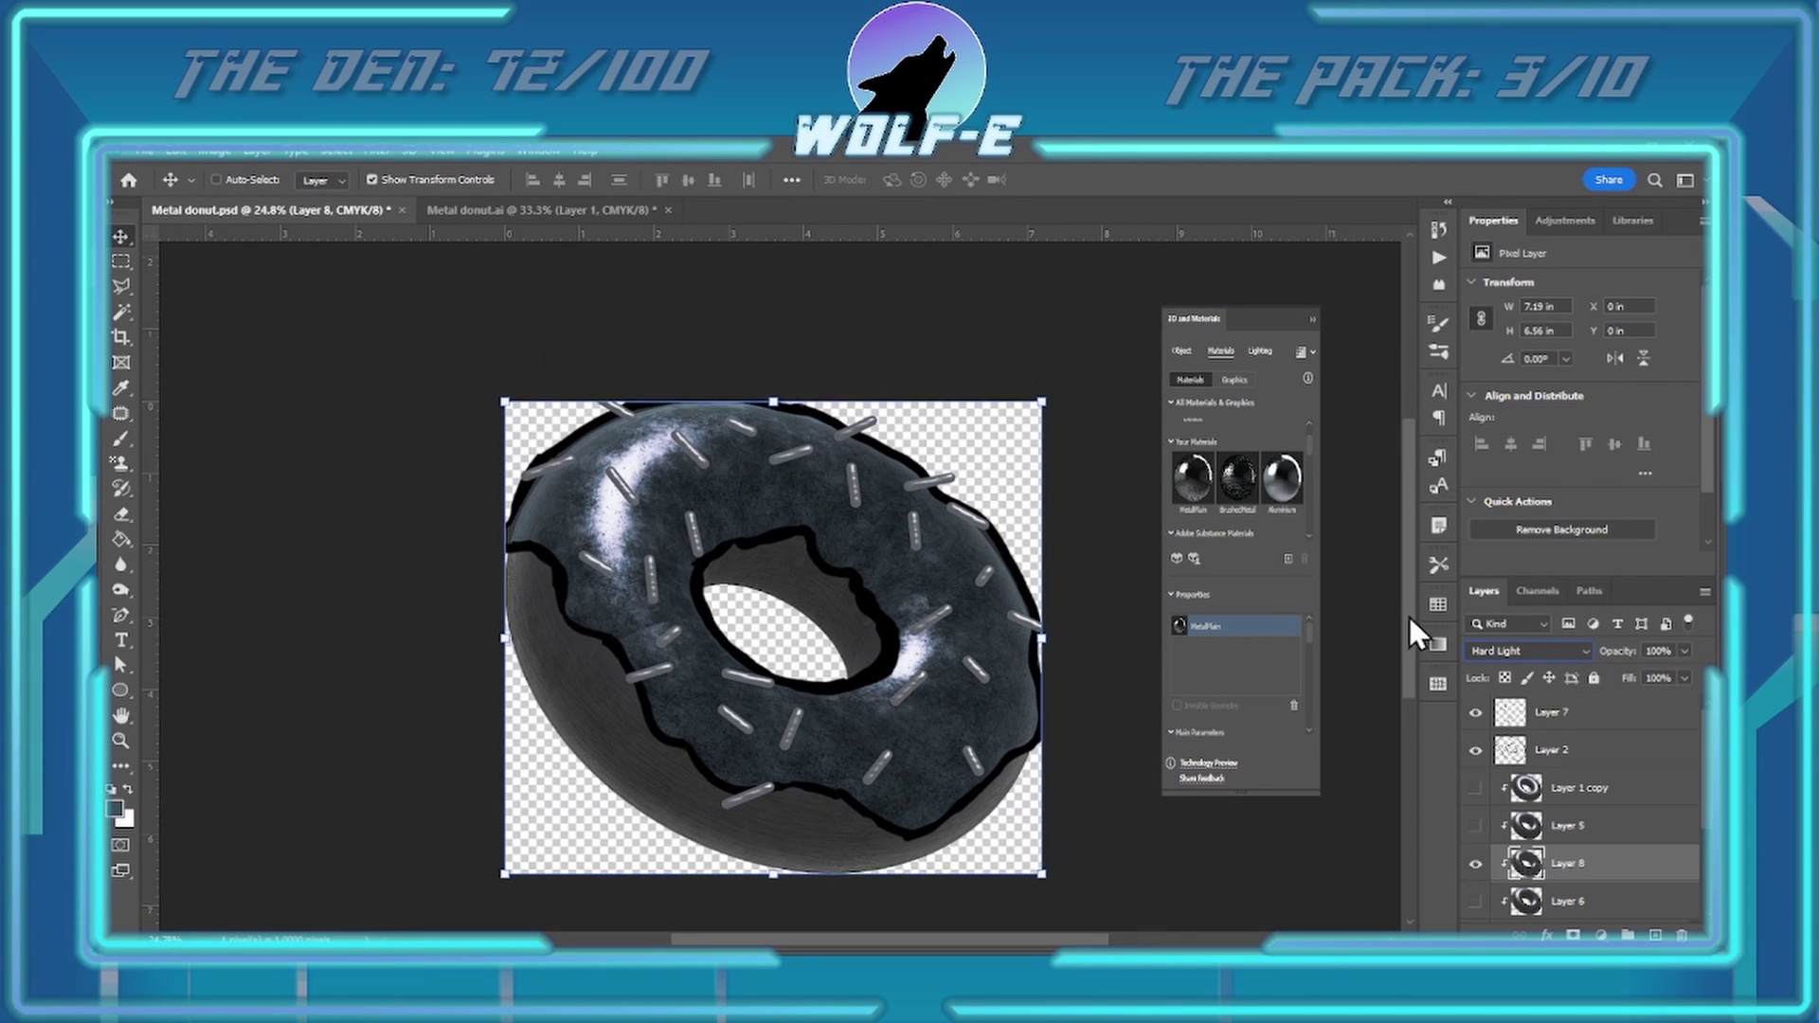
- Hide the Layer 7 sprinkles and heal the gaps along the icing's outer rim on Layer 8 with the Healing Brush
left_click(538, 516)
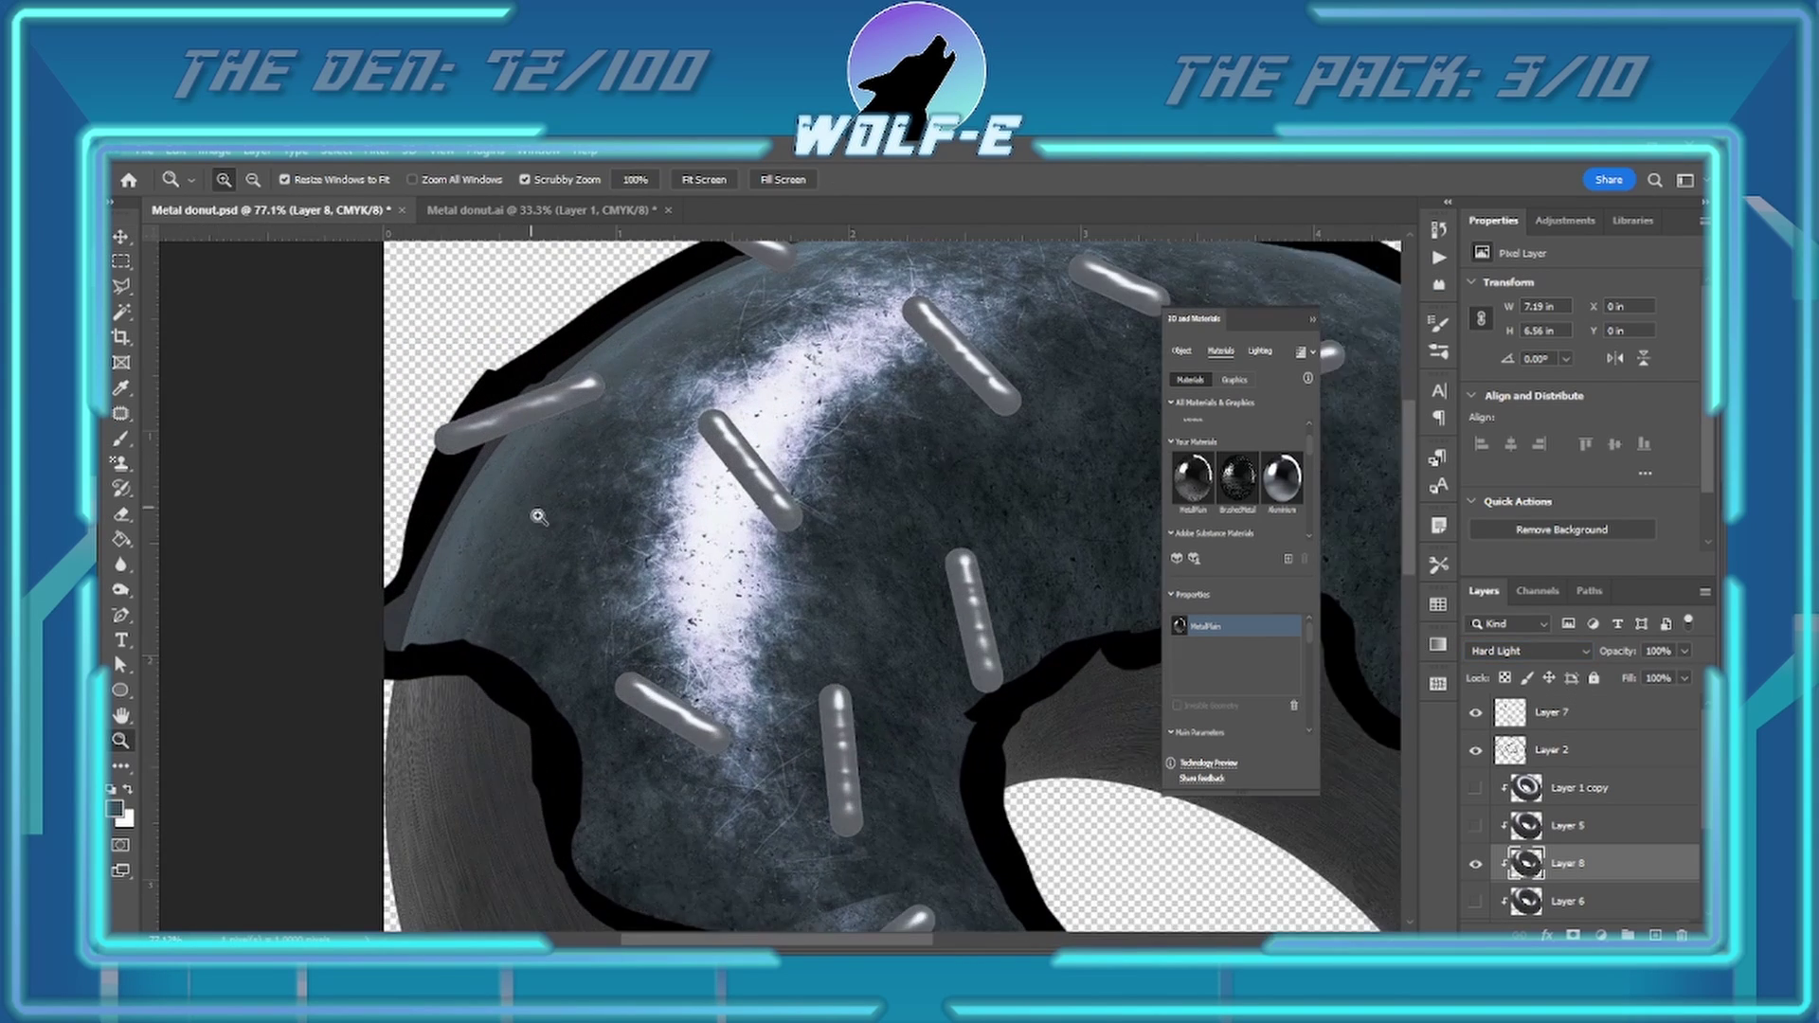
left_click_drag(538, 516, 517, 516)
key("j")
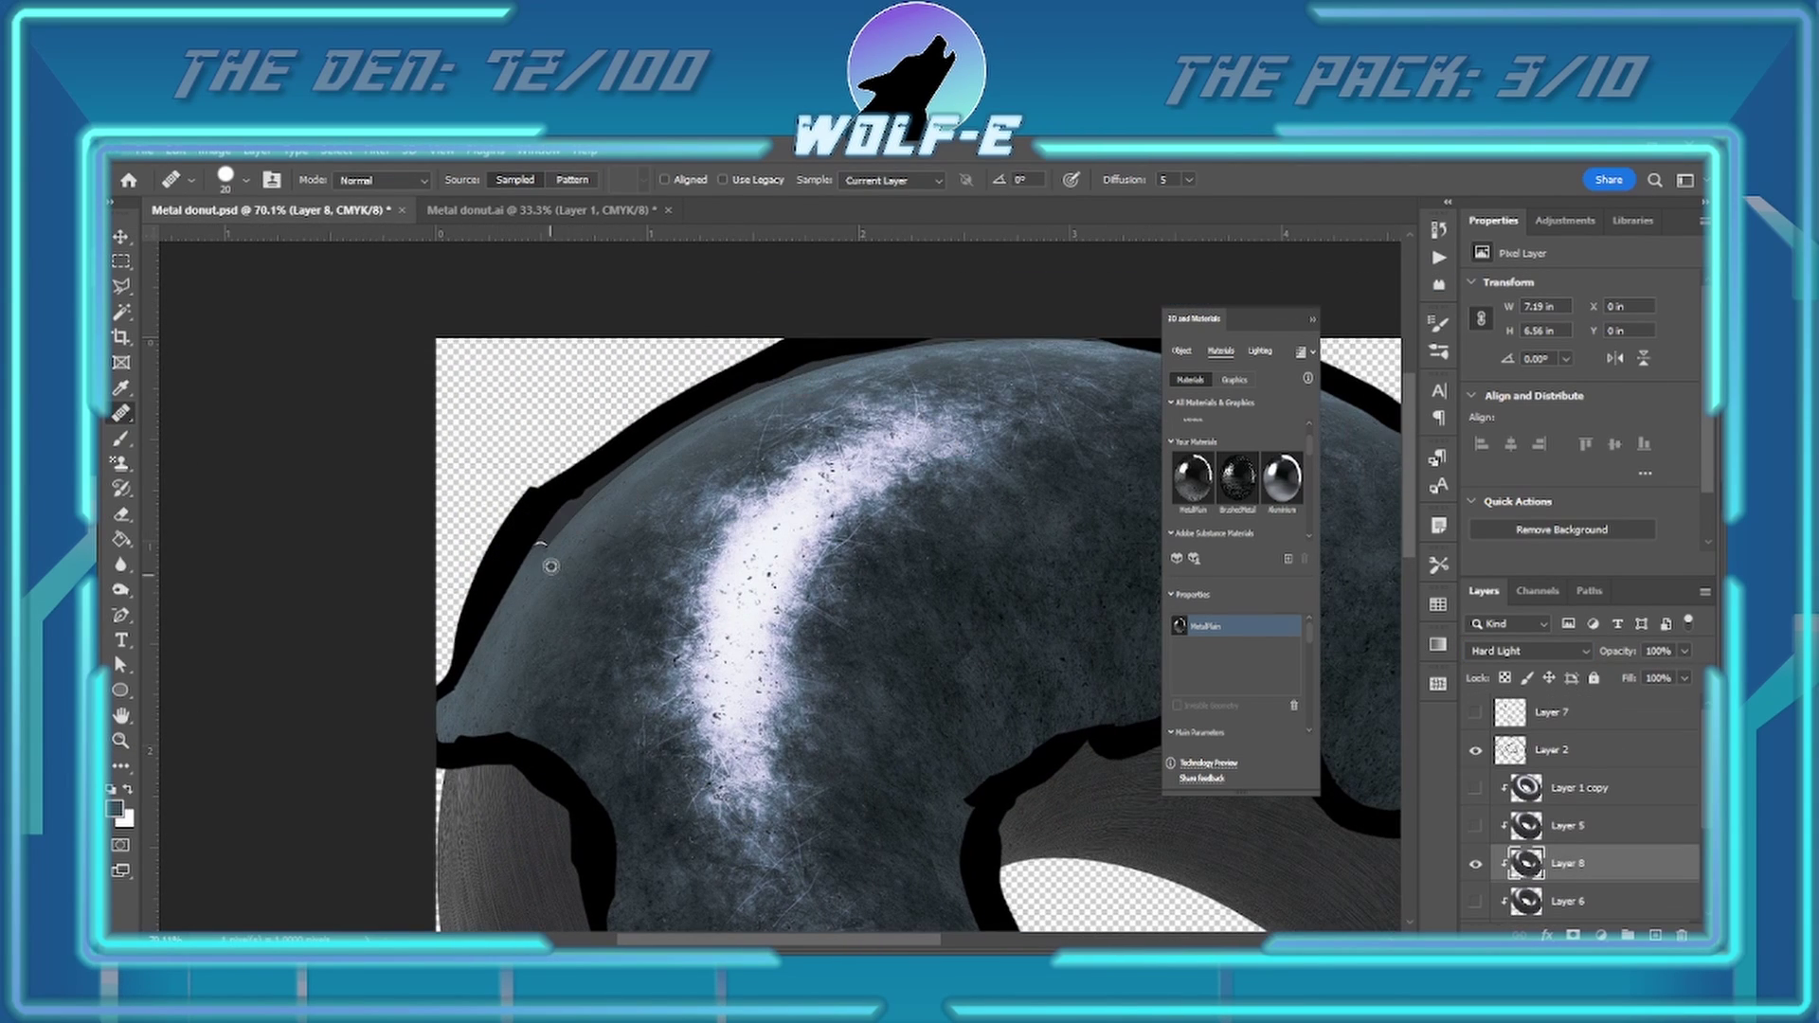
scroll(565, 552, "up", 3)
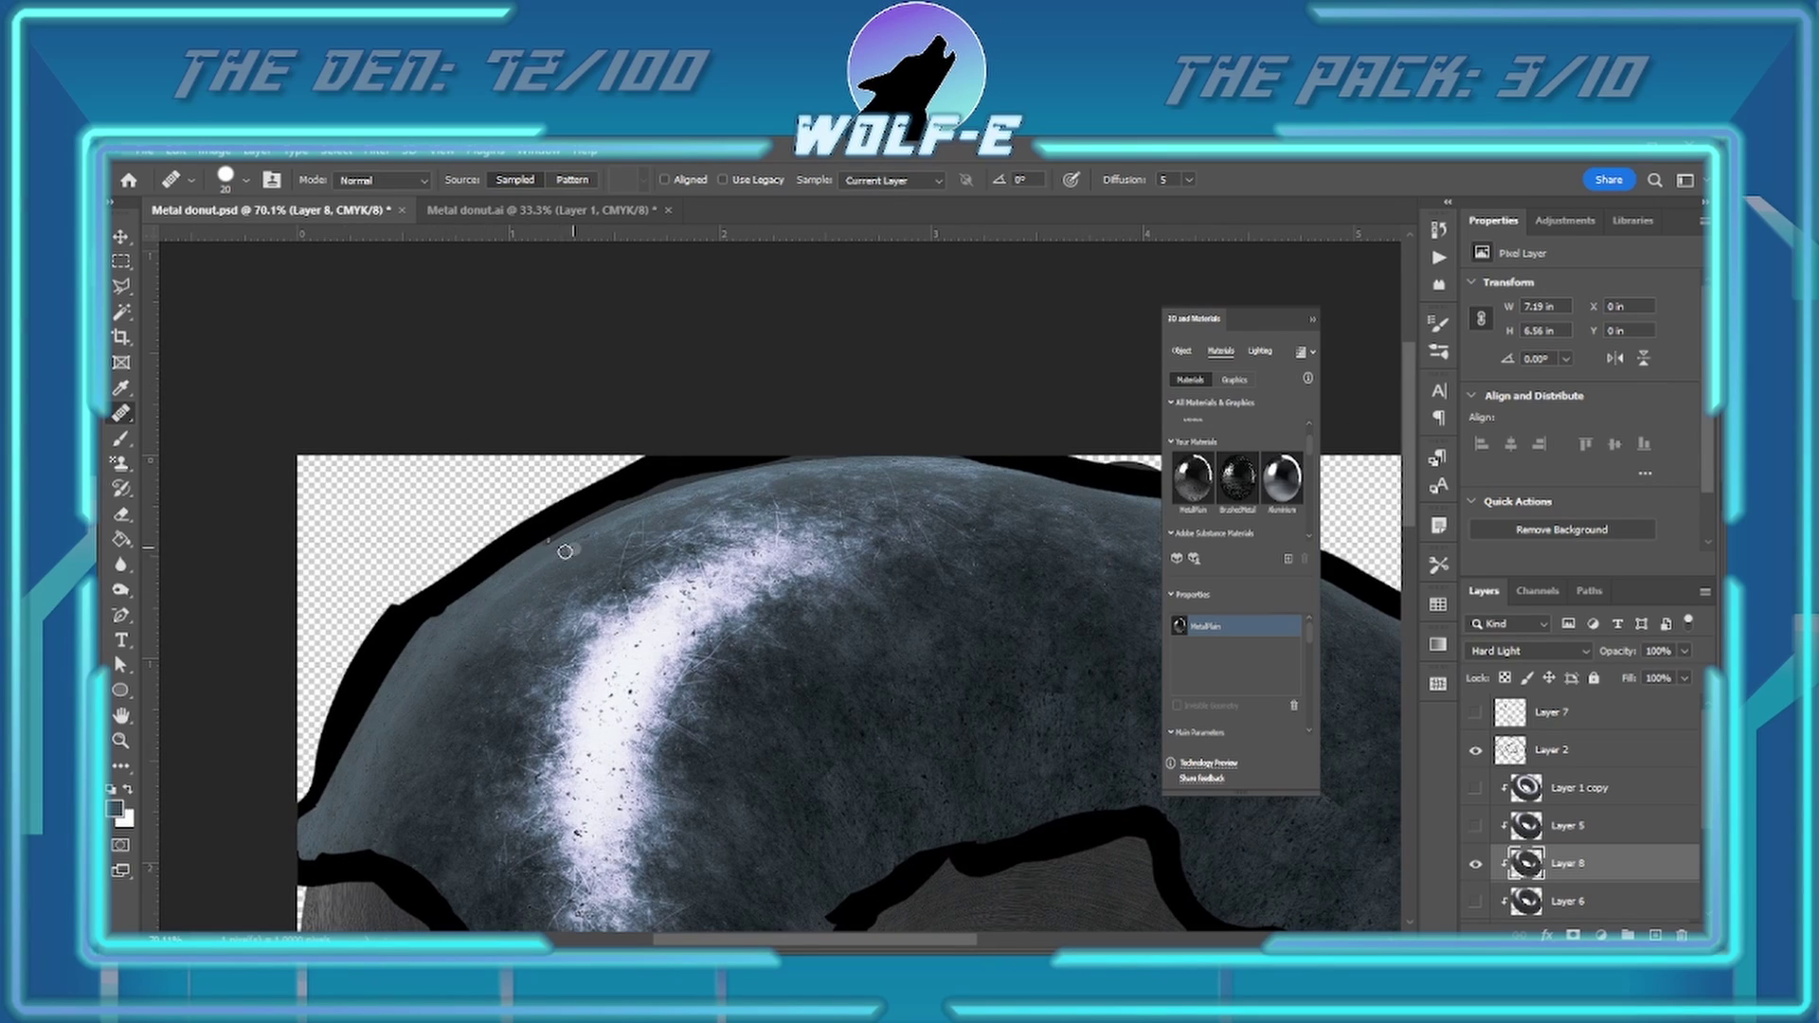
scroll(585, 521, "right", 10)
scroll(585, 521, "down", 5)
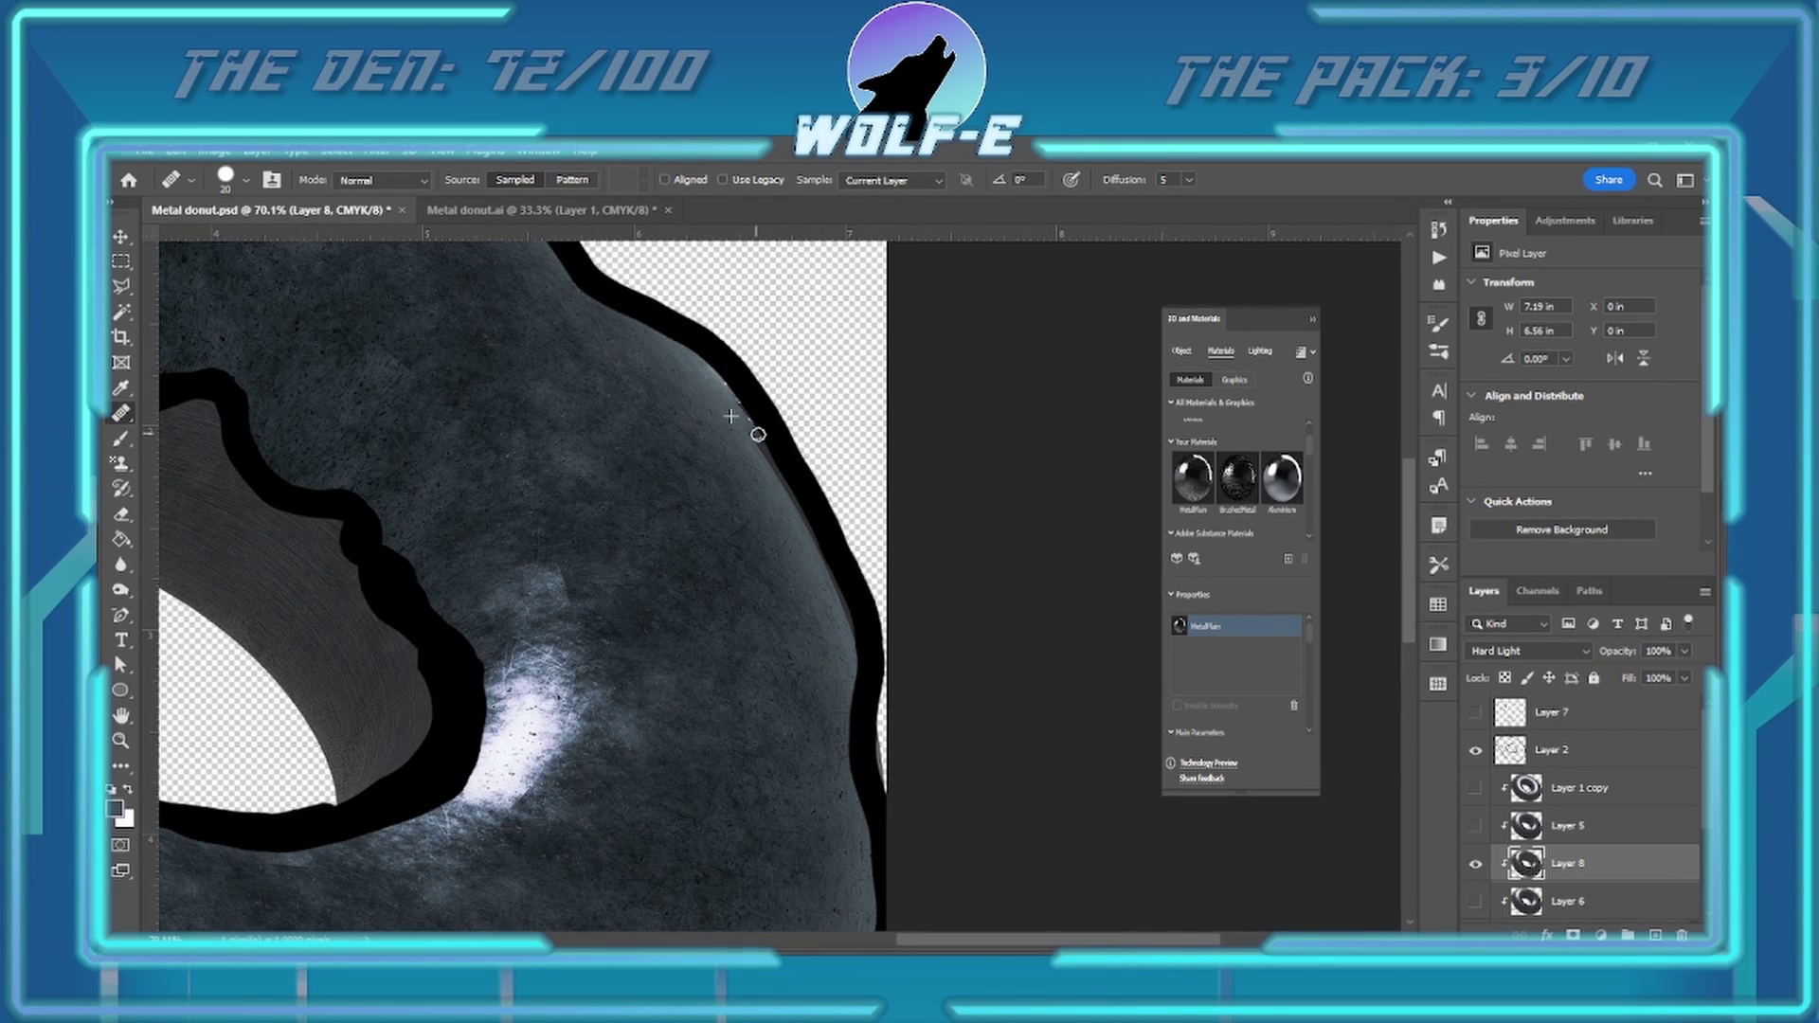
scroll(840, 649, "down", 3)
- Hide the Layer 2 outline and clean up the dark remnants along the icing's upper-left rim on Layer 8
scroll(382, 609, "up", 4)
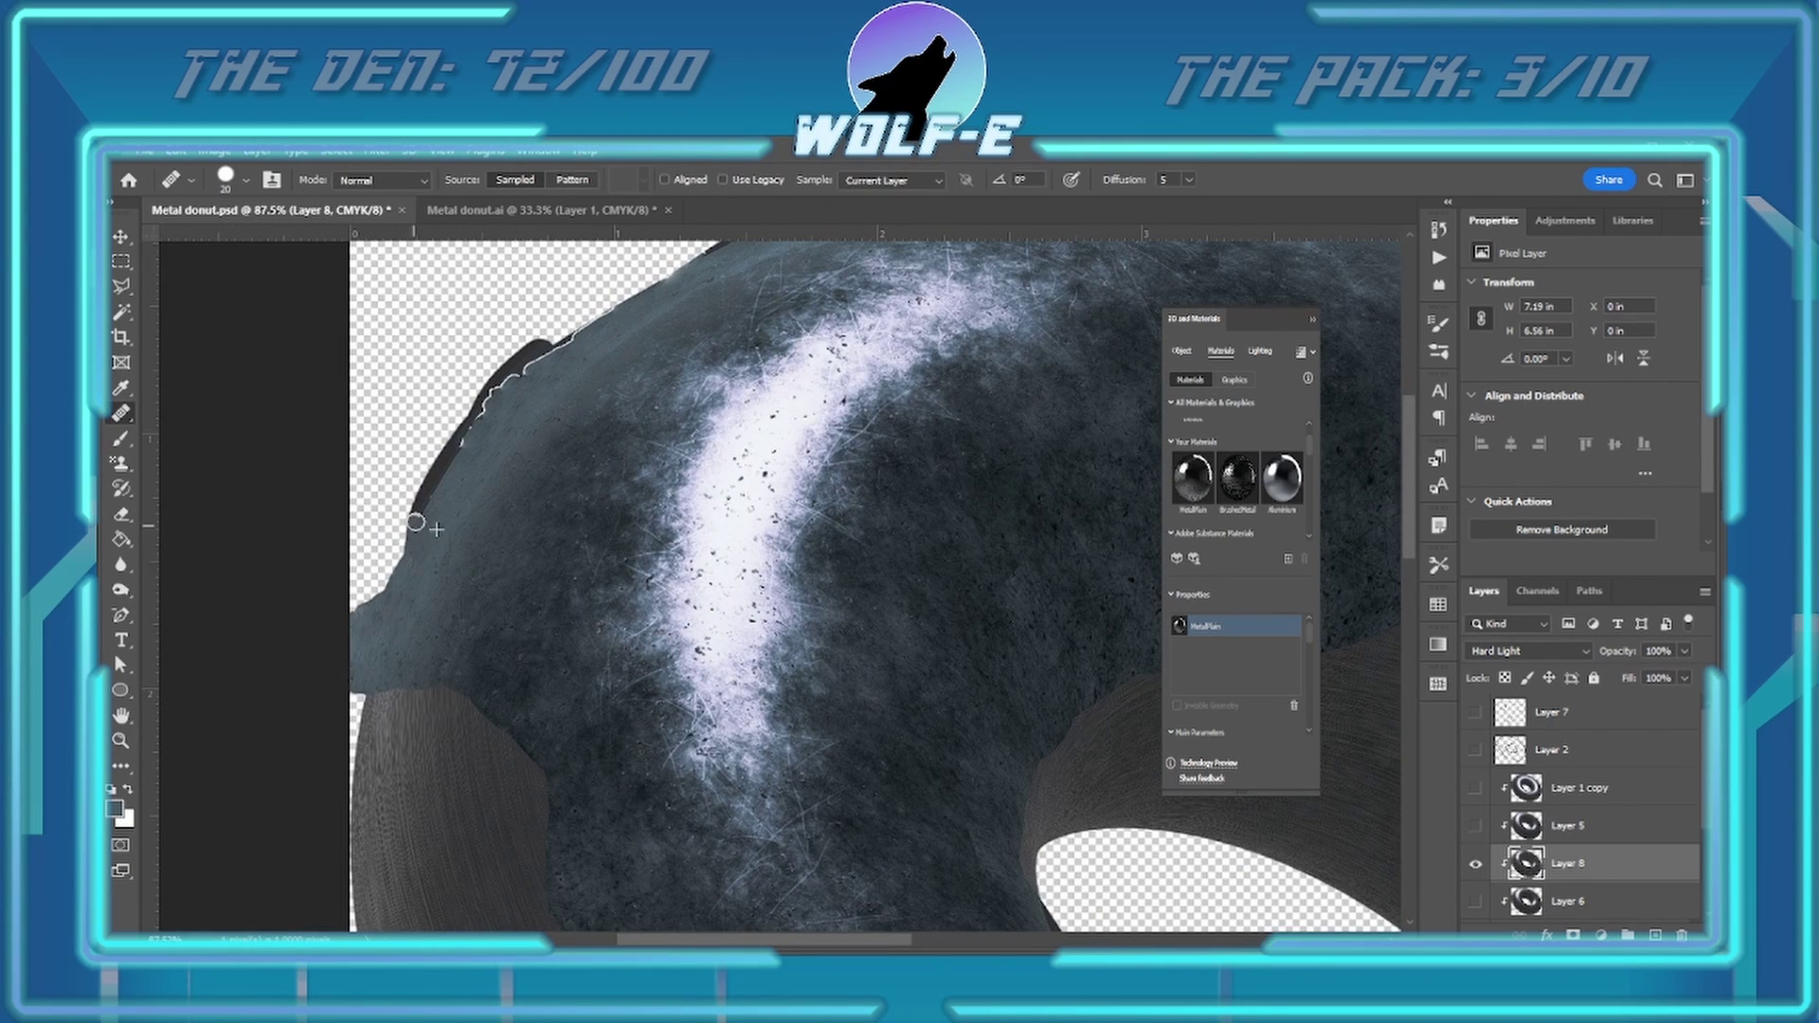
scroll(415, 522, "up", 1)
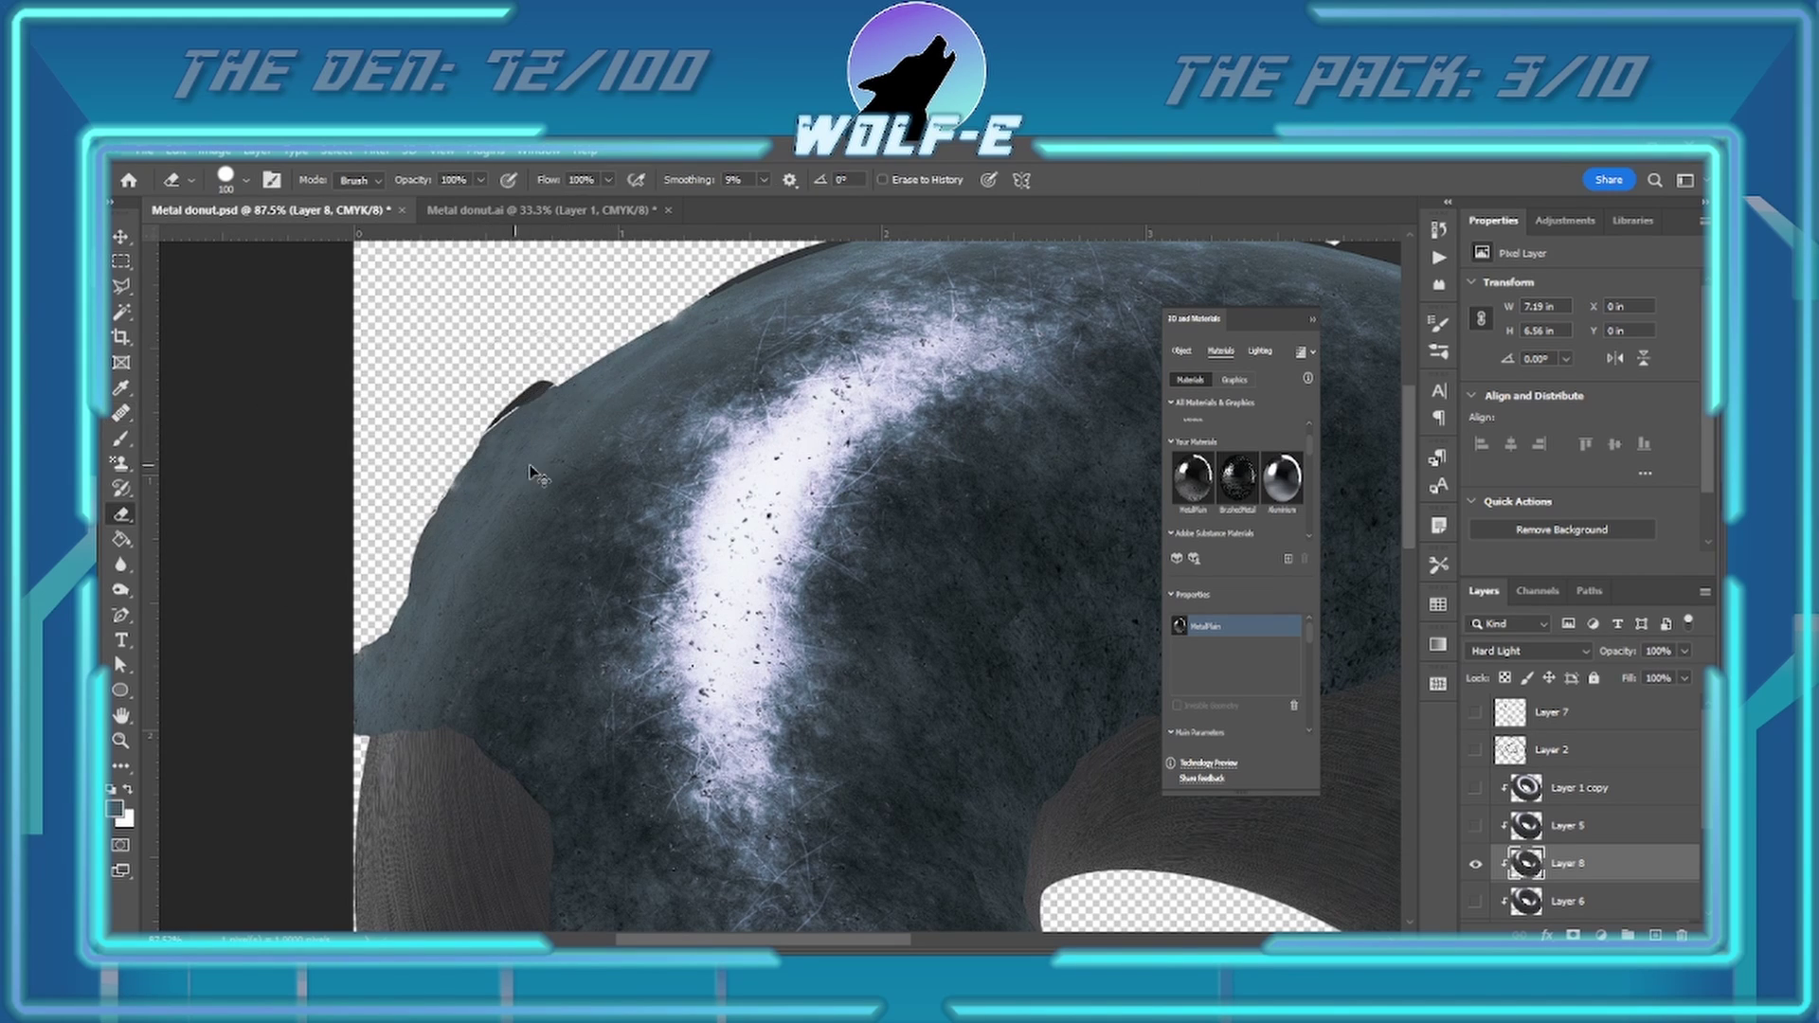
left_click_drag(498, 431, 562, 387)
scroll(562, 387, "up", 4)
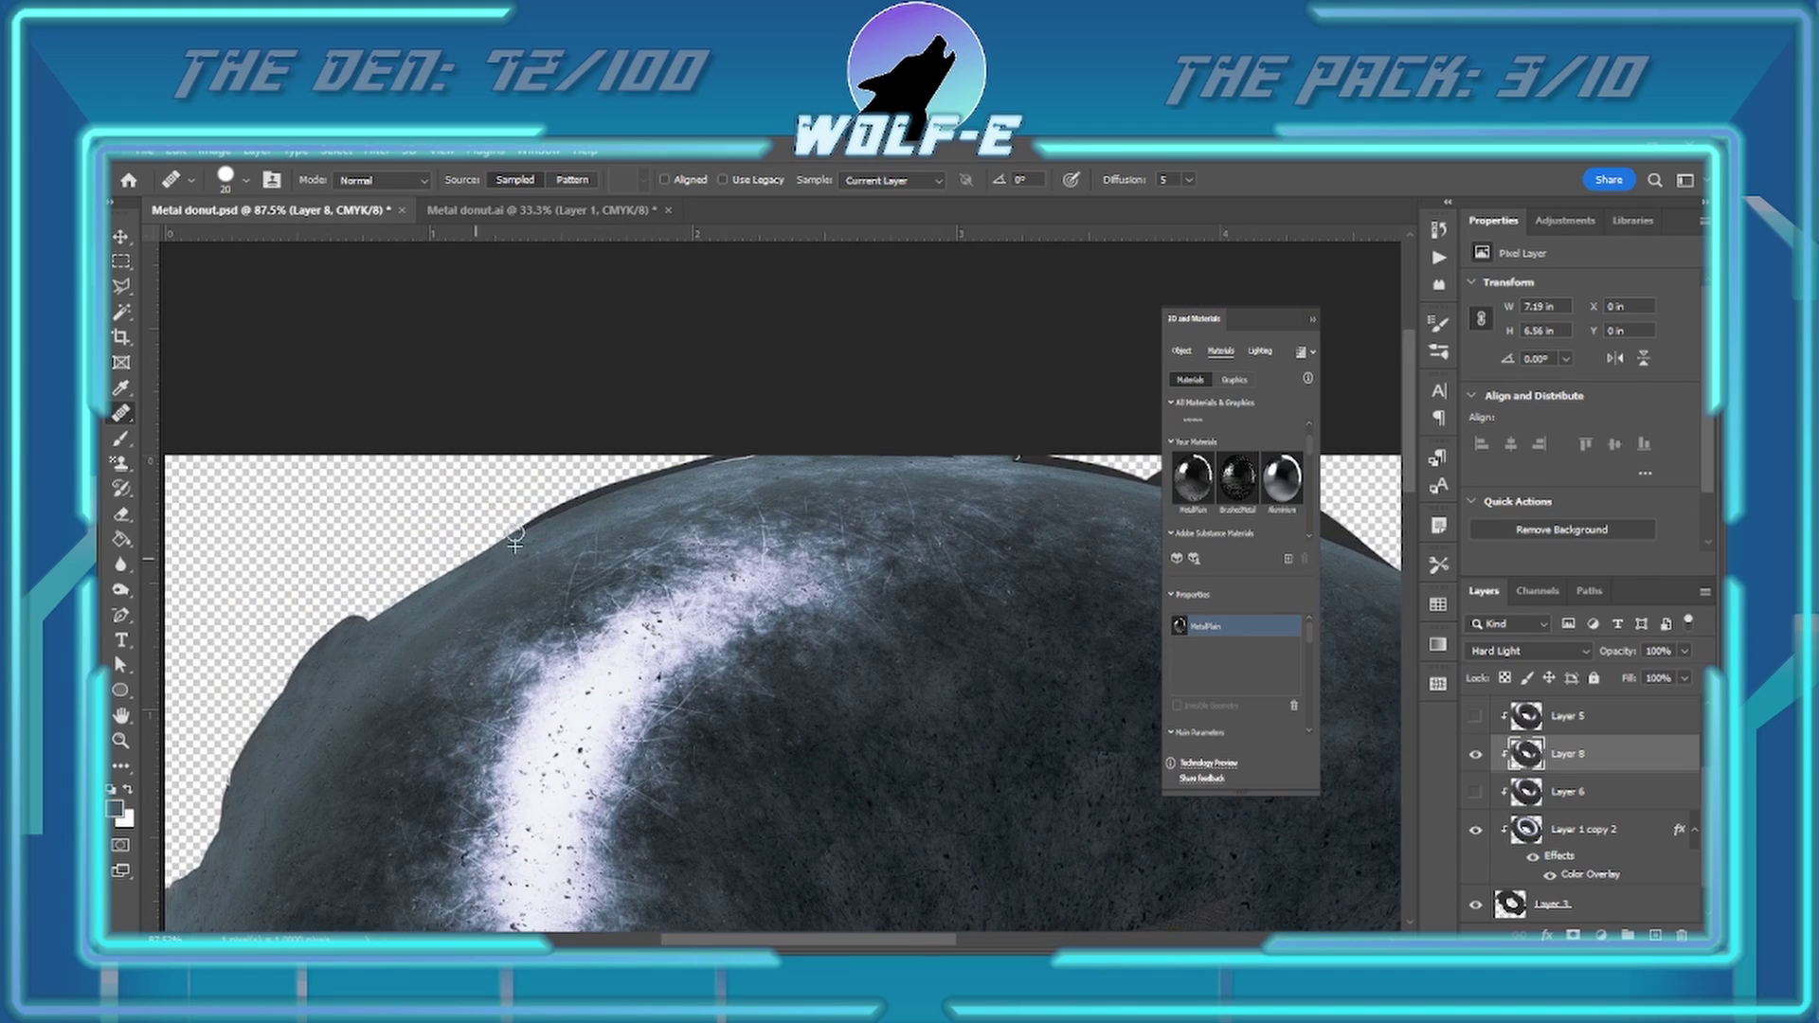
- Select Layer 3 and retouch the leftover dark fragments along the icing's upper-right rim using the Brush with a sampled colour
scroll(562, 387, "right", 6)
key("e")
key("alt+[")
key("alt+[")
key("alt+[")
scroll(1106, 542, "down", 3)
key("b")
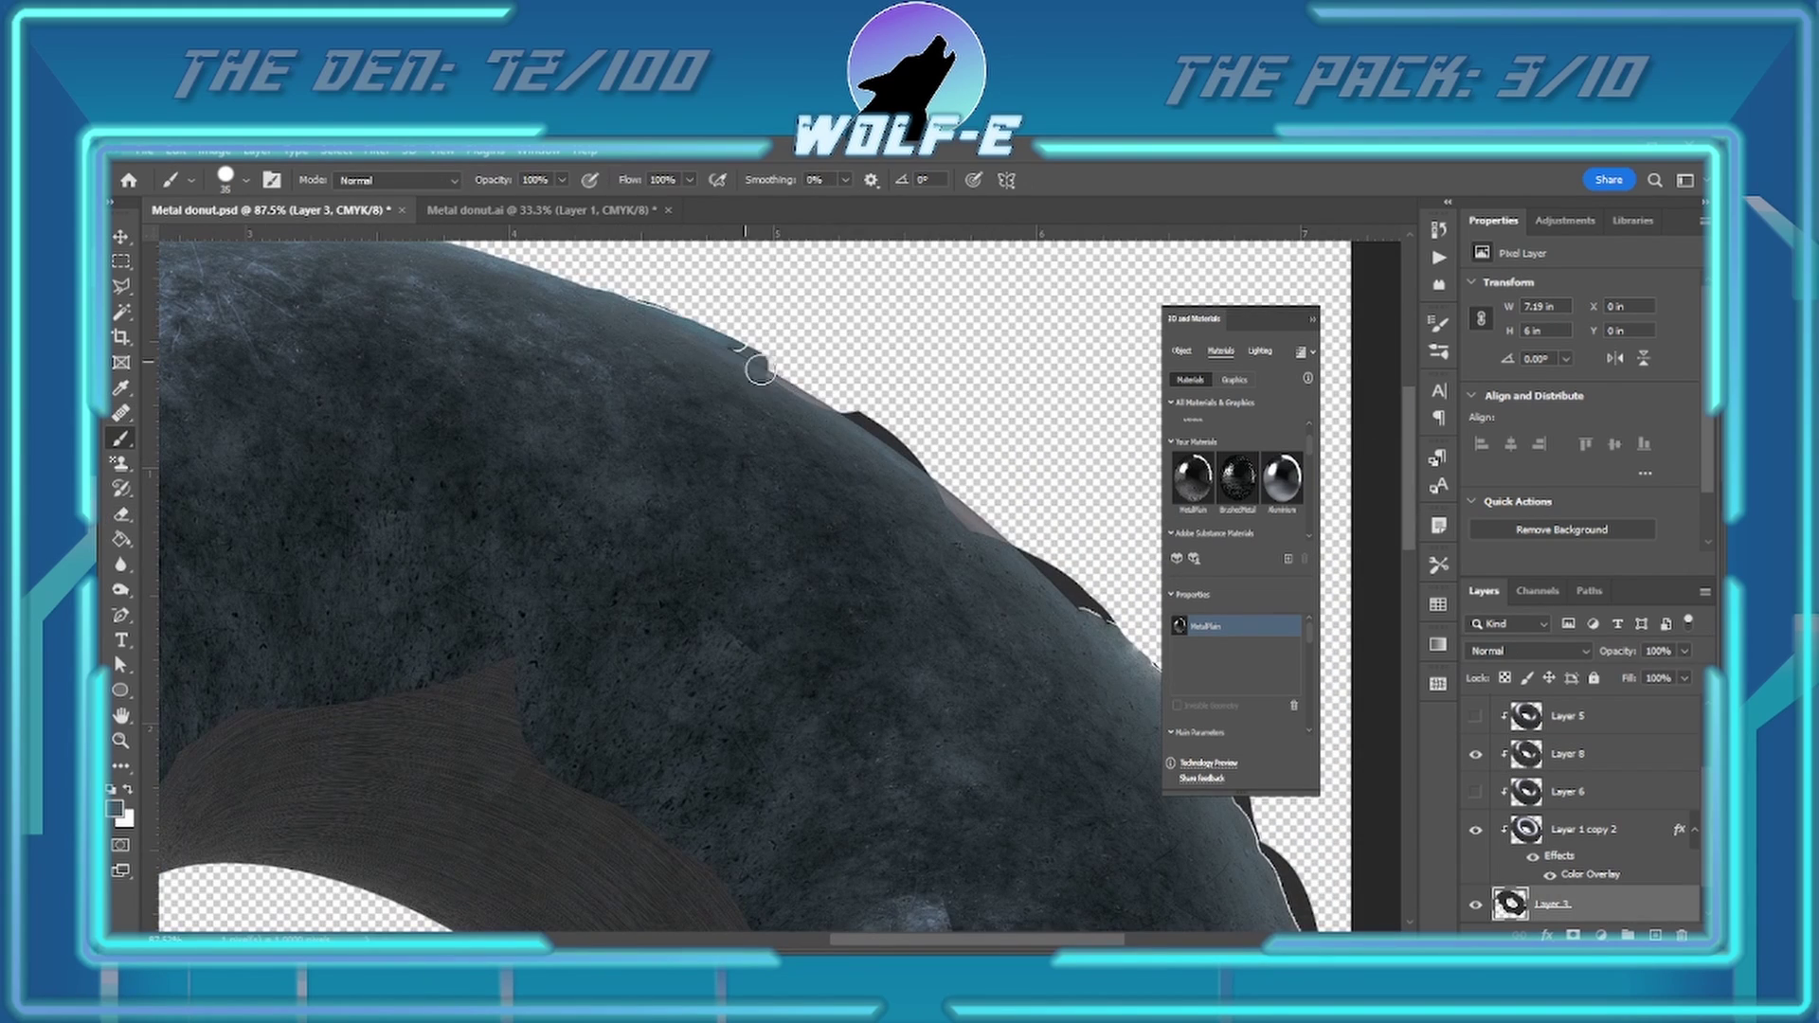
scroll(751, 365, "right", 5)
left_click(901, 568, "alt")
scroll(782, 318, "down", 5)
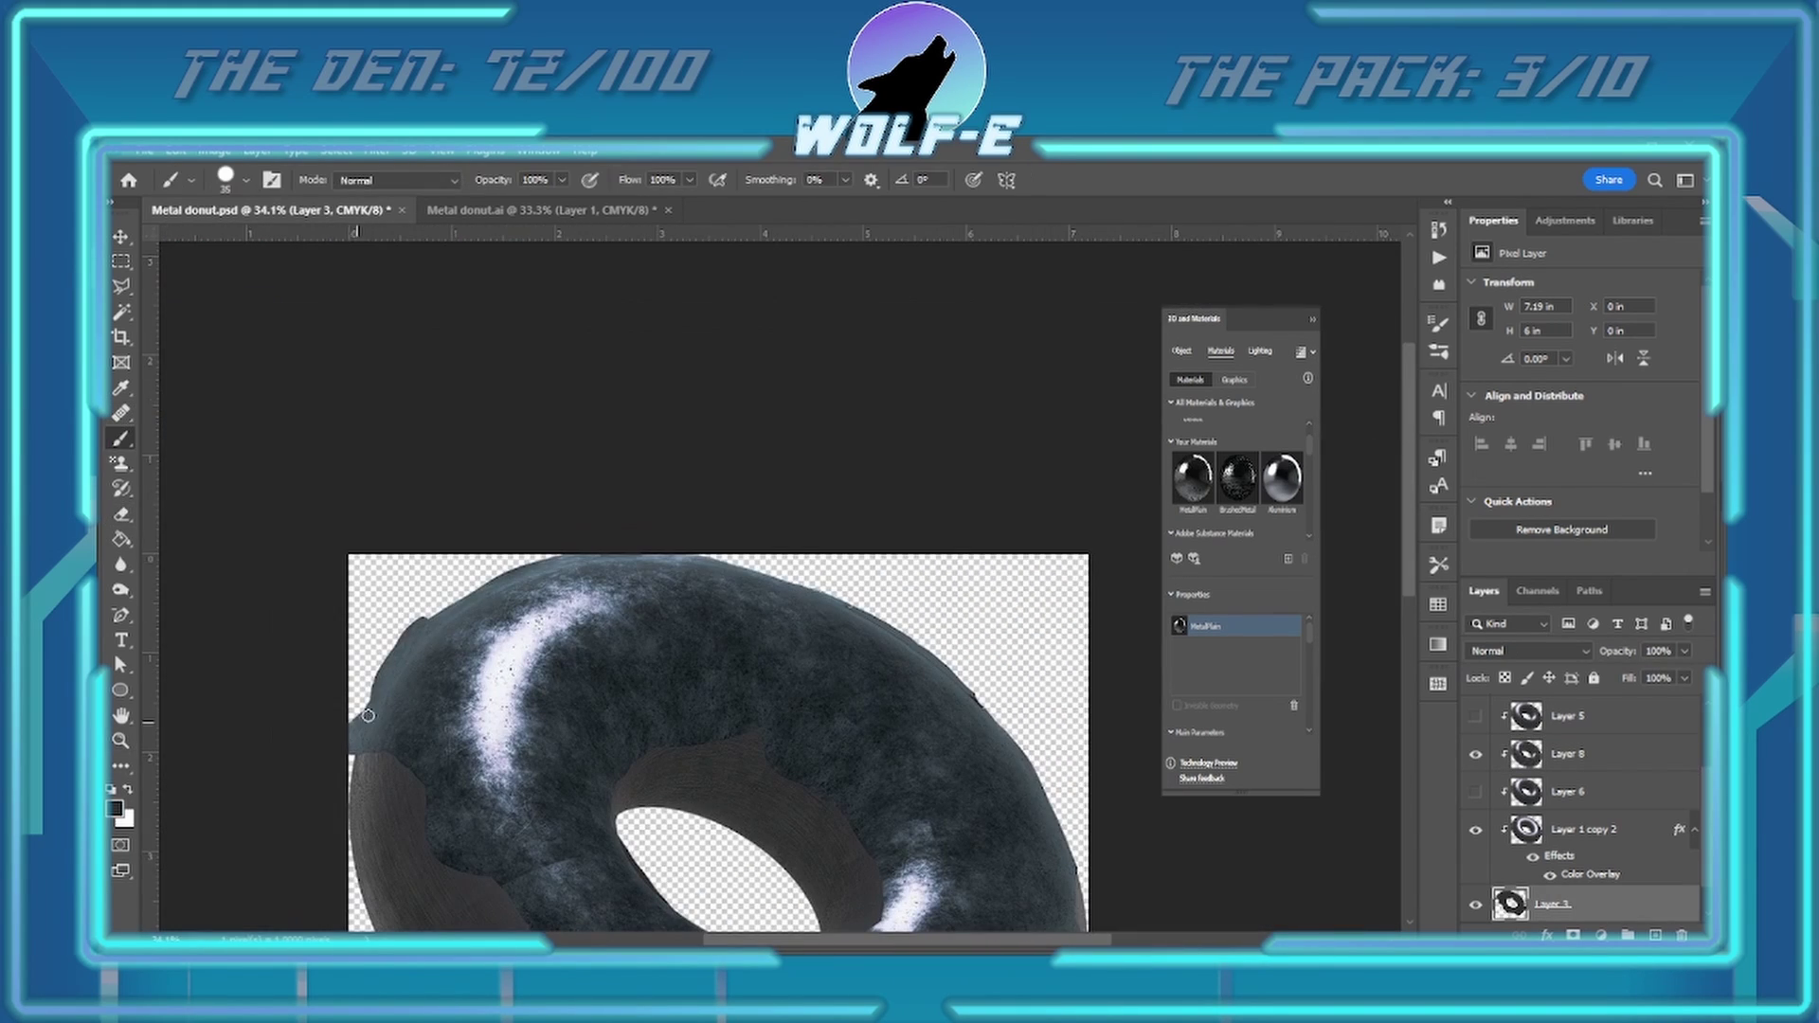
- Touch up the icing base on Layer 3 along the outer rim and the hole's edge with the Eraser and Brush
scroll(812, 587, "down", 3)
scroll(500, 597, "up", 2)
key("e")
scroll(349, 515, "down", 3)
scroll(348, 516, "right", 3)
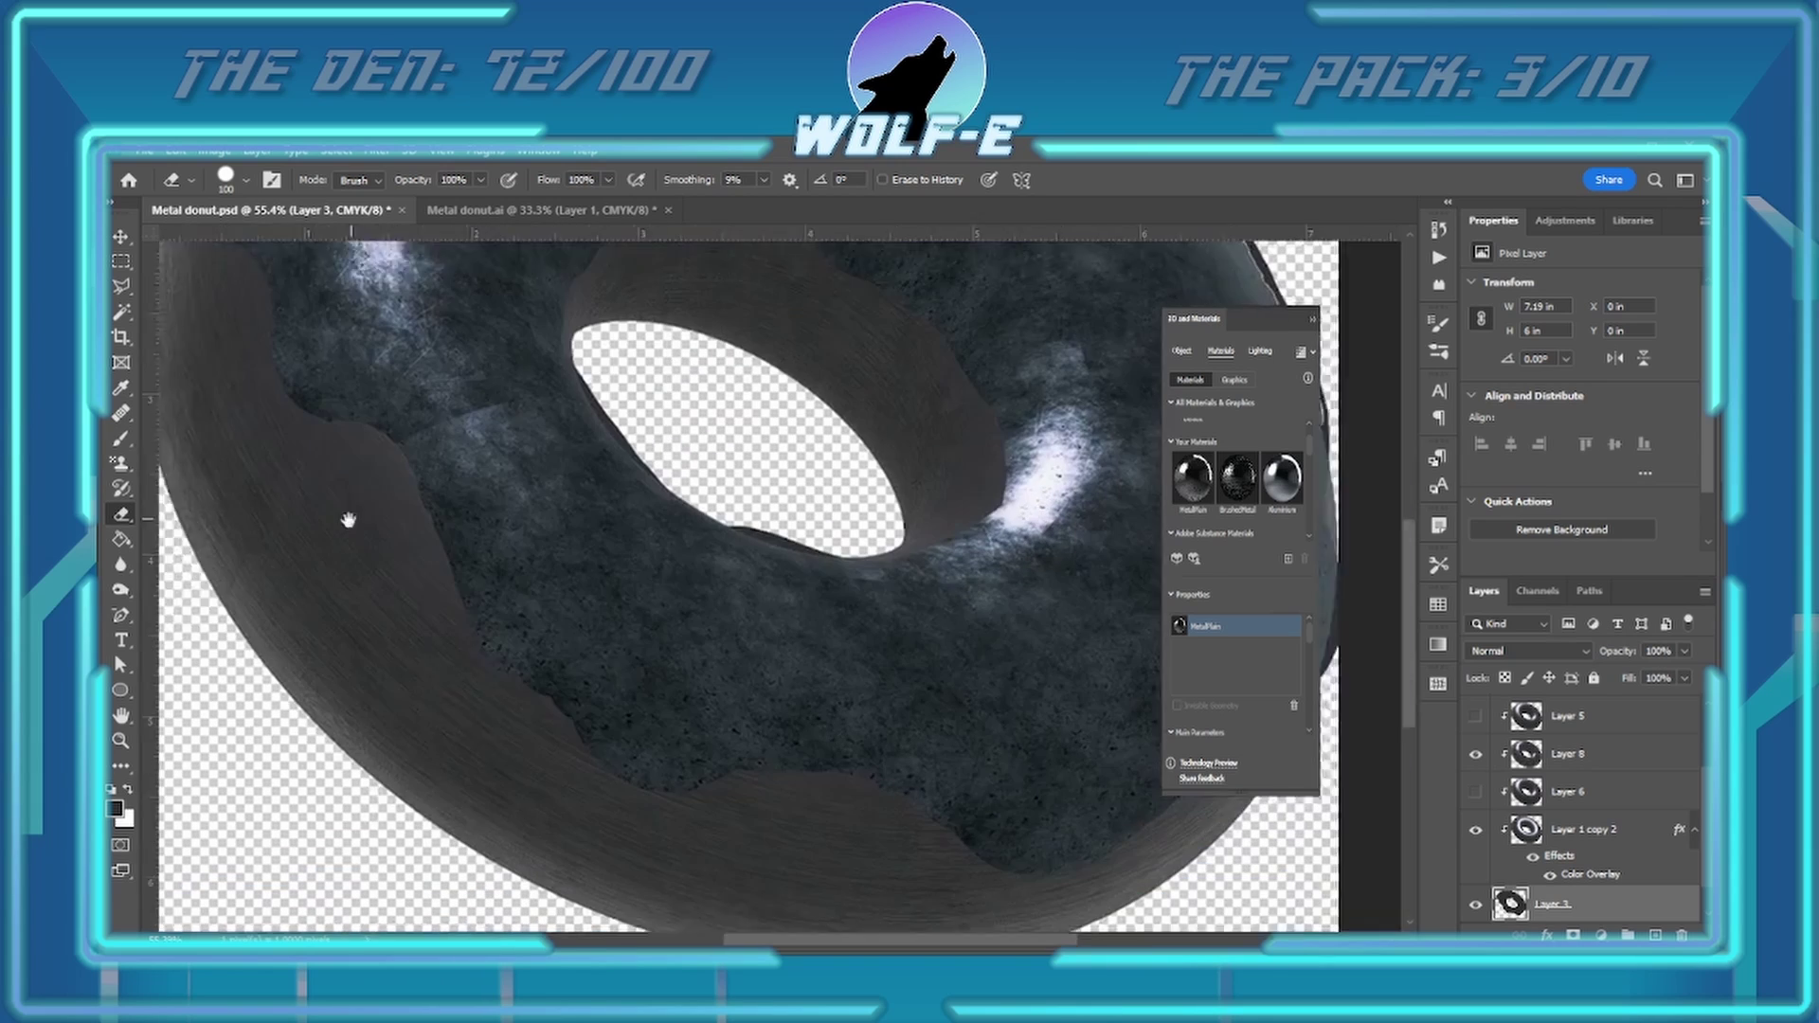
scroll(889, 698, "up", 3)
key("b")
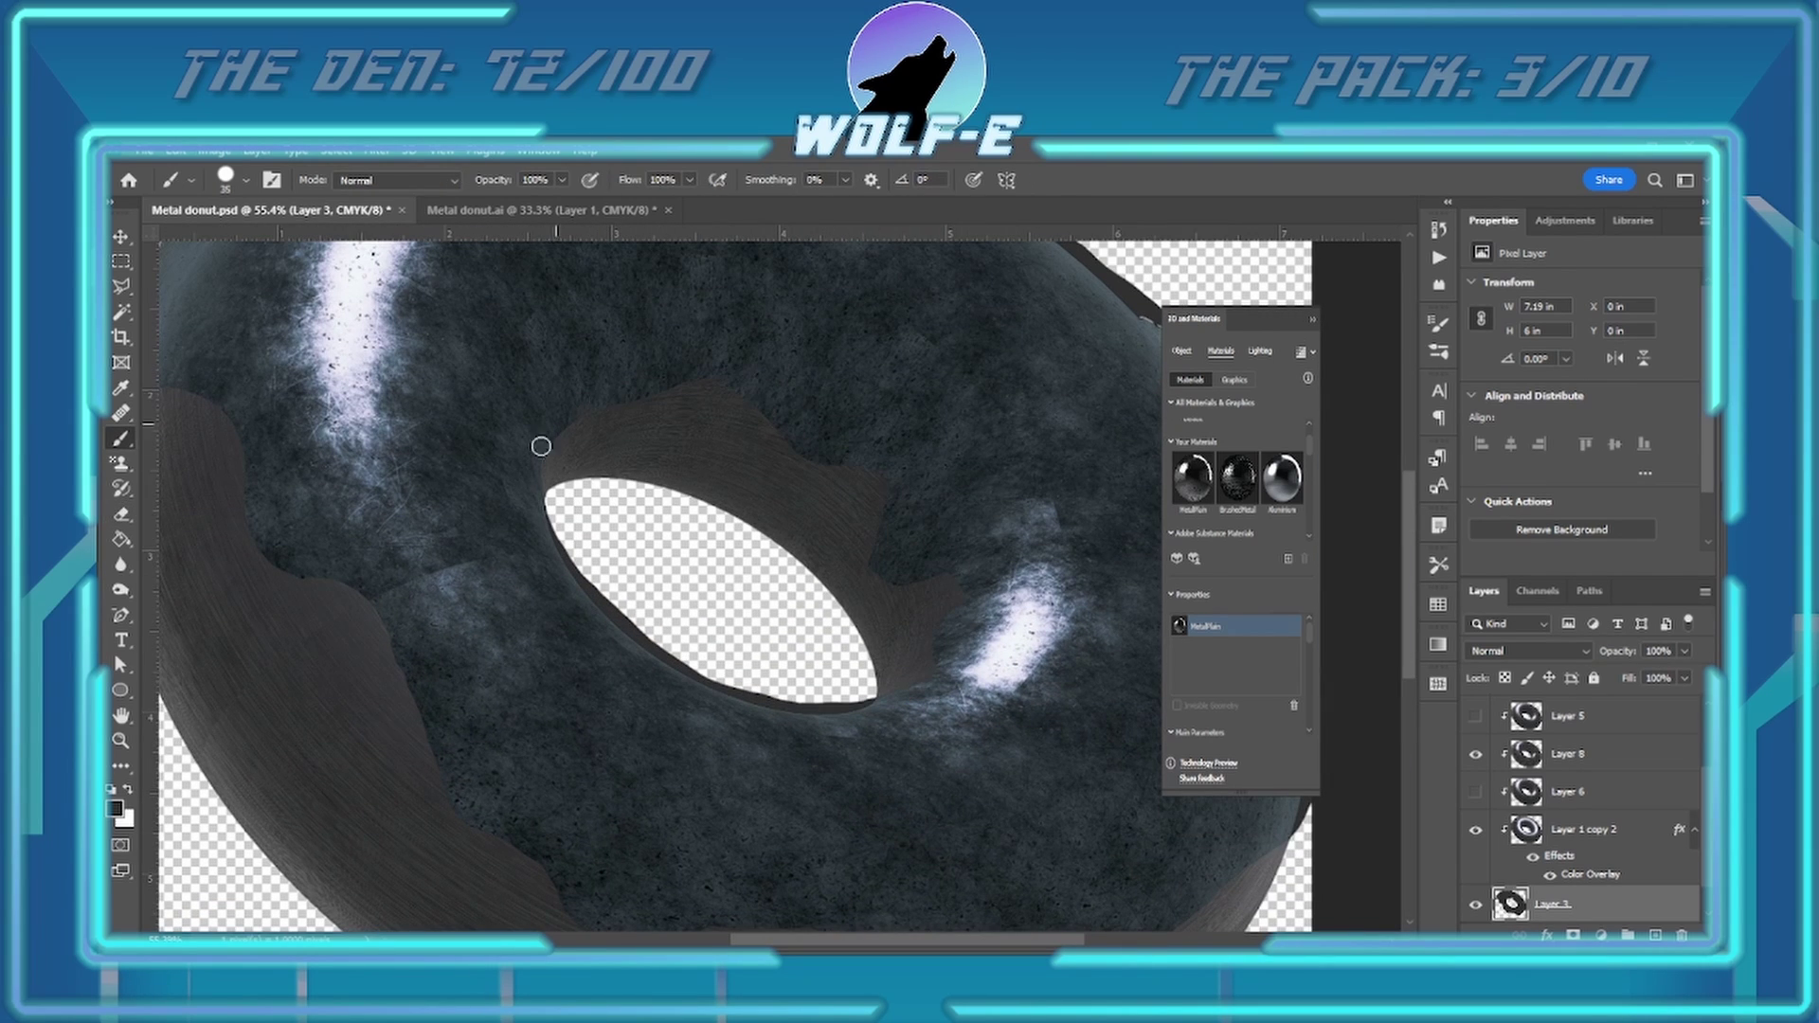
scroll(541, 445, "up", 2)
scroll(721, 556, "down", 4)
scroll(841, 417, "left", 4)
scroll(841, 417, "up", 3)
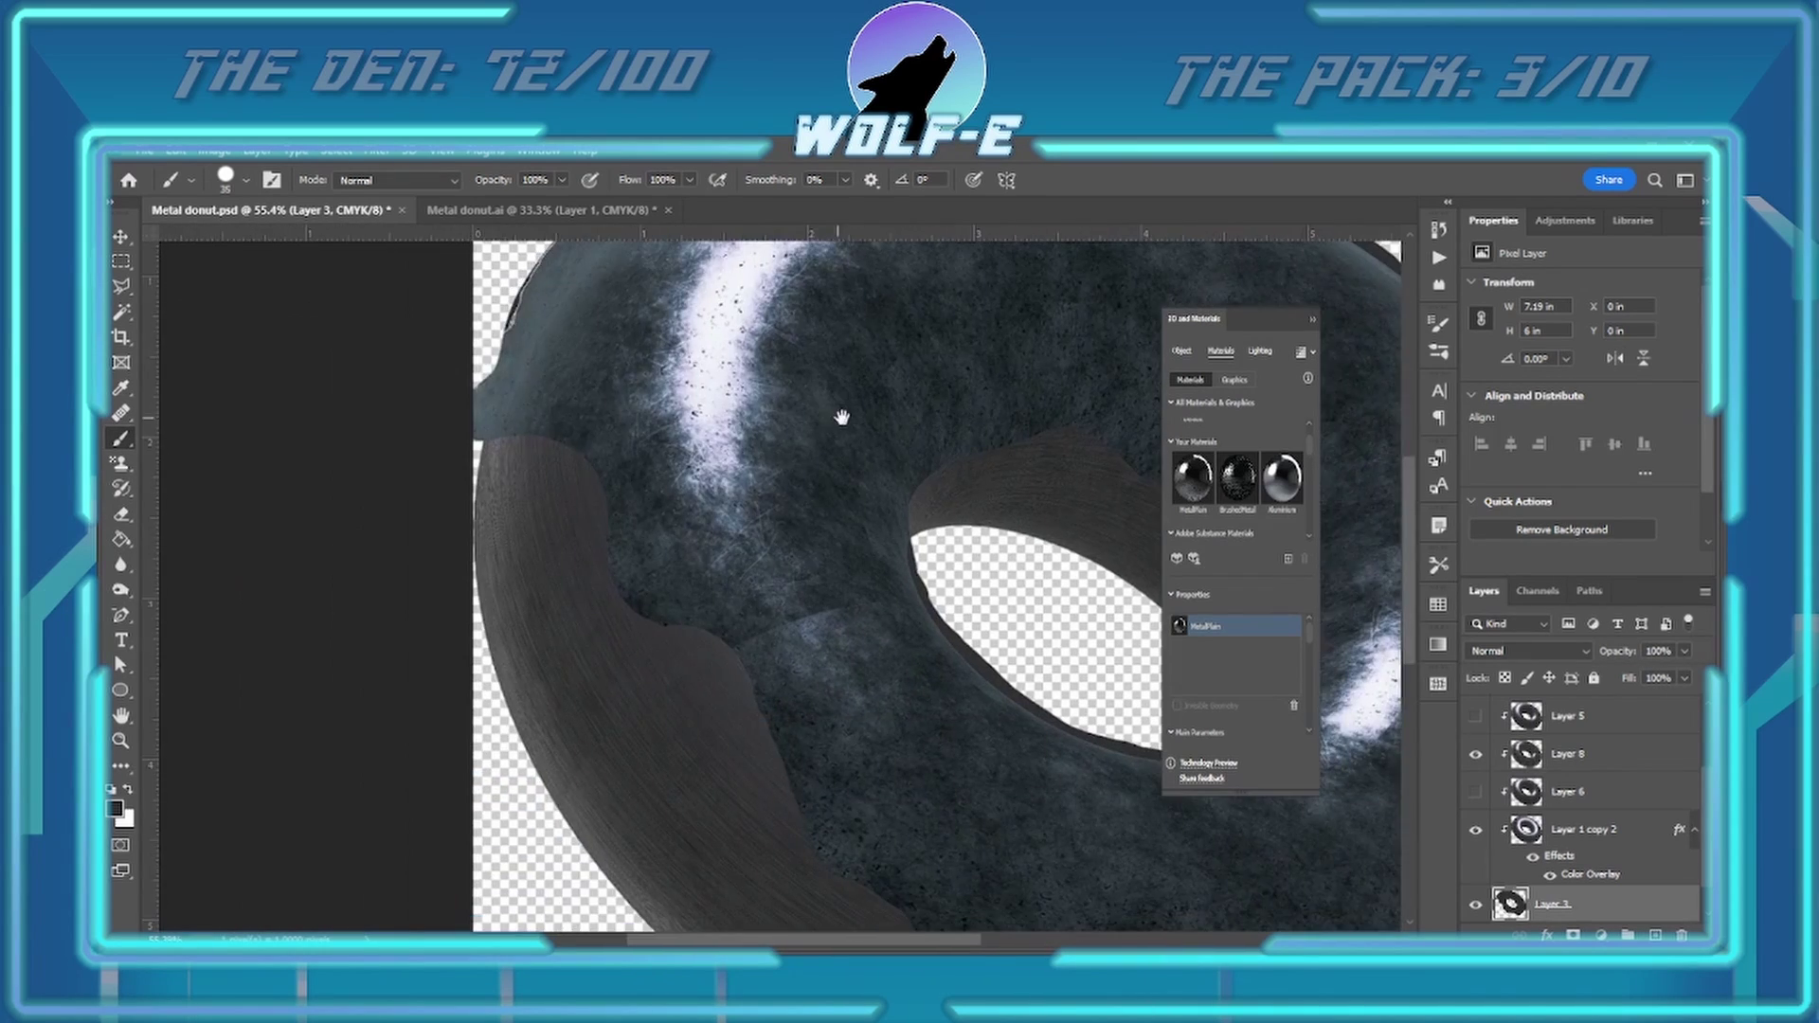
scroll(842, 417, "up", 3)
scroll(841, 417, "left", 4)
- Select Layer 8 and heal the dark gaps along the icing's upper-left rim with the Healing Brush
left_click(994, 713, "ctrl")
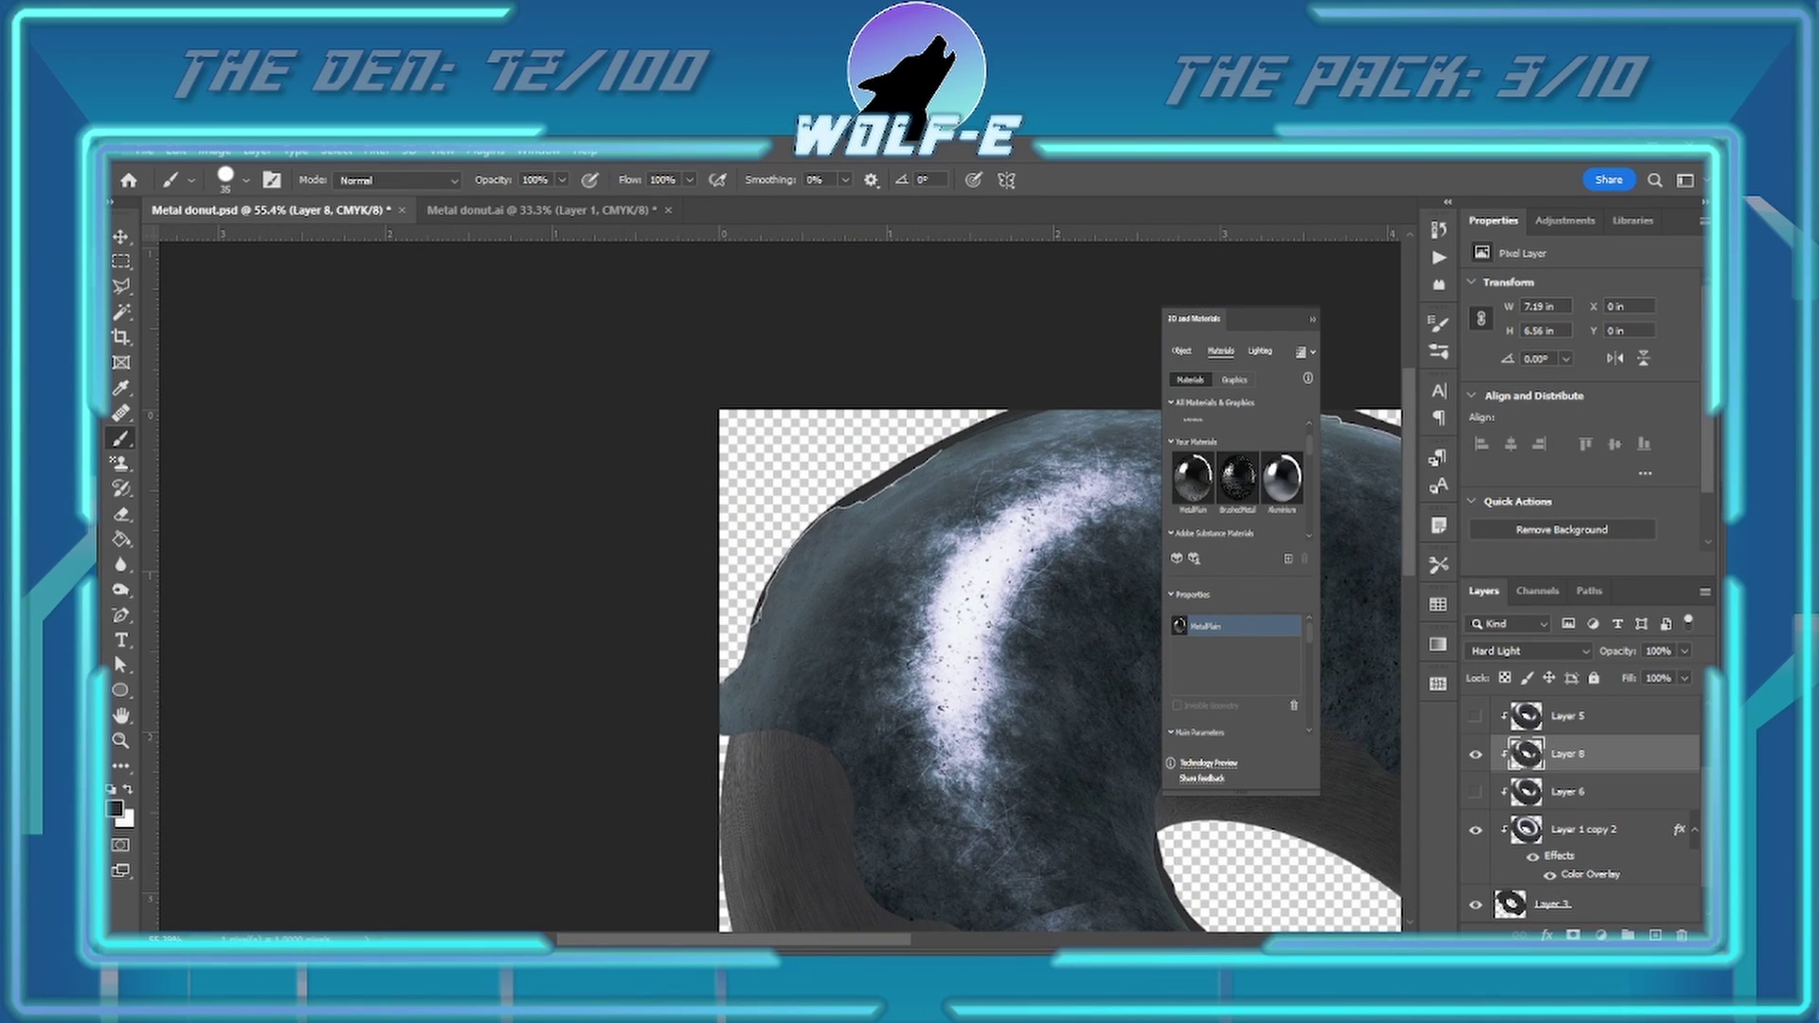
scroll(962, 589, "up", 3)
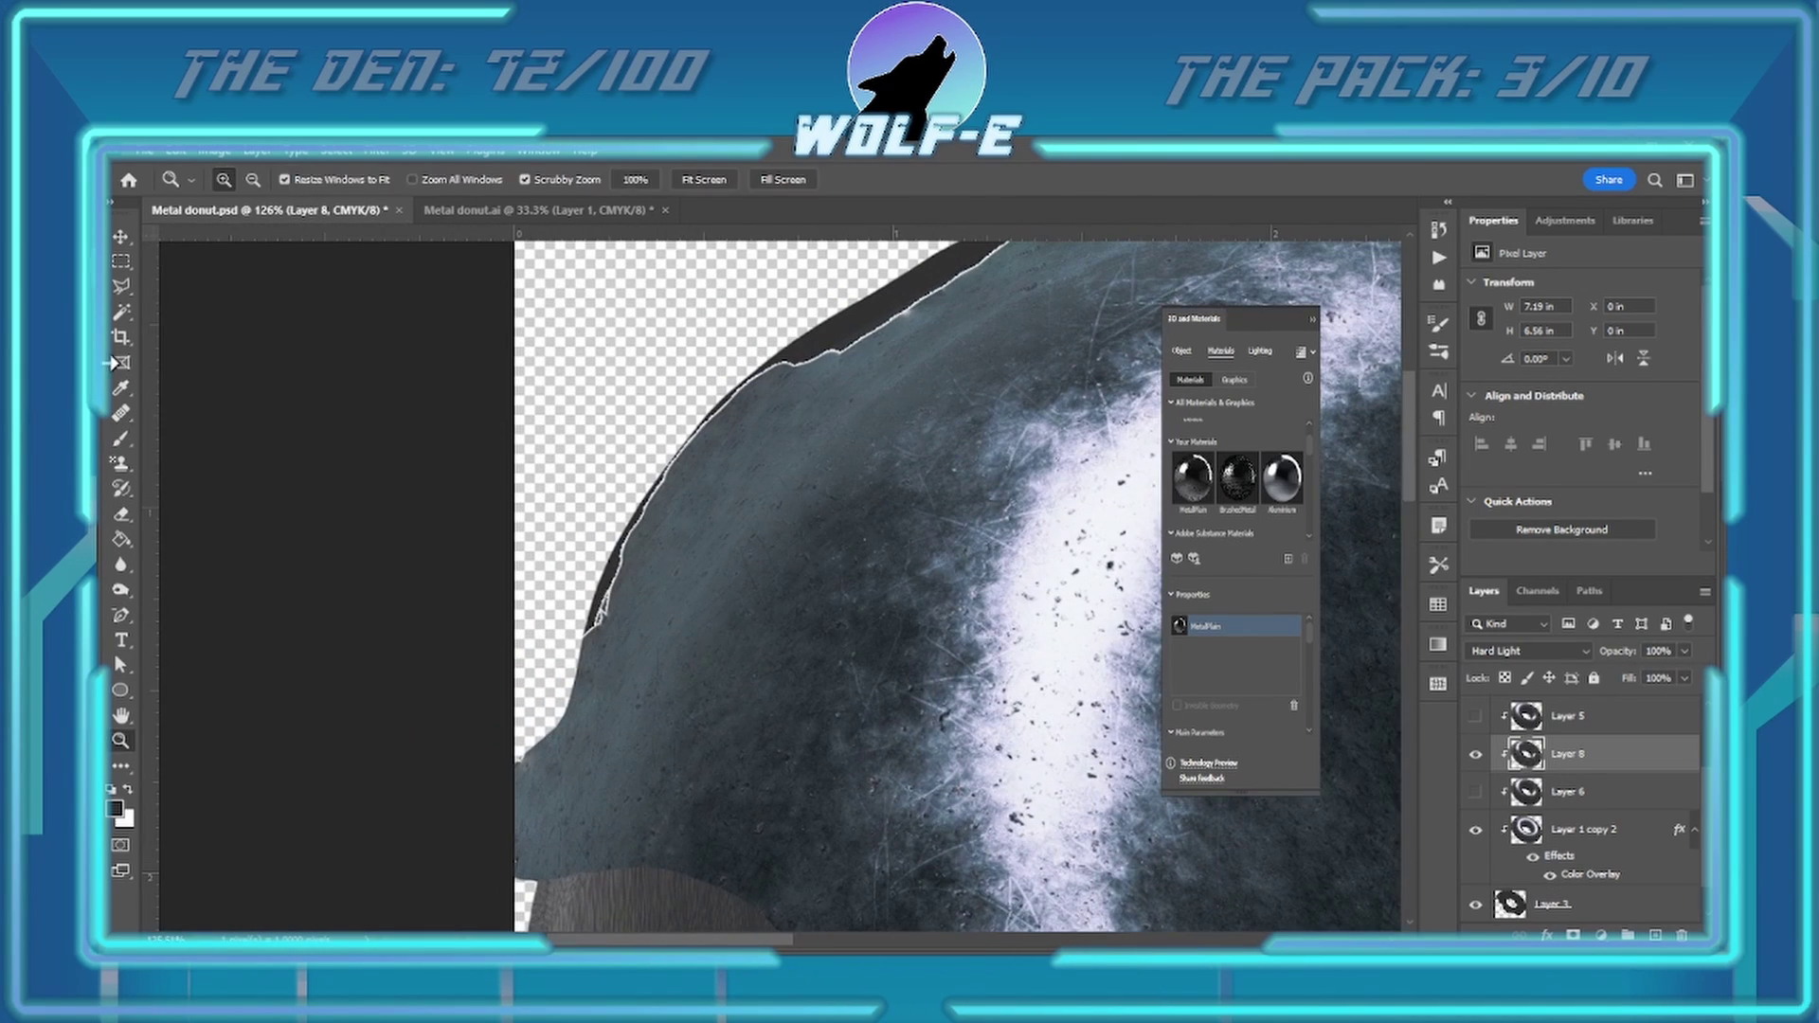
key("j")
scroll(800, 357, "up", 2)
scroll(658, 621, "up", 1)
scroll(659, 621, "right", 2)
left_click_drag(654, 554, 689, 569)
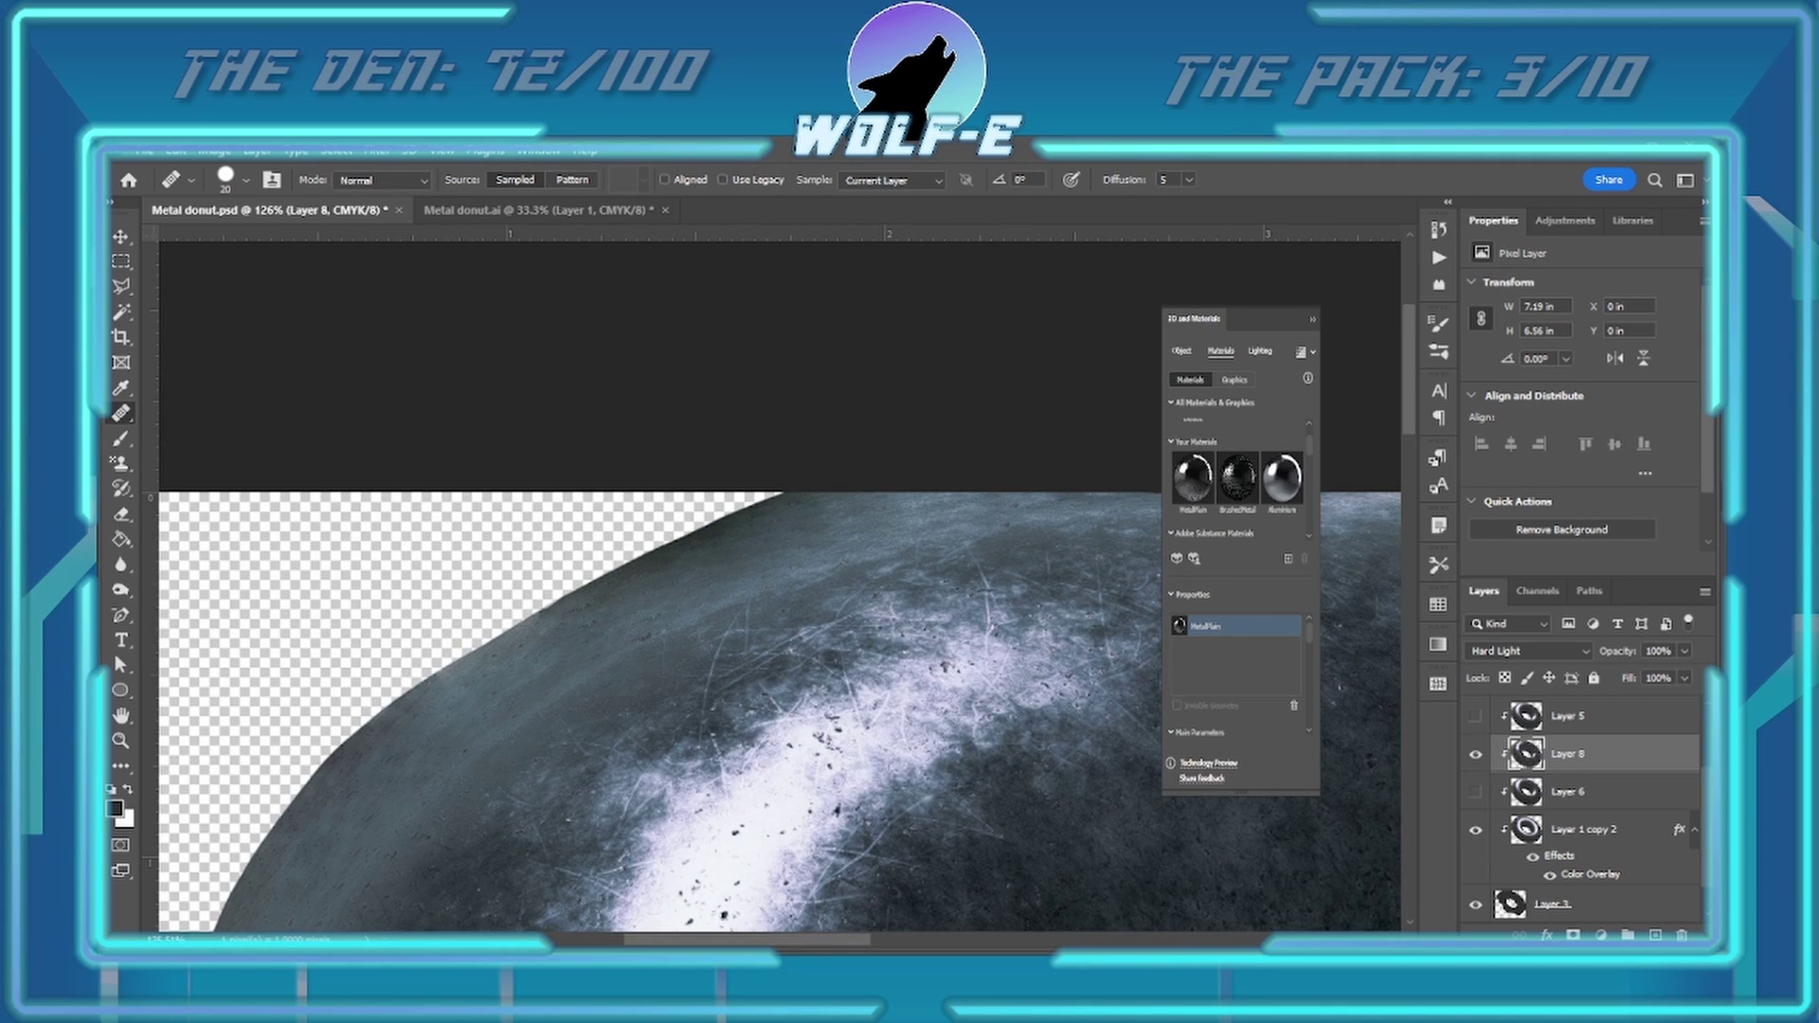
- Heal the dark band along the icing's top and upper-right rim on Layer 8 with scratched metal texture
scroll(663, 568, "right", 5)
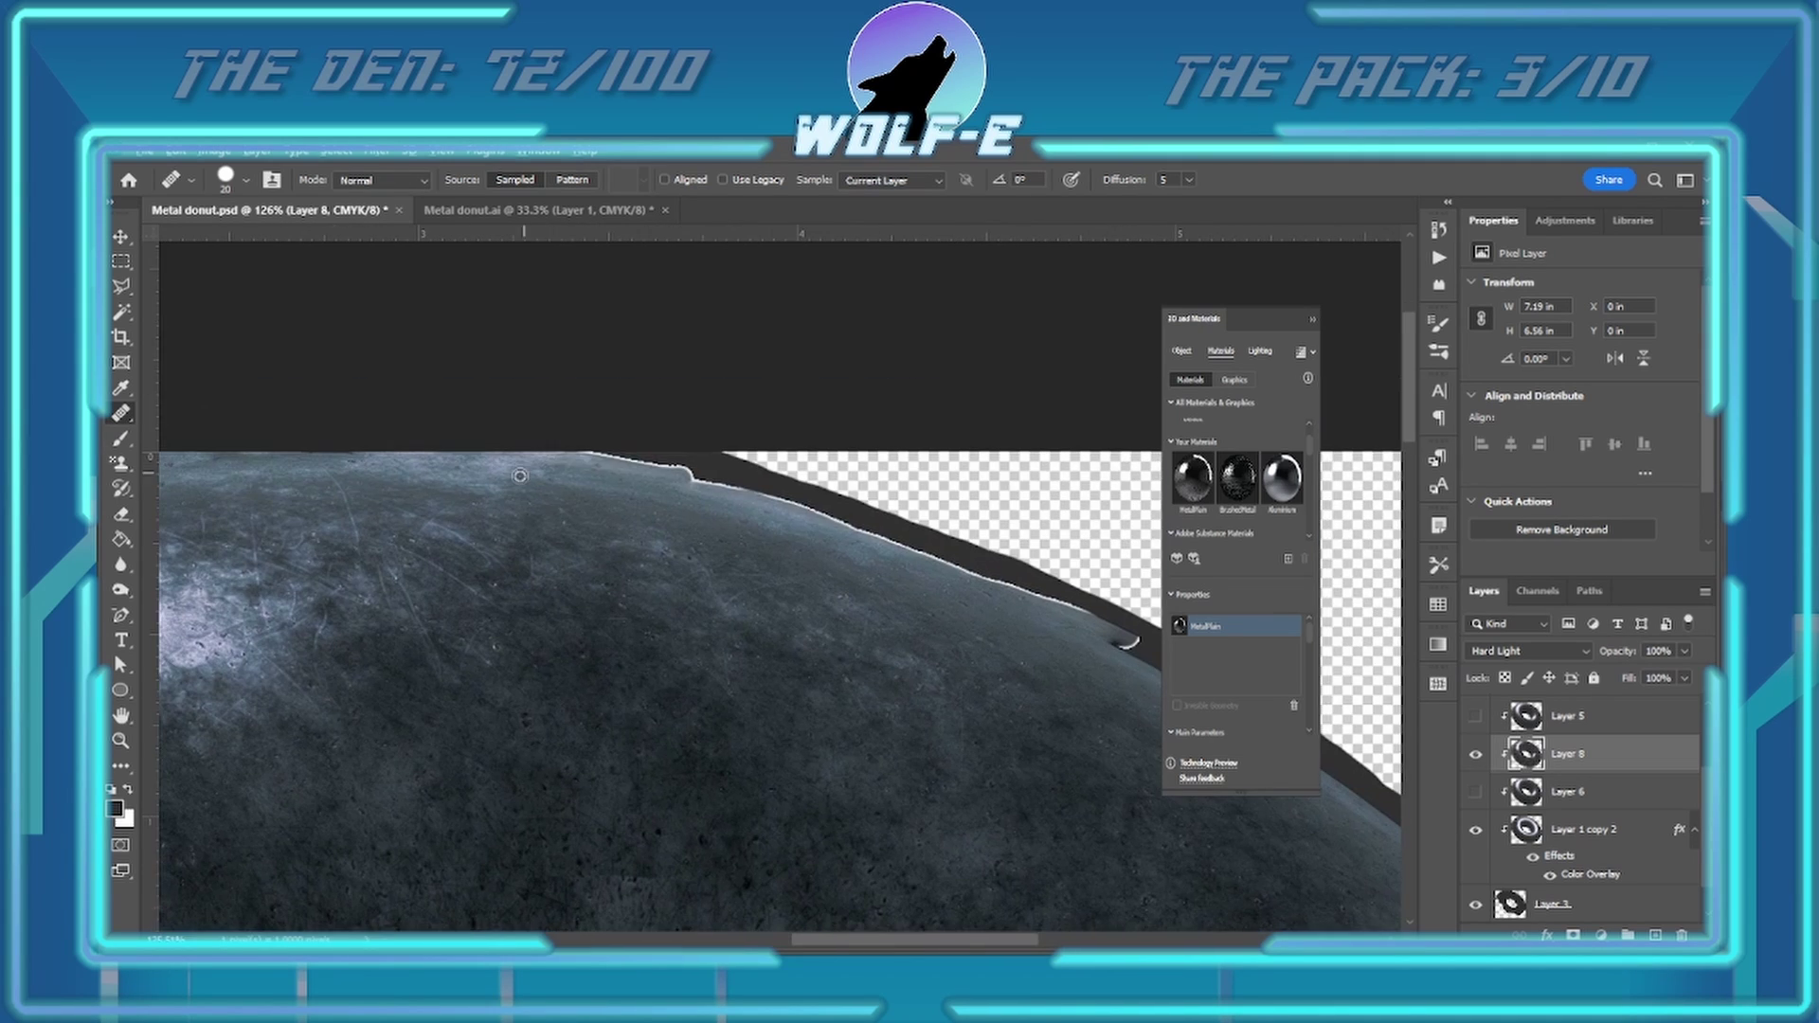
mouse_move(520, 475)
left_mouse_down()
mouse_move(781, 488)
mouse_move(1002, 570)
mouse_move(908, 555)
left_mouse_up()
scroll(704, 476, "down", 2)
left_click_drag(704, 476, 766, 502)
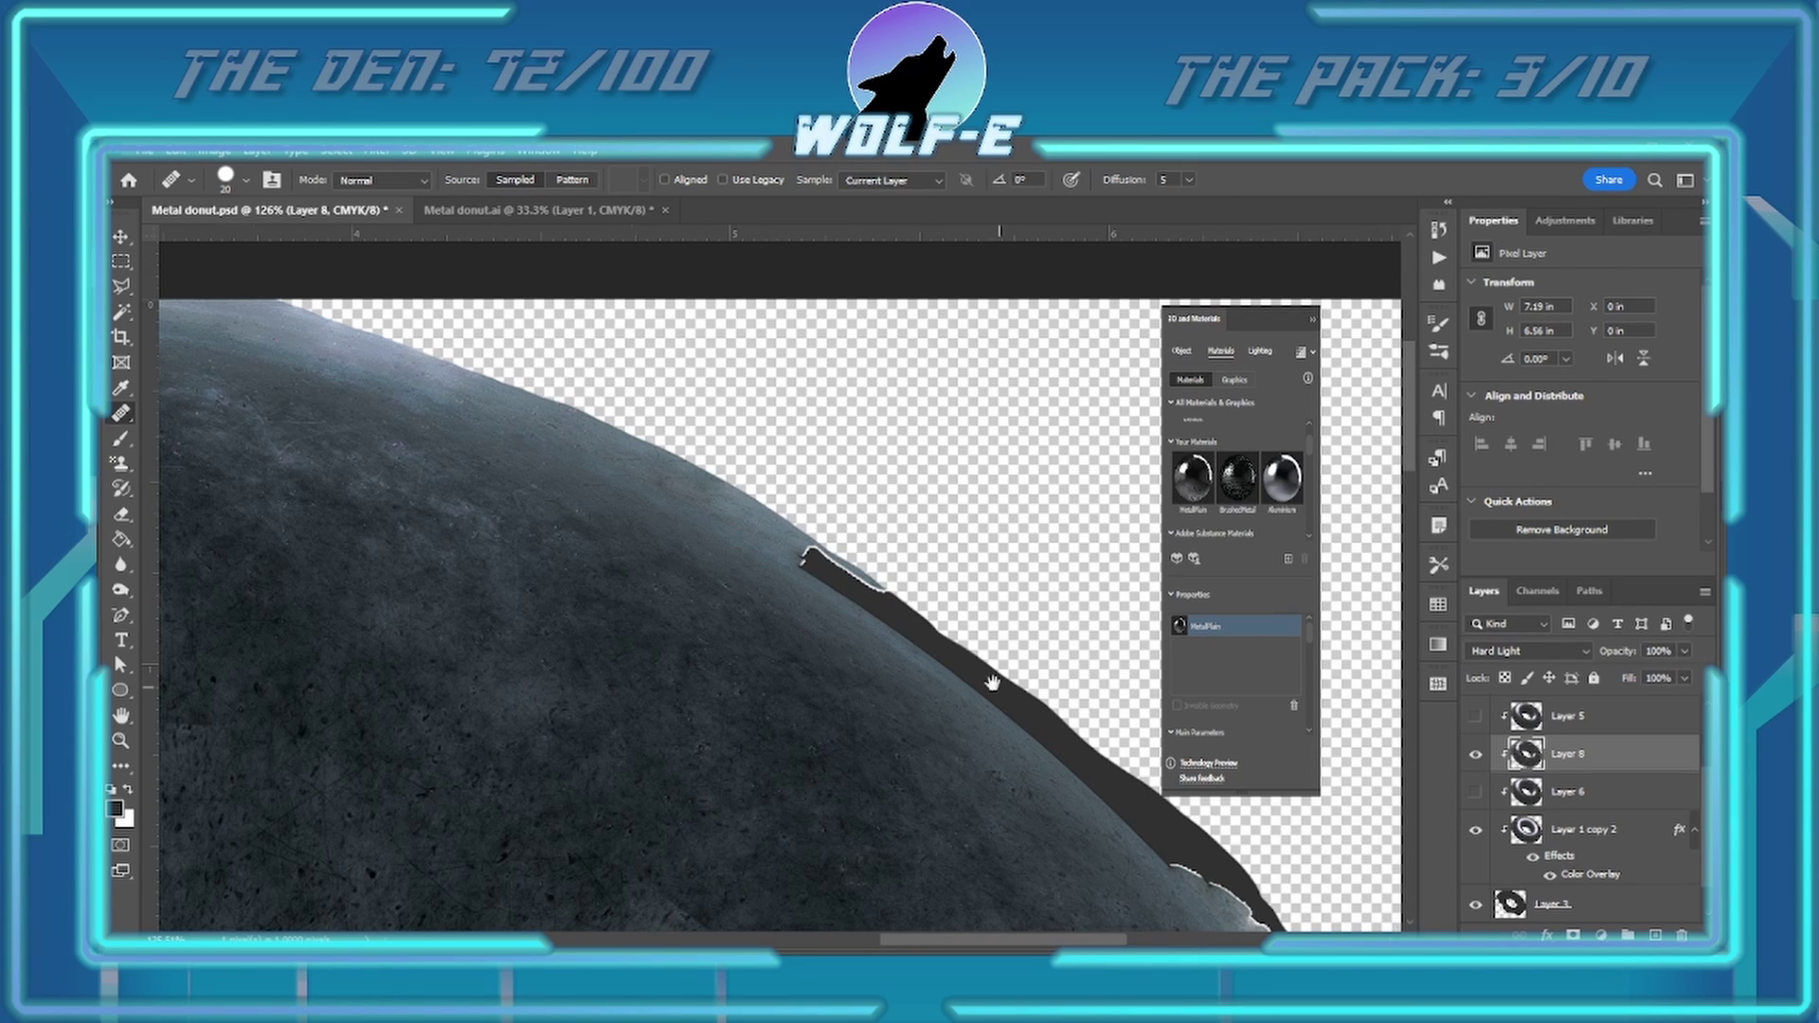
scroll(992, 682, "down", 1)
scroll(992, 682, "right", 1)
mouse_move(607, 403)
left_mouse_down()
mouse_move(871, 592)
mouse_move(735, 466)
mouse_move(815, 568)
left_mouse_up()
- Continue healing the dark strip on Layer 8 down the icing's far right rim to the canvas edge
scroll(871, 592, "down", 2)
scroll(872, 592, "right", 2)
scroll(815, 569, "right", 2)
mouse_move(663, 331)
left_mouse_down()
mouse_move(726, 420)
mouse_move(812, 588)
left_mouse_up()
scroll(812, 588, "right", 2)
left_click_drag(758, 408, 808, 638)
scroll(808, 637, "right", 2)
left_click_drag(767, 474, 776, 633)
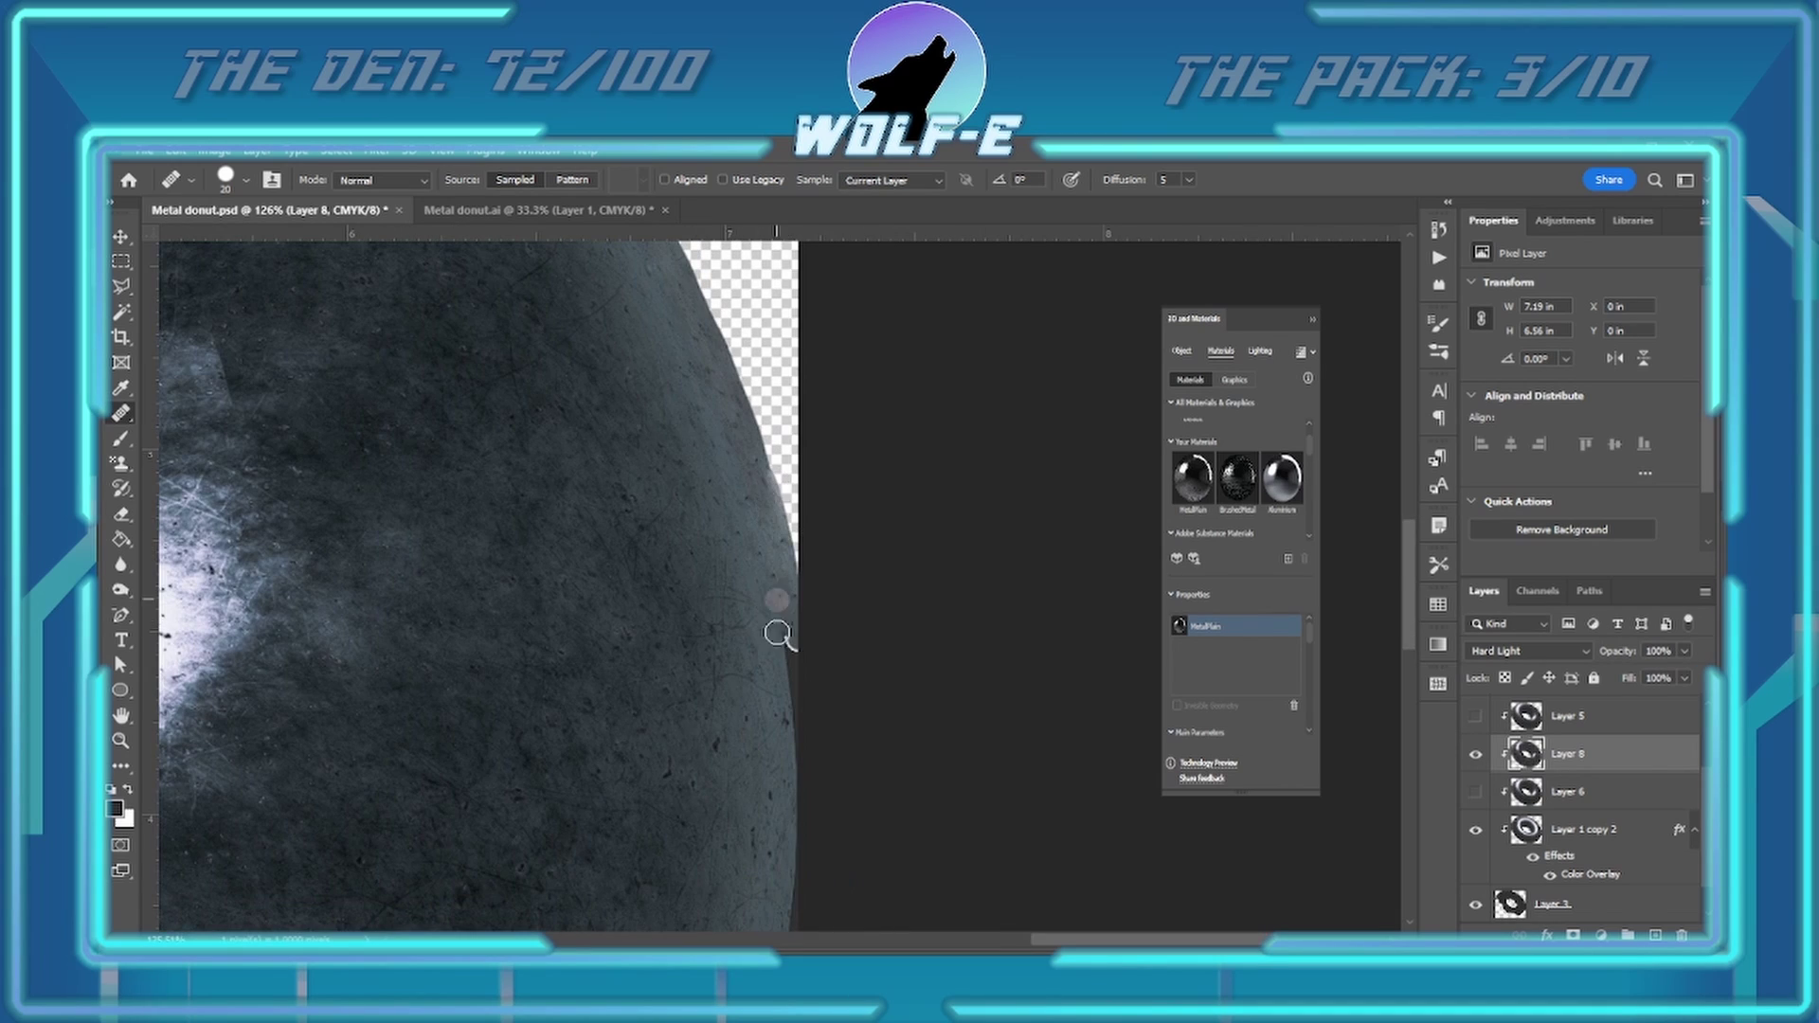
scroll(777, 632, "down", 2)
- Heal the dark gaps along the lower-left edge of the donut hole on Layer 8 and save the document
key("z")
left_click(889, 663, "alt")
left_click_drag(523, 493, 670, 682)
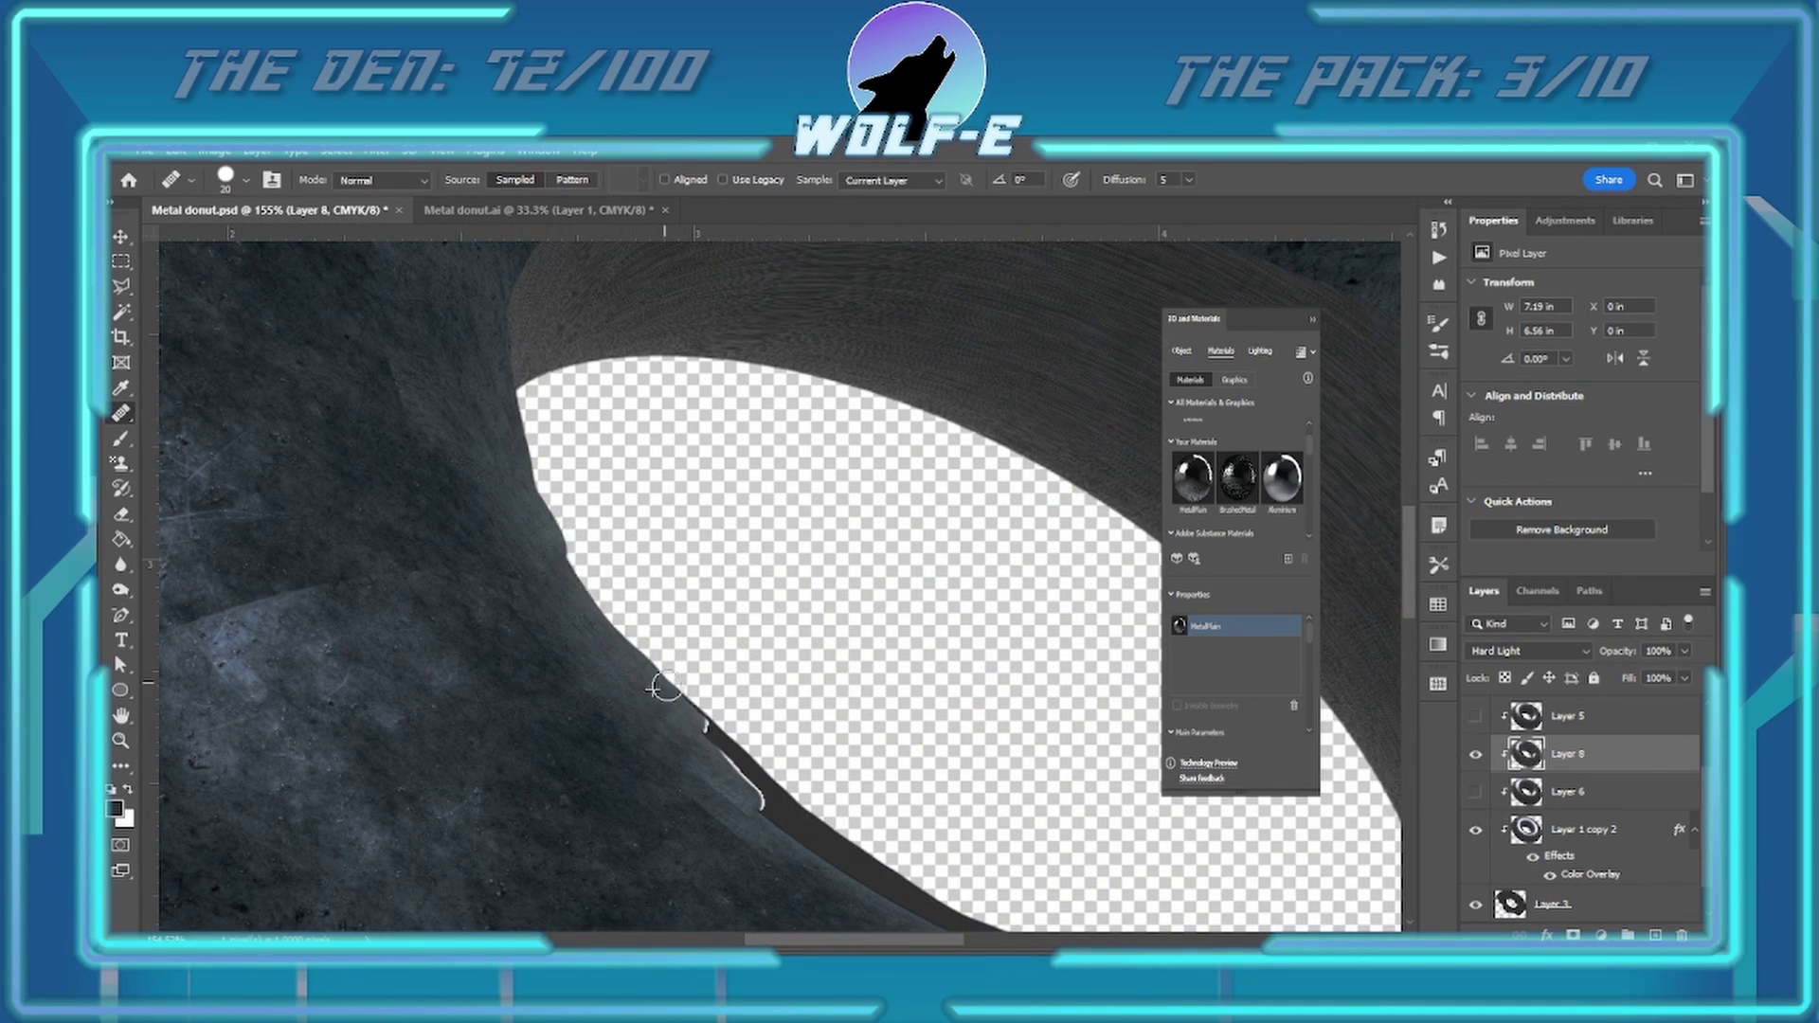
scroll(670, 682, "down", 3)
scroll(670, 682, "right", 3)
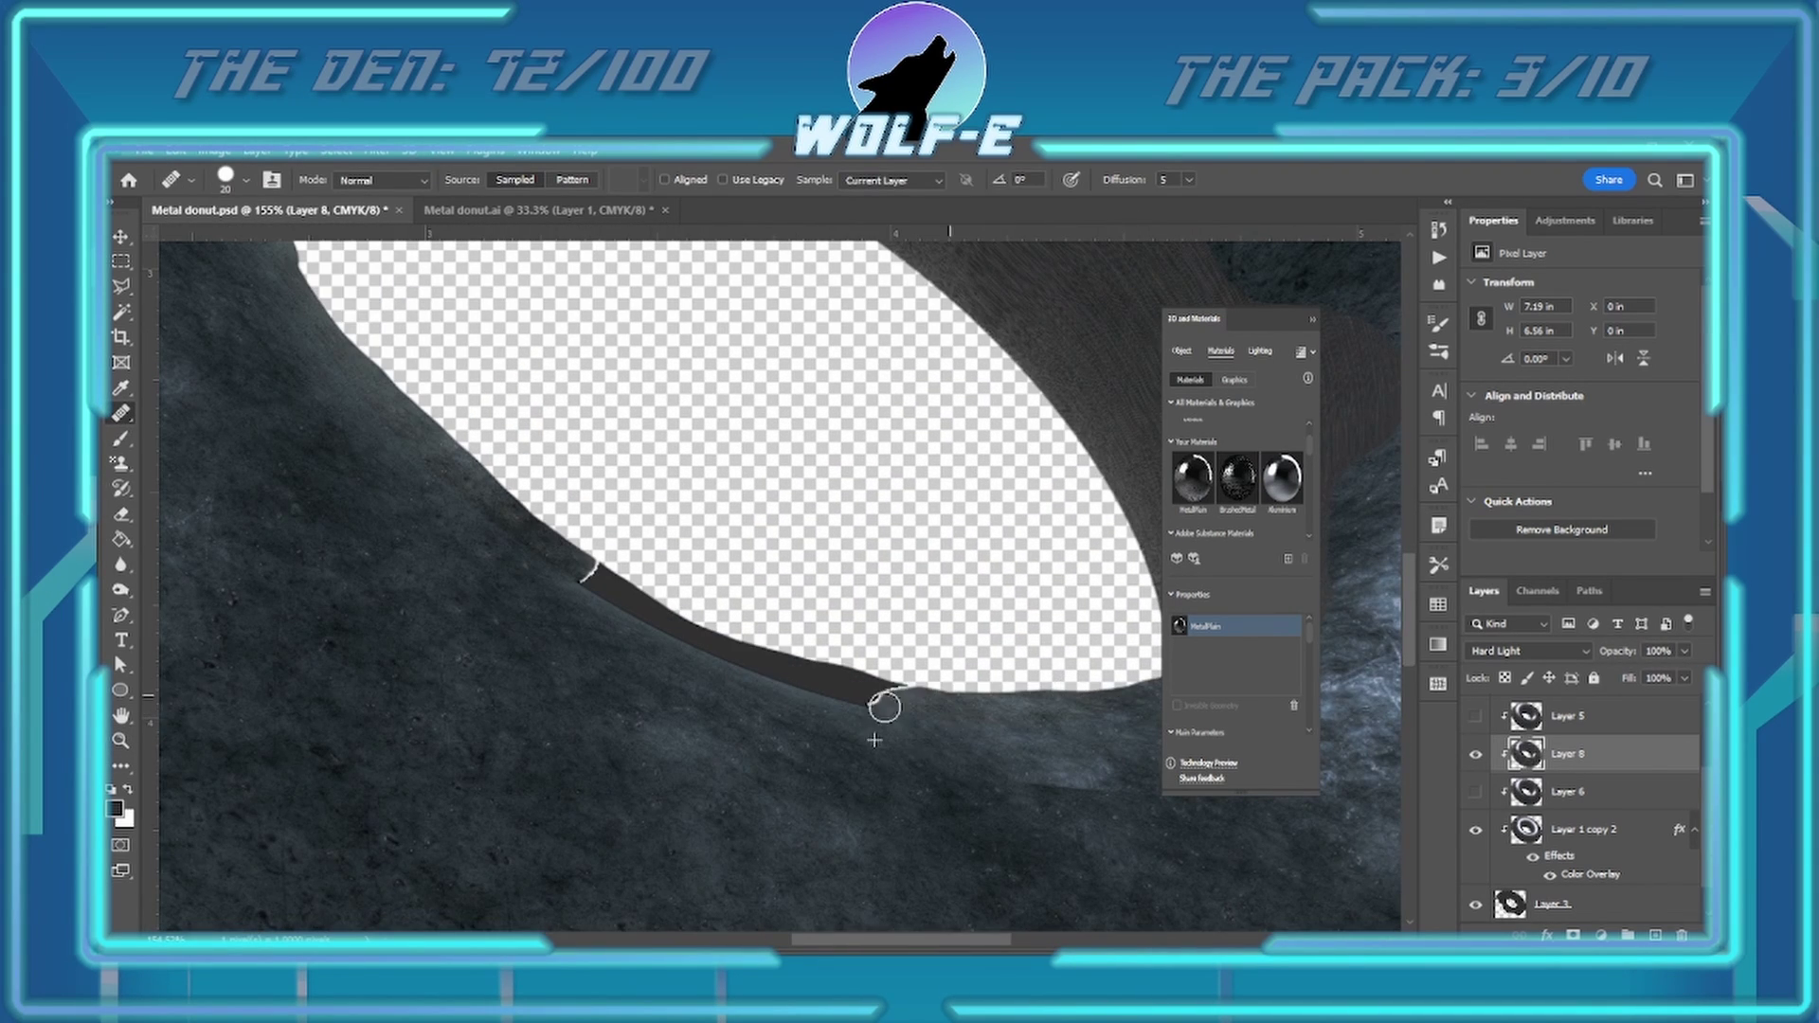
key("z")
left_click_drag(852, 701, 663, 692)
key("ctrl+s")
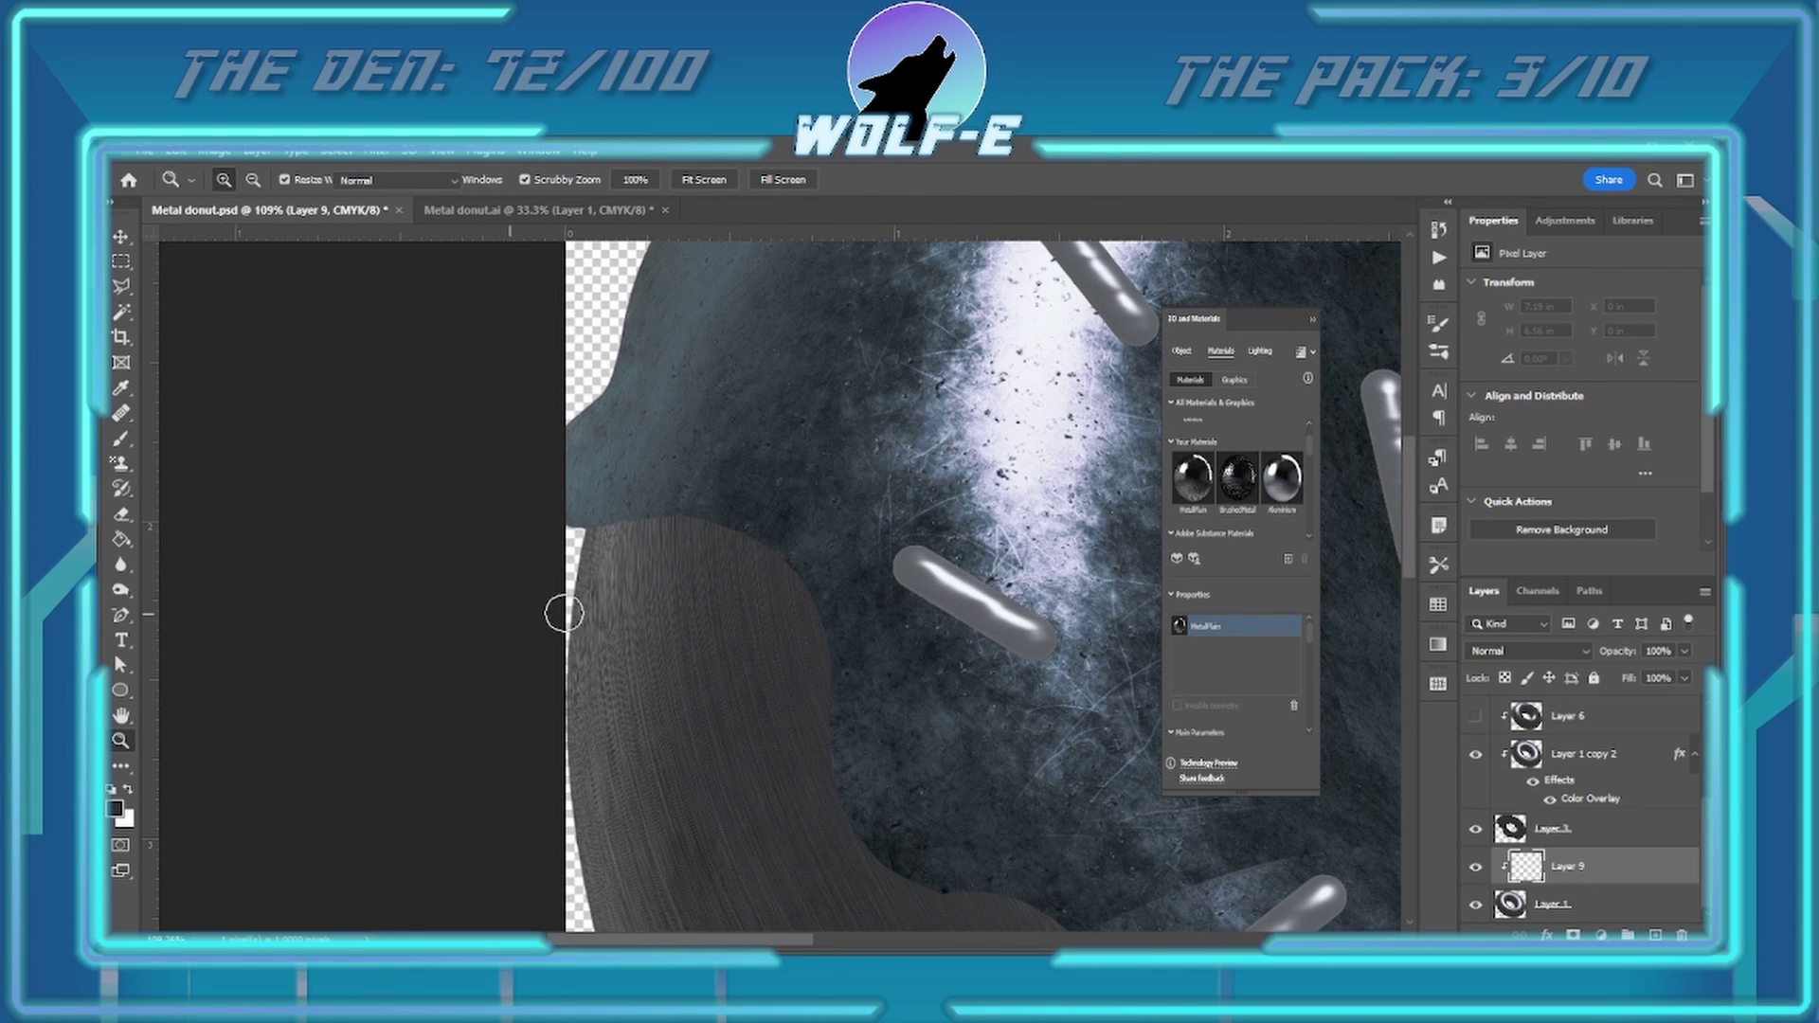
- Paint a soft dark shadow below the icing's left edge on Layer 9, clipped to Layer 1, and set it to Multiply
key("b")
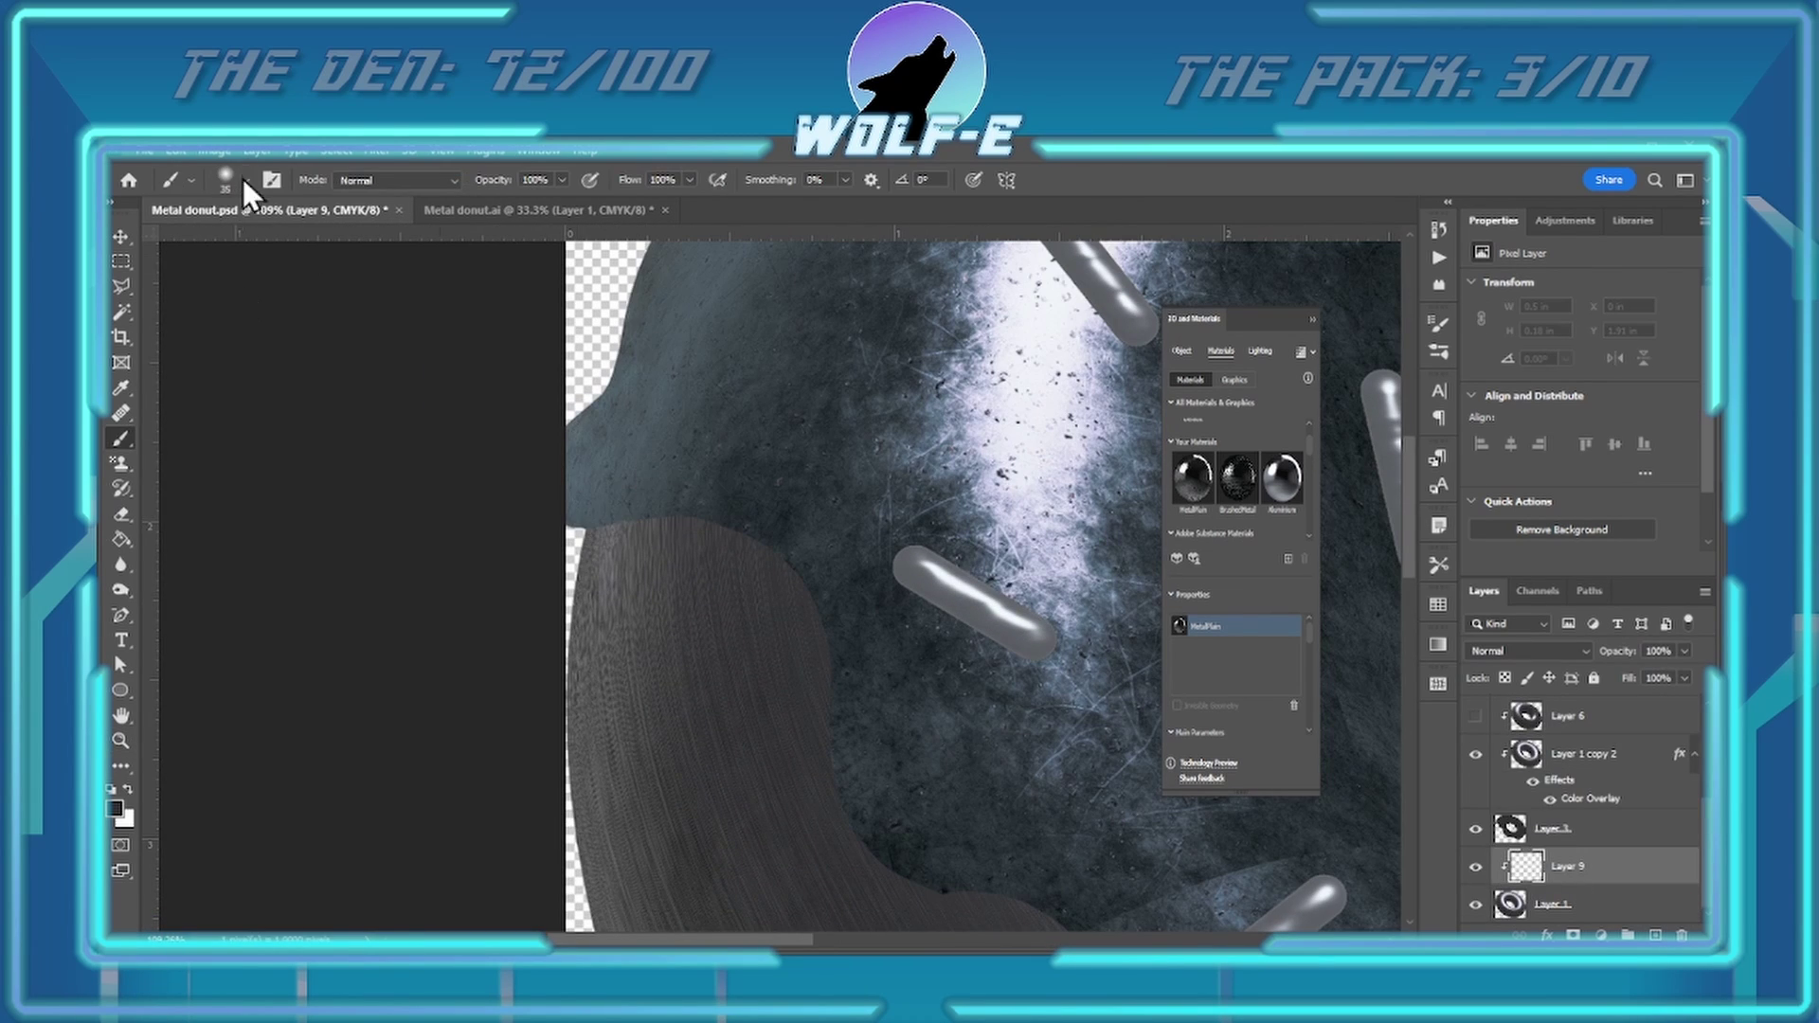
key("Down")
key("Down")
key("Down")
key("Down")
key("Down")
key("Down")
key("Down")
key("Down")
key("Down")
key("Down")
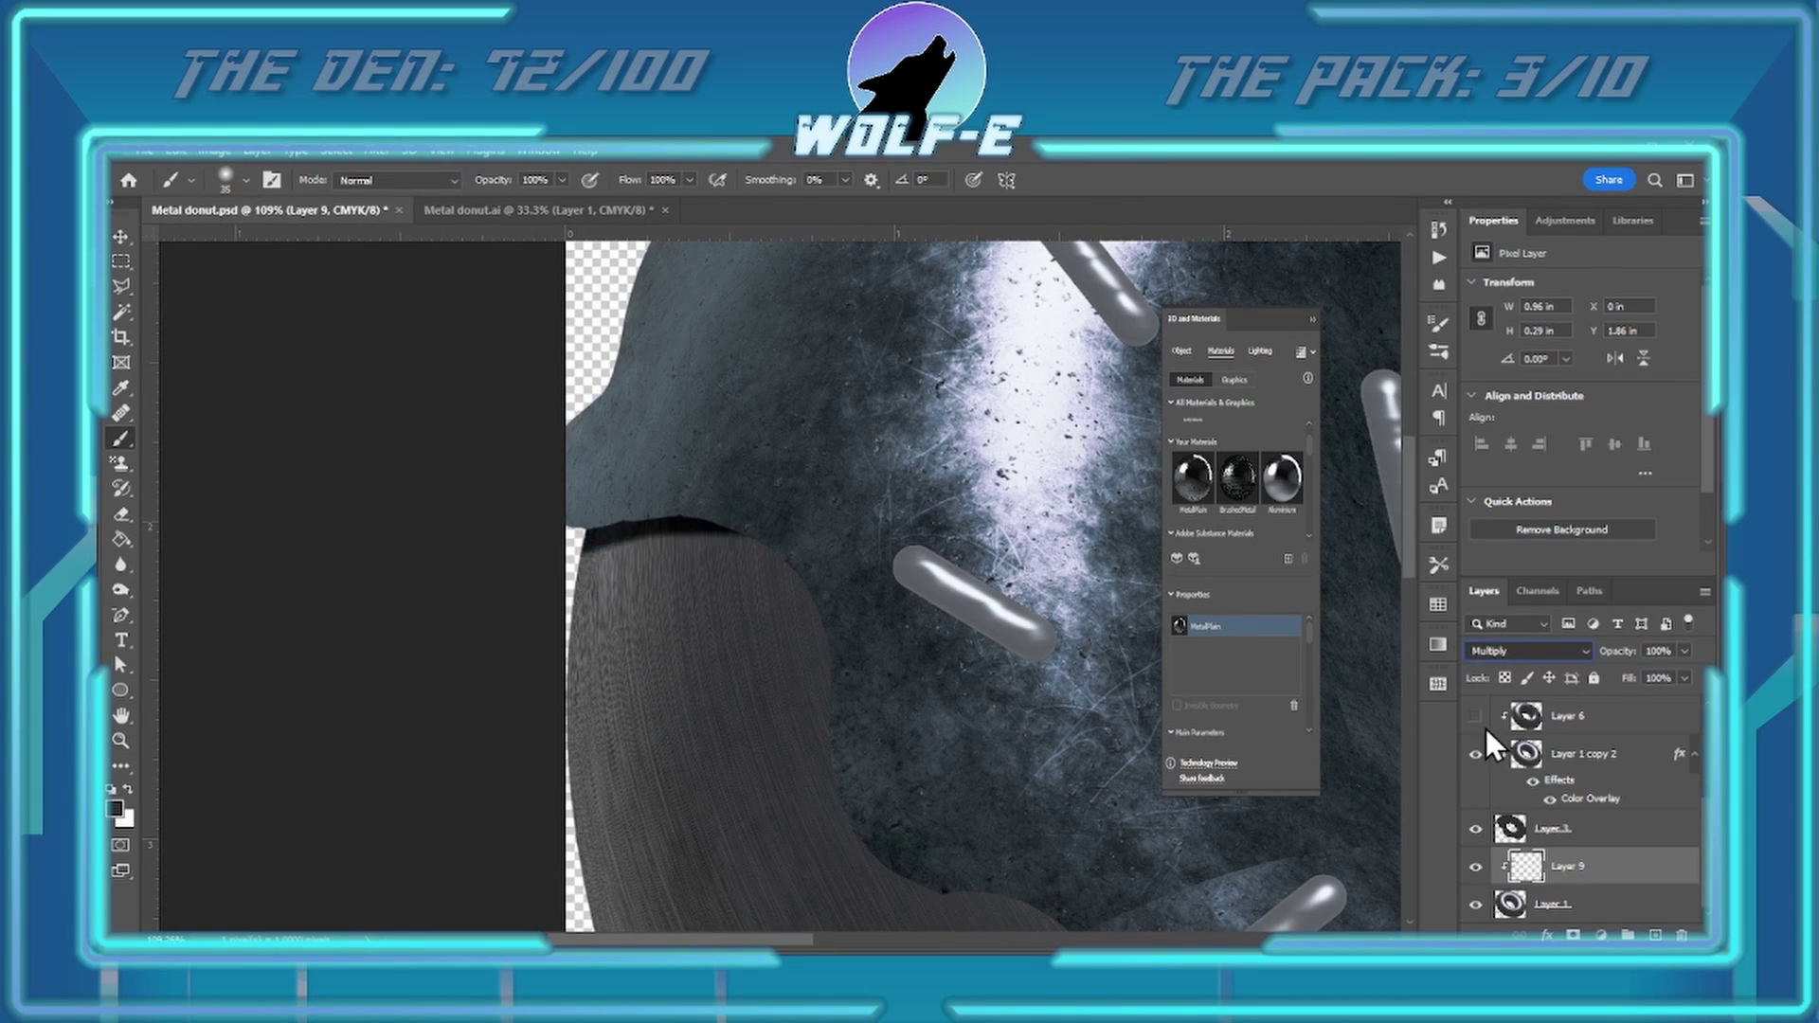
- Reduce the opacity of the Layer 9 shadow to 62%
key("Up")
key("Up")
key("Up")
key("Up")
key("Up")
key("Up")
key("Up")
key("Up")
key("Up")
key("Up")
key("Up")
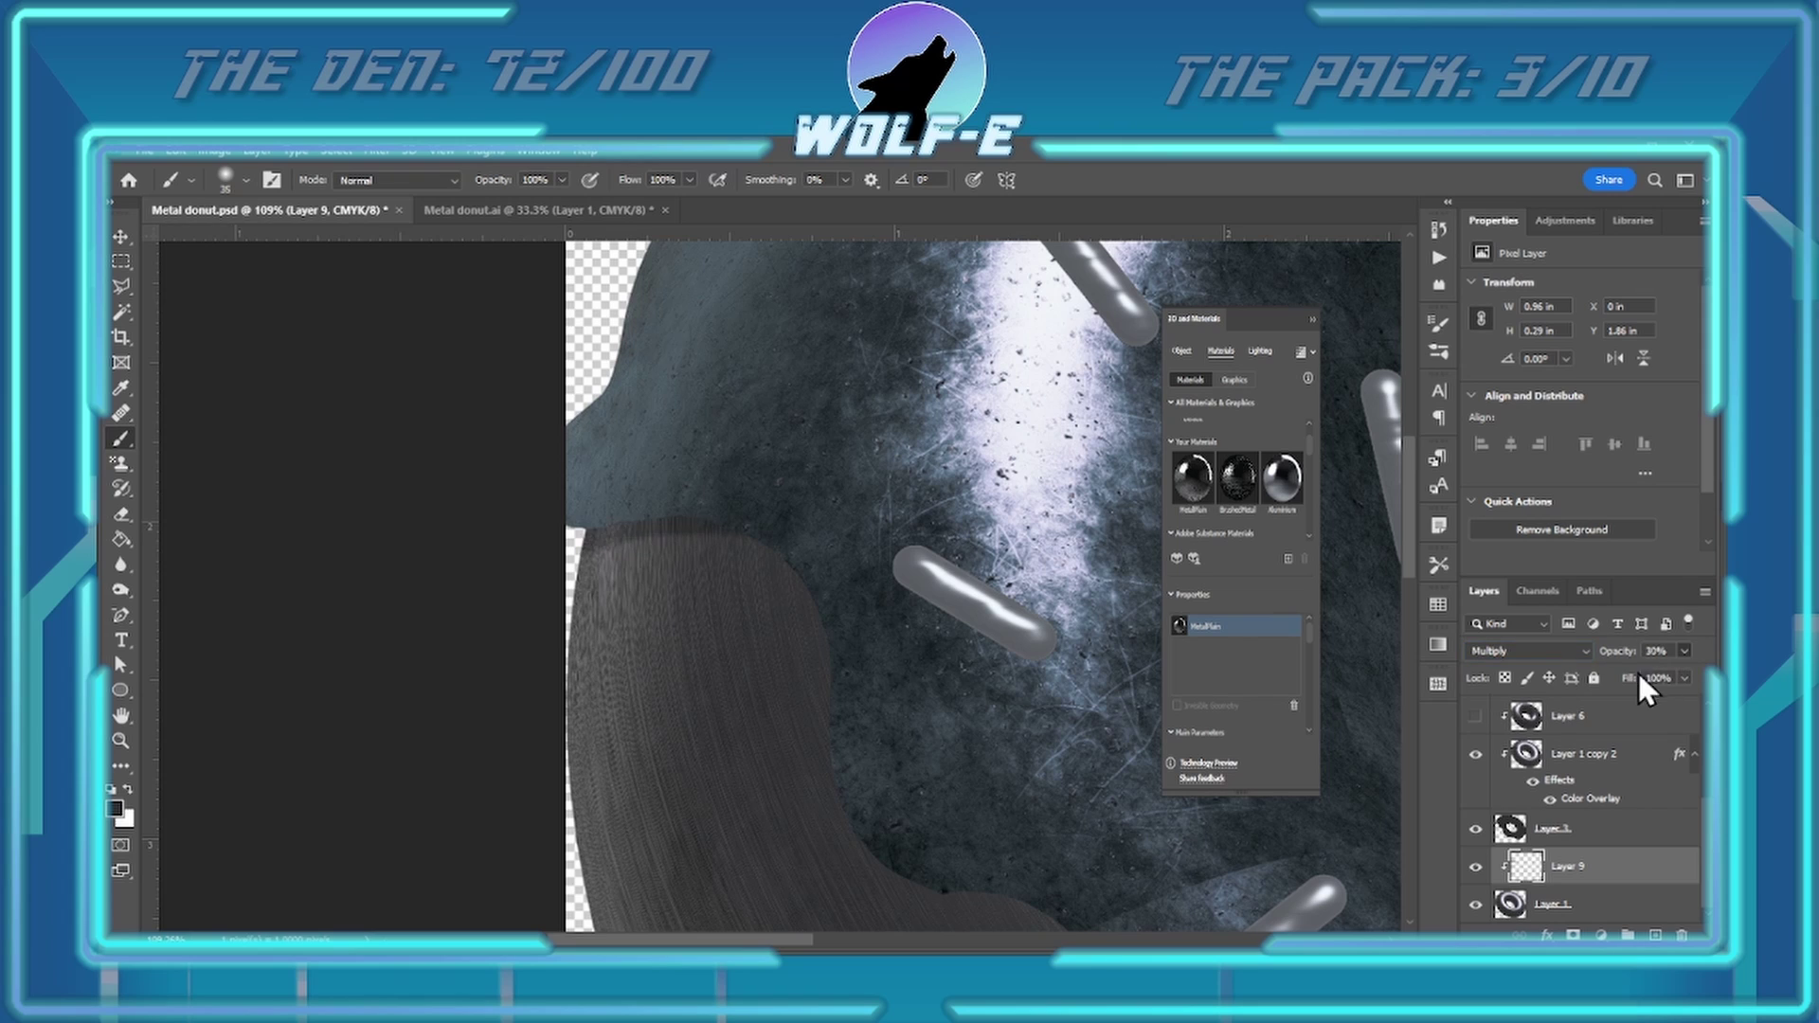
- Paint the Layer 9 shadow along the icing's wavy lower edge and around the inner hole
scroll(630, 508, "down", 8)
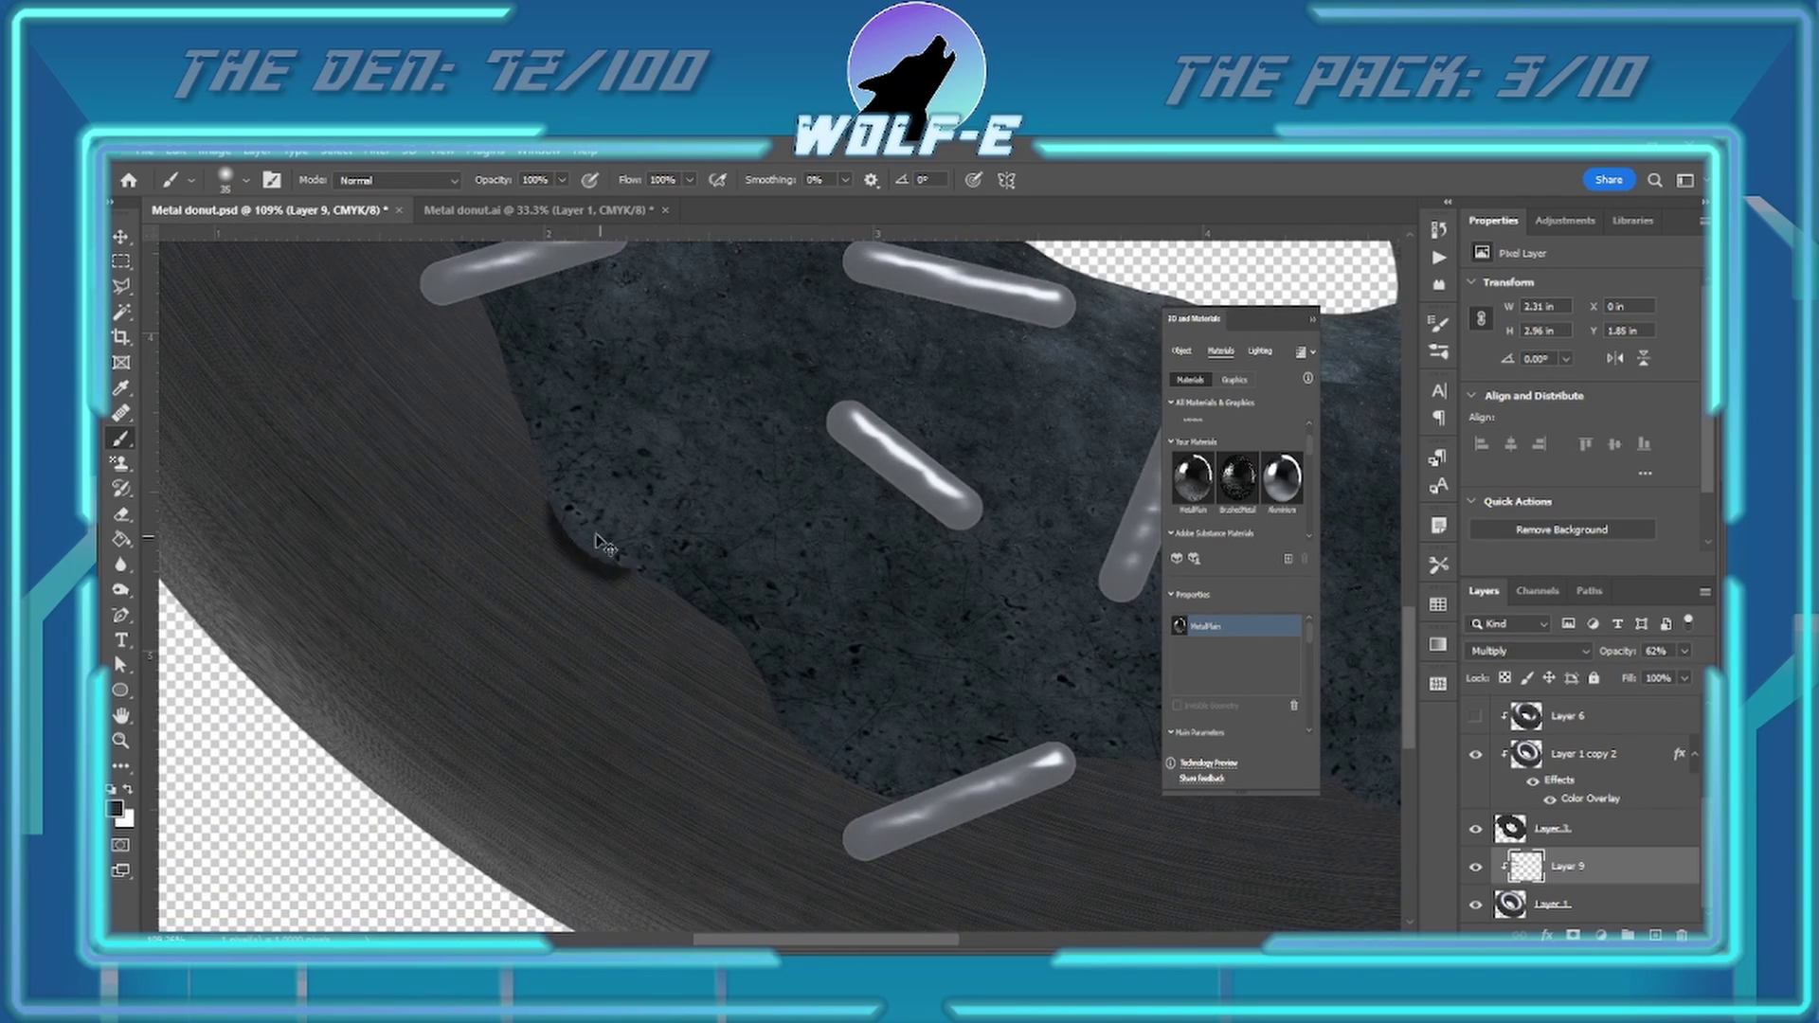
left_click_drag(773, 589, 1073, 666)
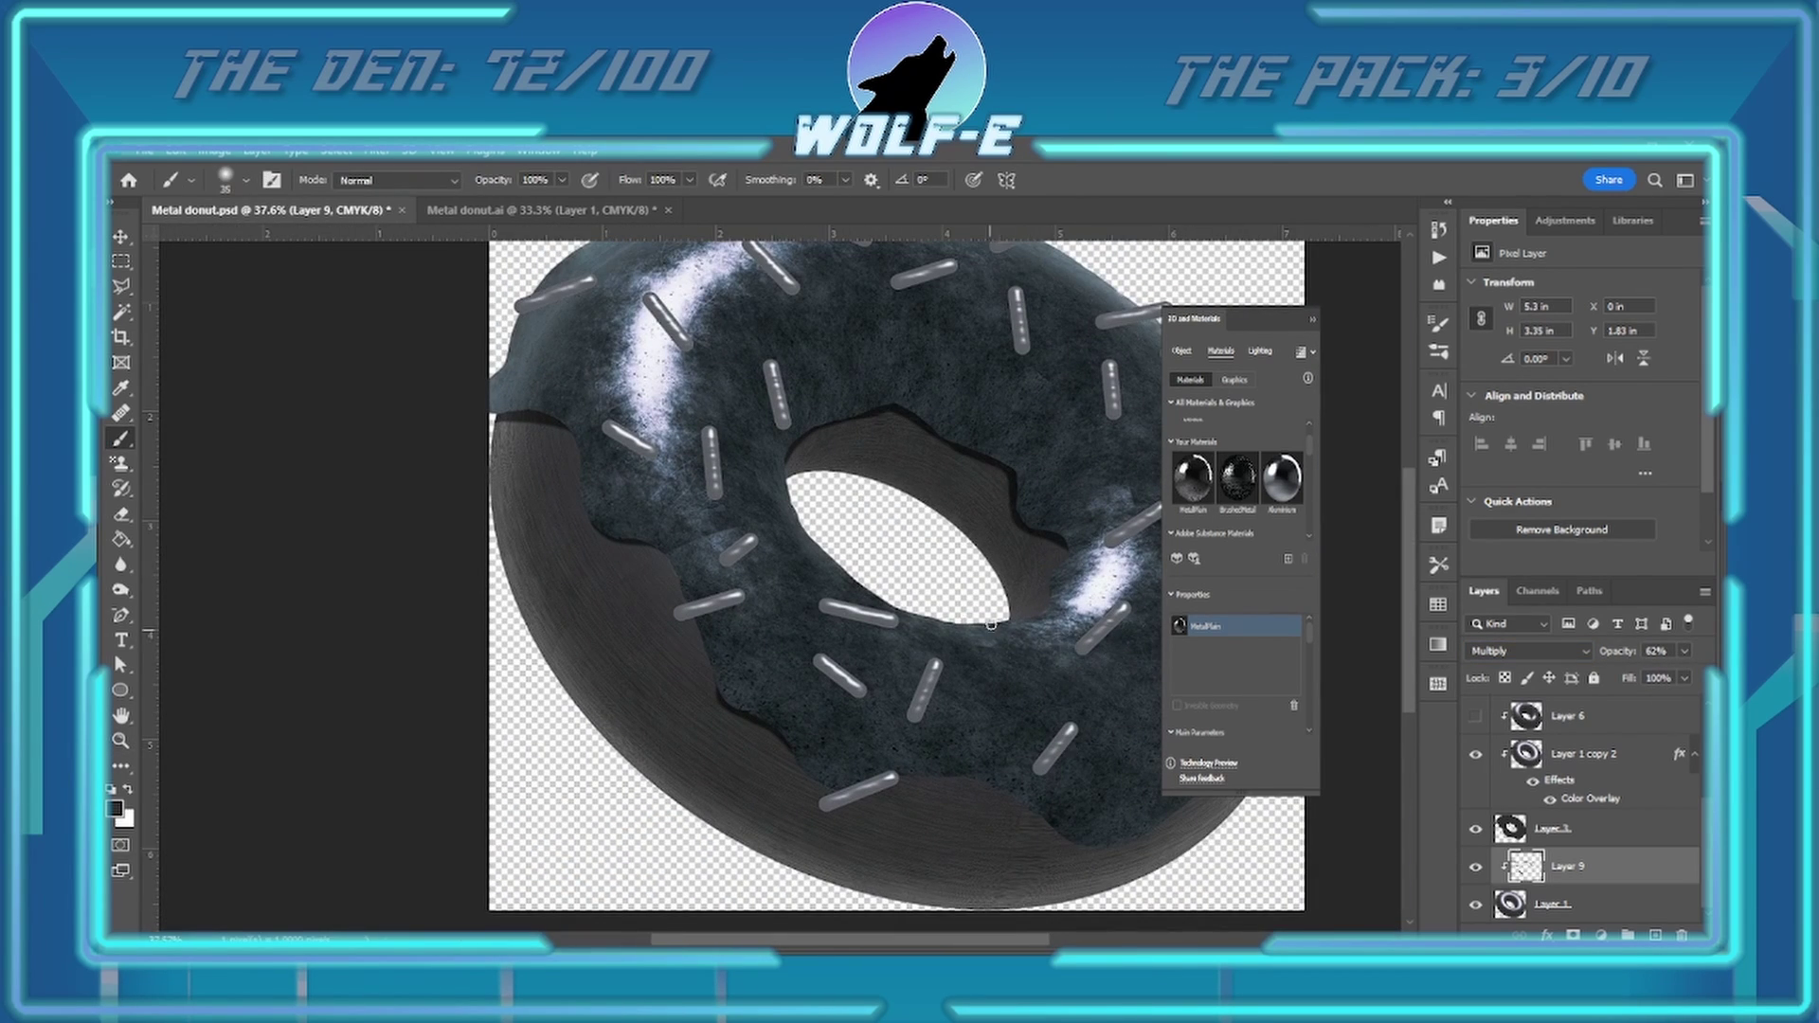
scroll(991, 623, "right", 1)
left_click_drag(932, 778, 1040, 828)
scroll(766, 625, "down", 2)
- Enlarge the brush to 150 px and paint a broader black shadow beneath the icing's edges on Layer 9
key("bracketright")
key("bracketright")
key("bracketright")
key("bracketright")
key("bracketright")
key("bracketright")
key("bracketright")
key("bracketright")
key("bracketright")
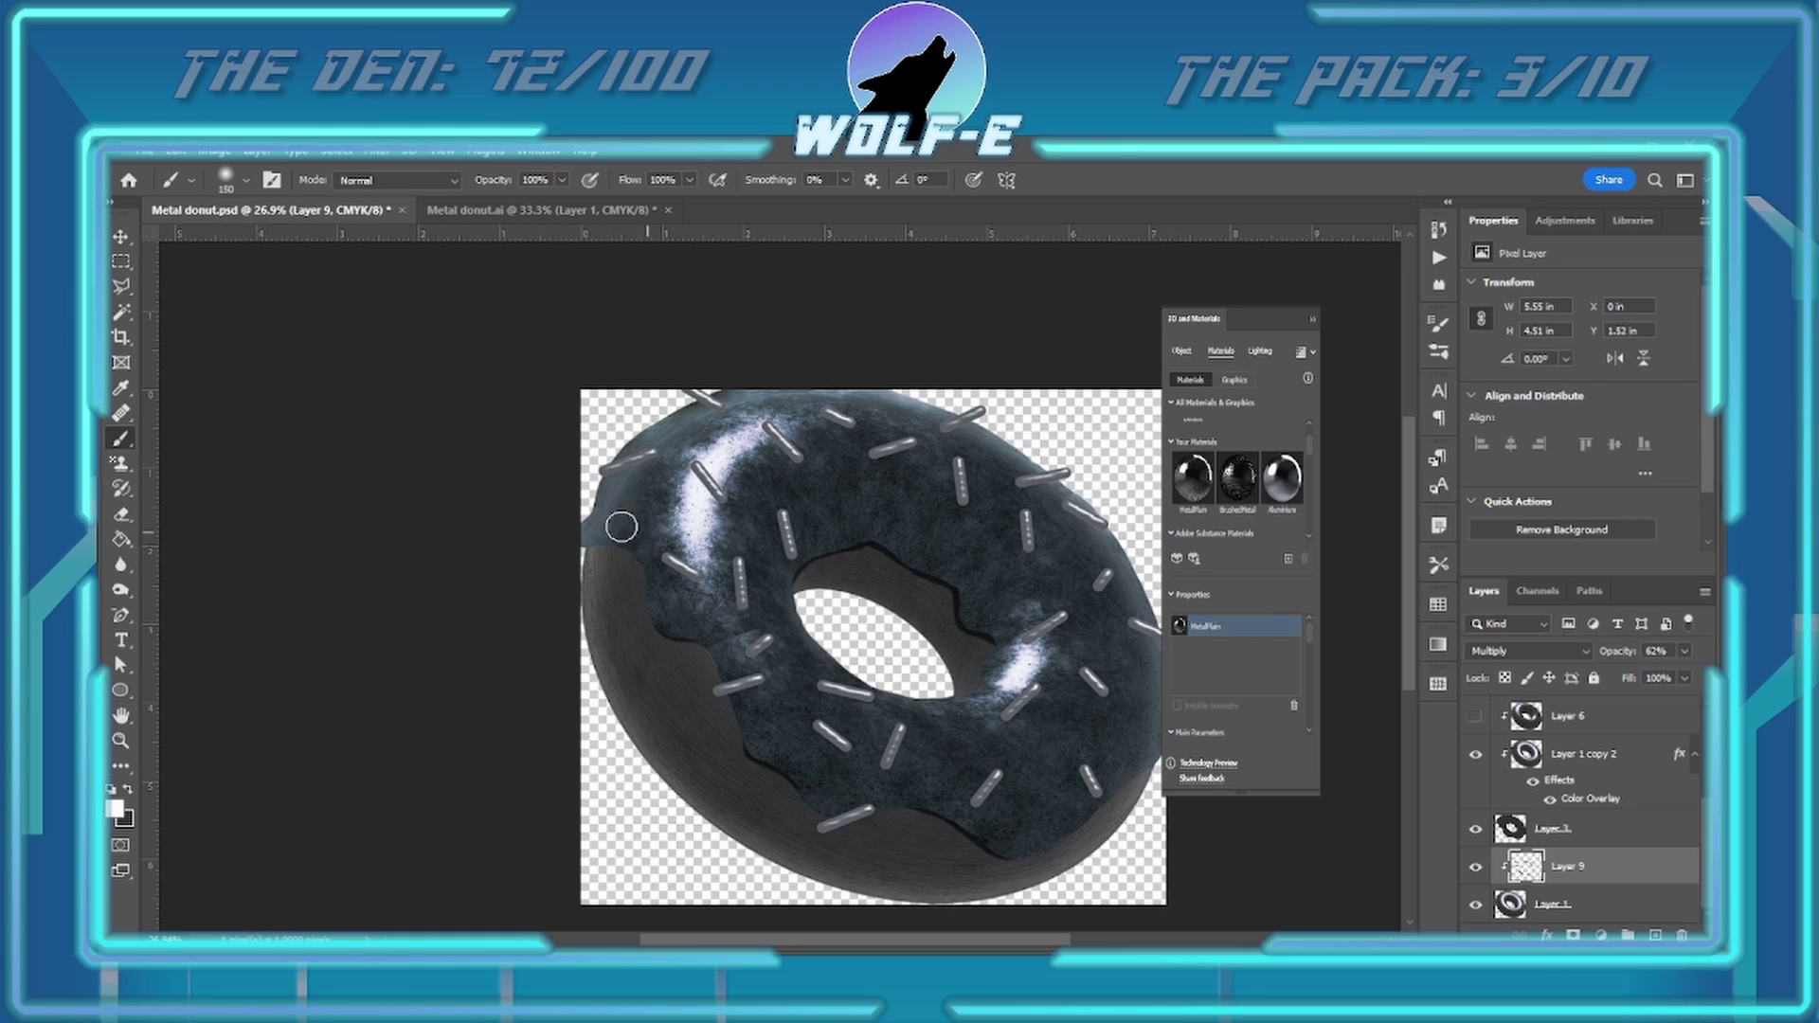
key("x")
left_click_drag(1009, 834, 1136, 781)
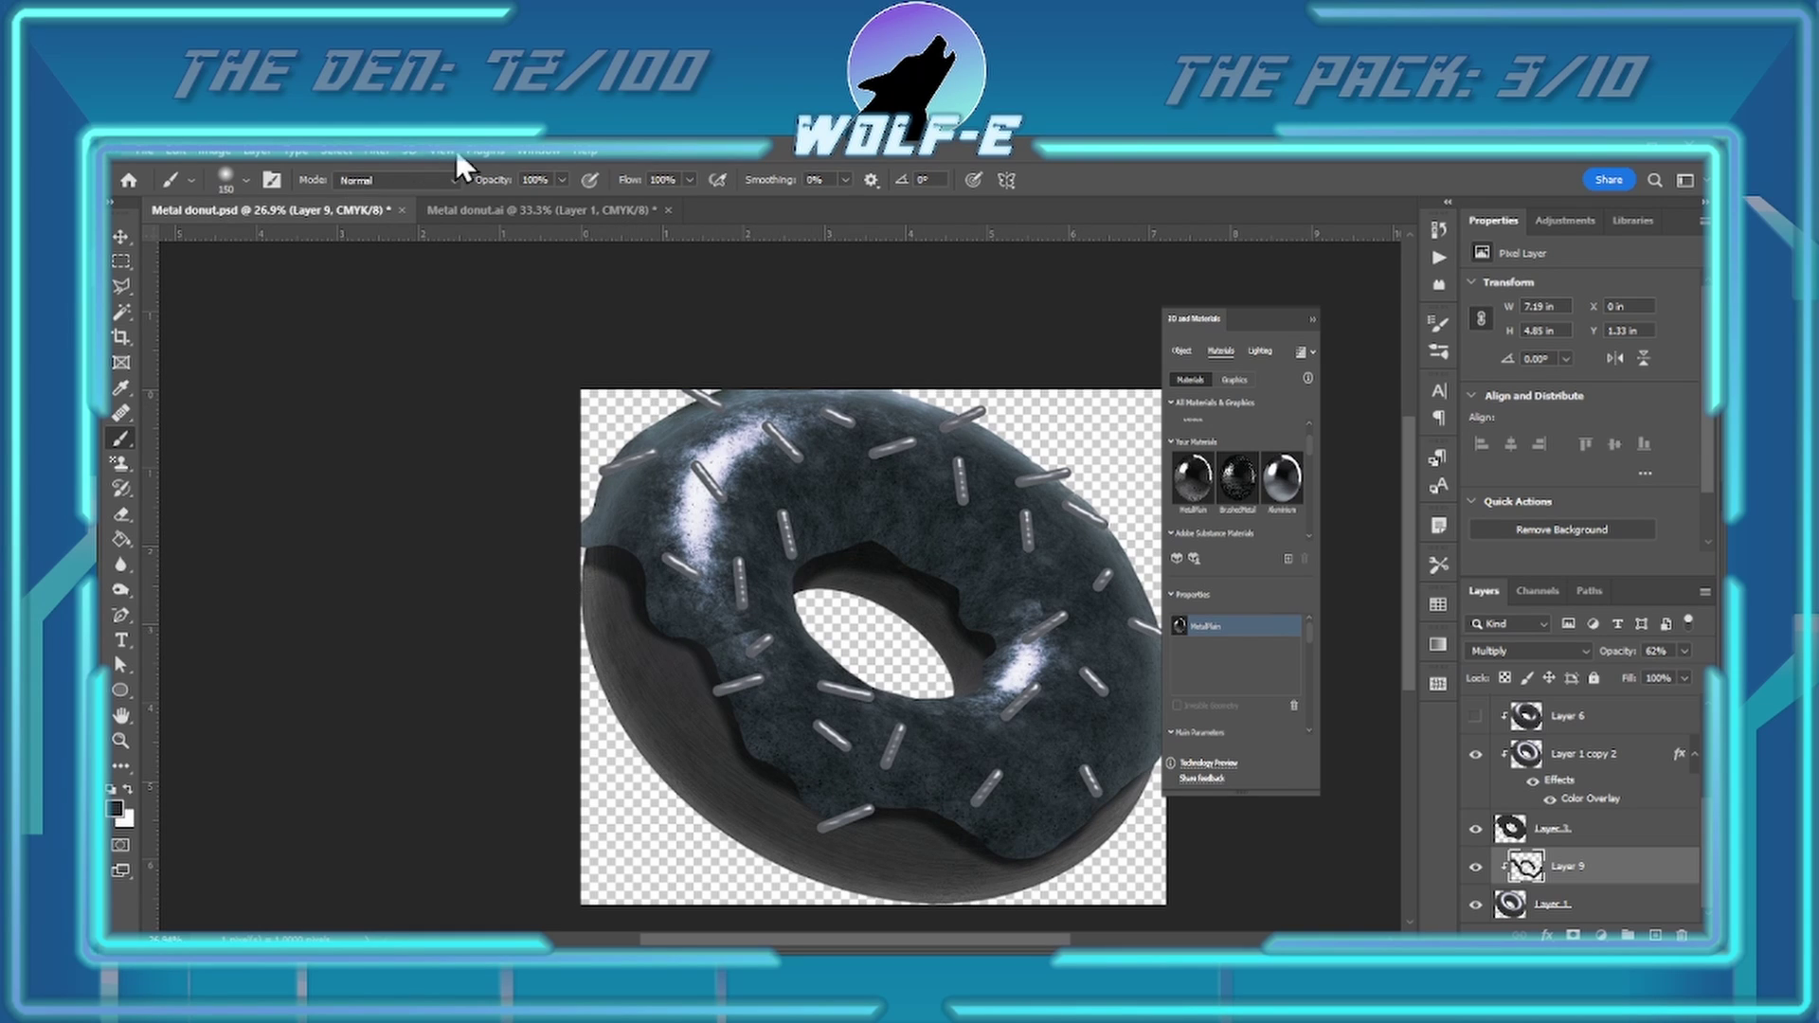
- Soften the icing shadow on Layer 9 with a blur filter
key("ctrl+shift+alt+n")
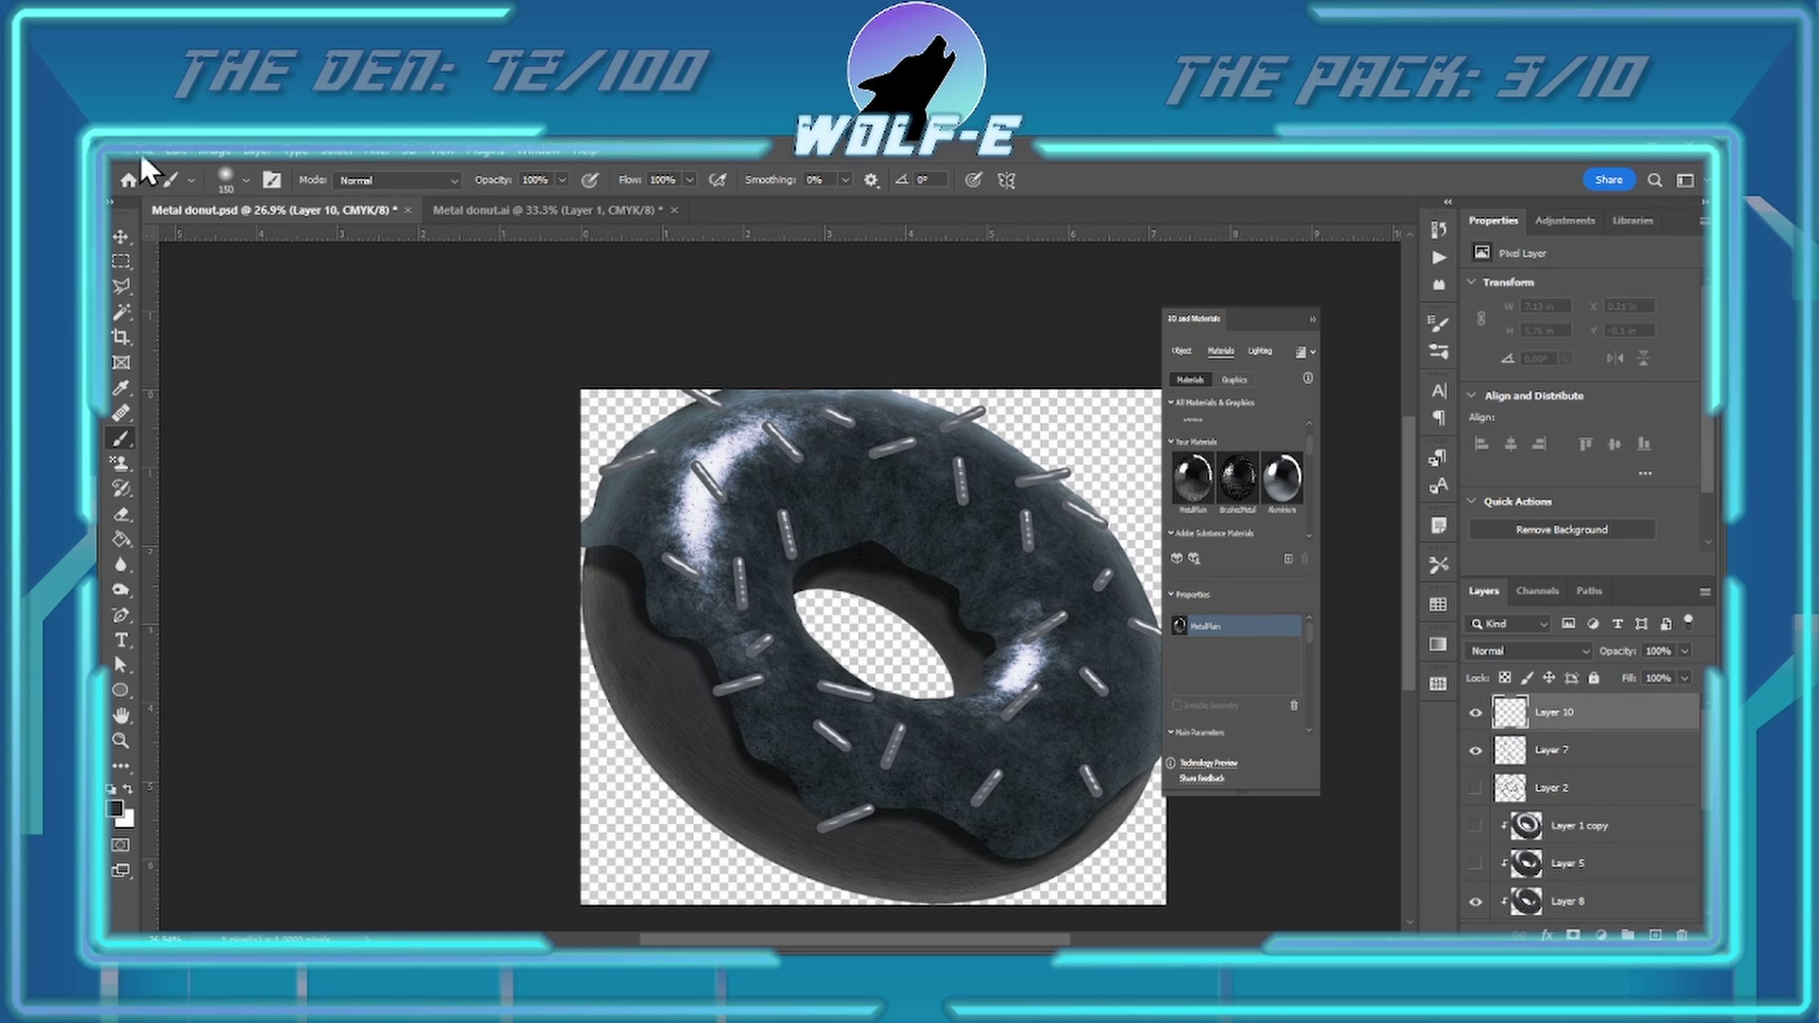
key("alt+bracketleft")
key("ctrl+alt+f")
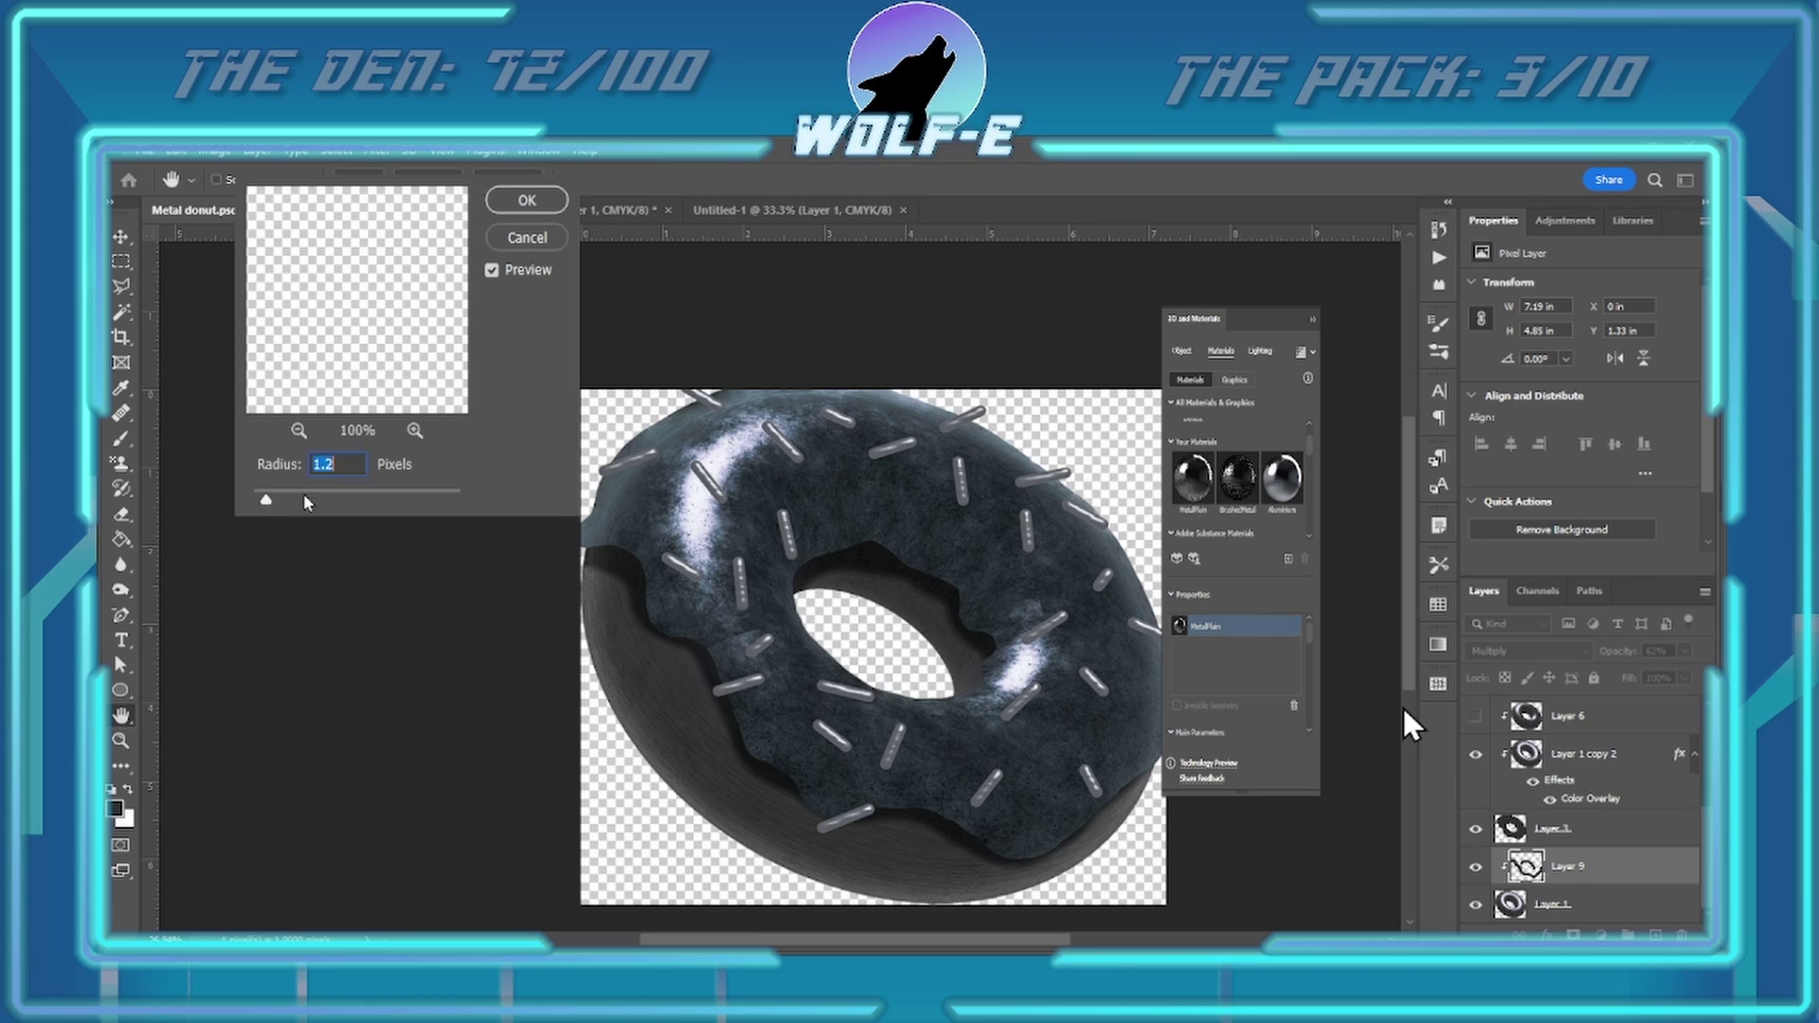
key("Return")
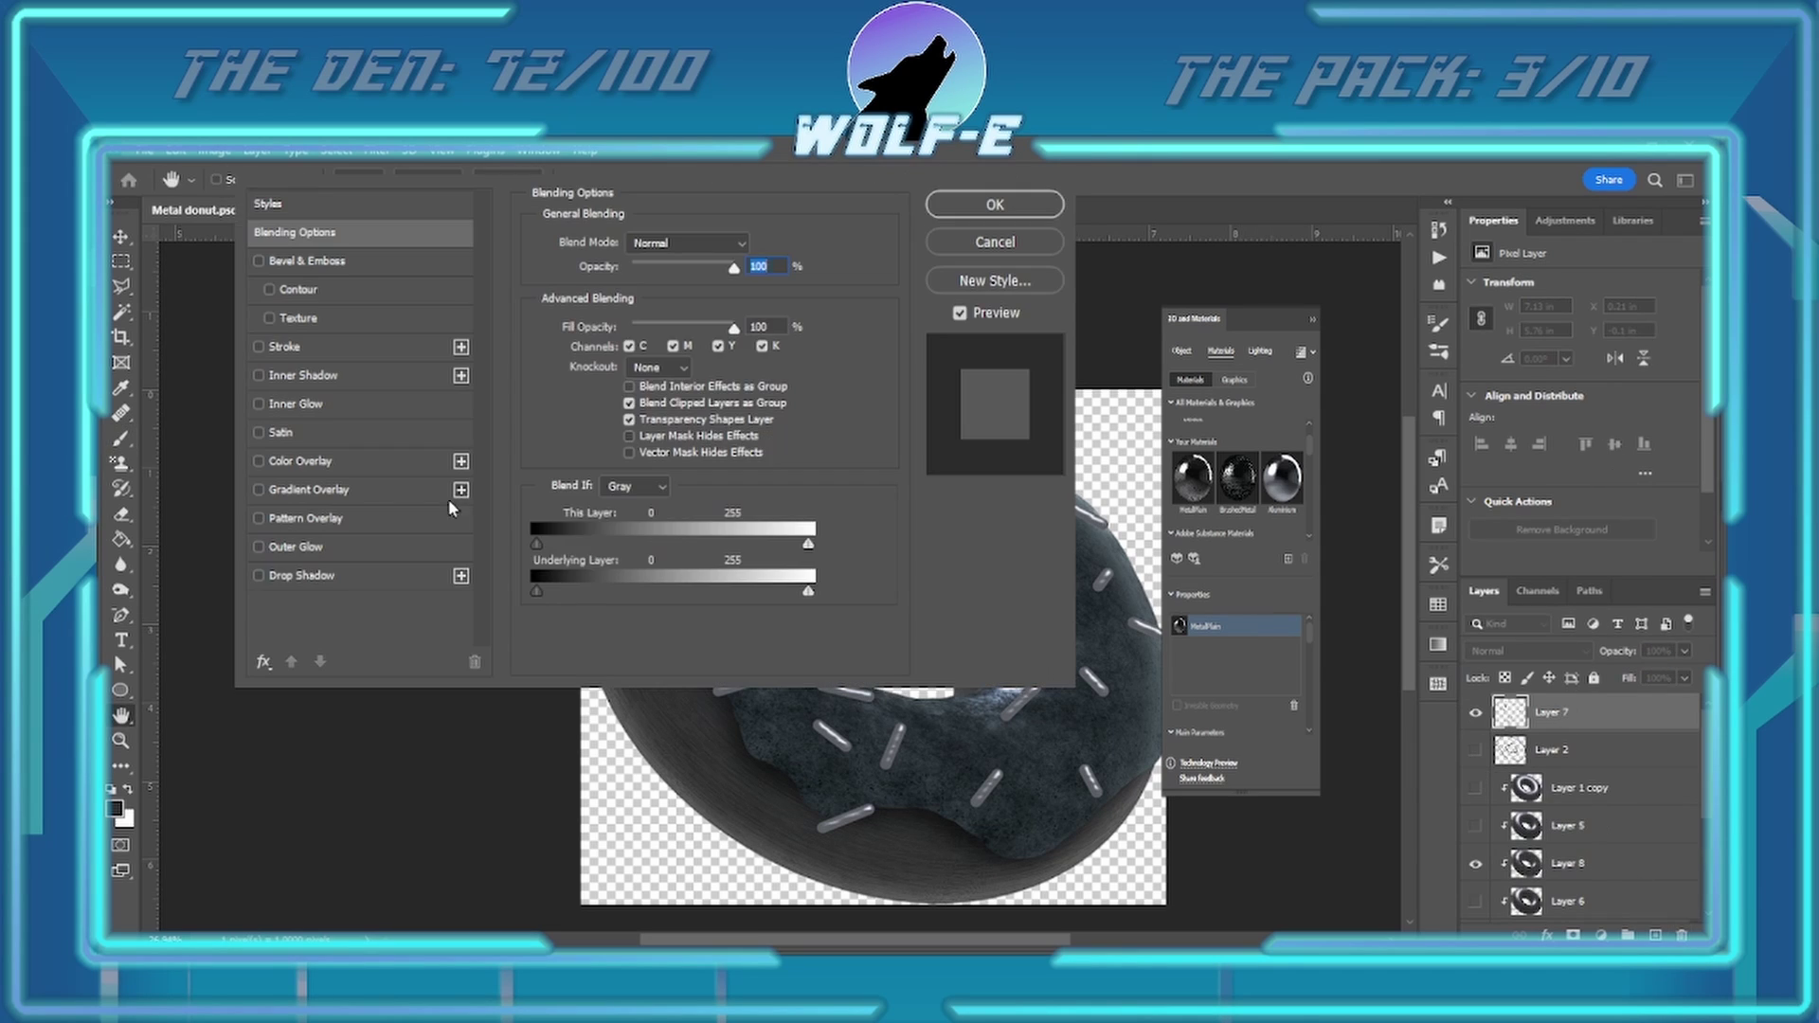
- Give the Layer 7 sprinkles a blue Multiply drop shadow with 63% opacity, 14 px distance, 23% spread and 49 px size, and save
left_click(301, 575)
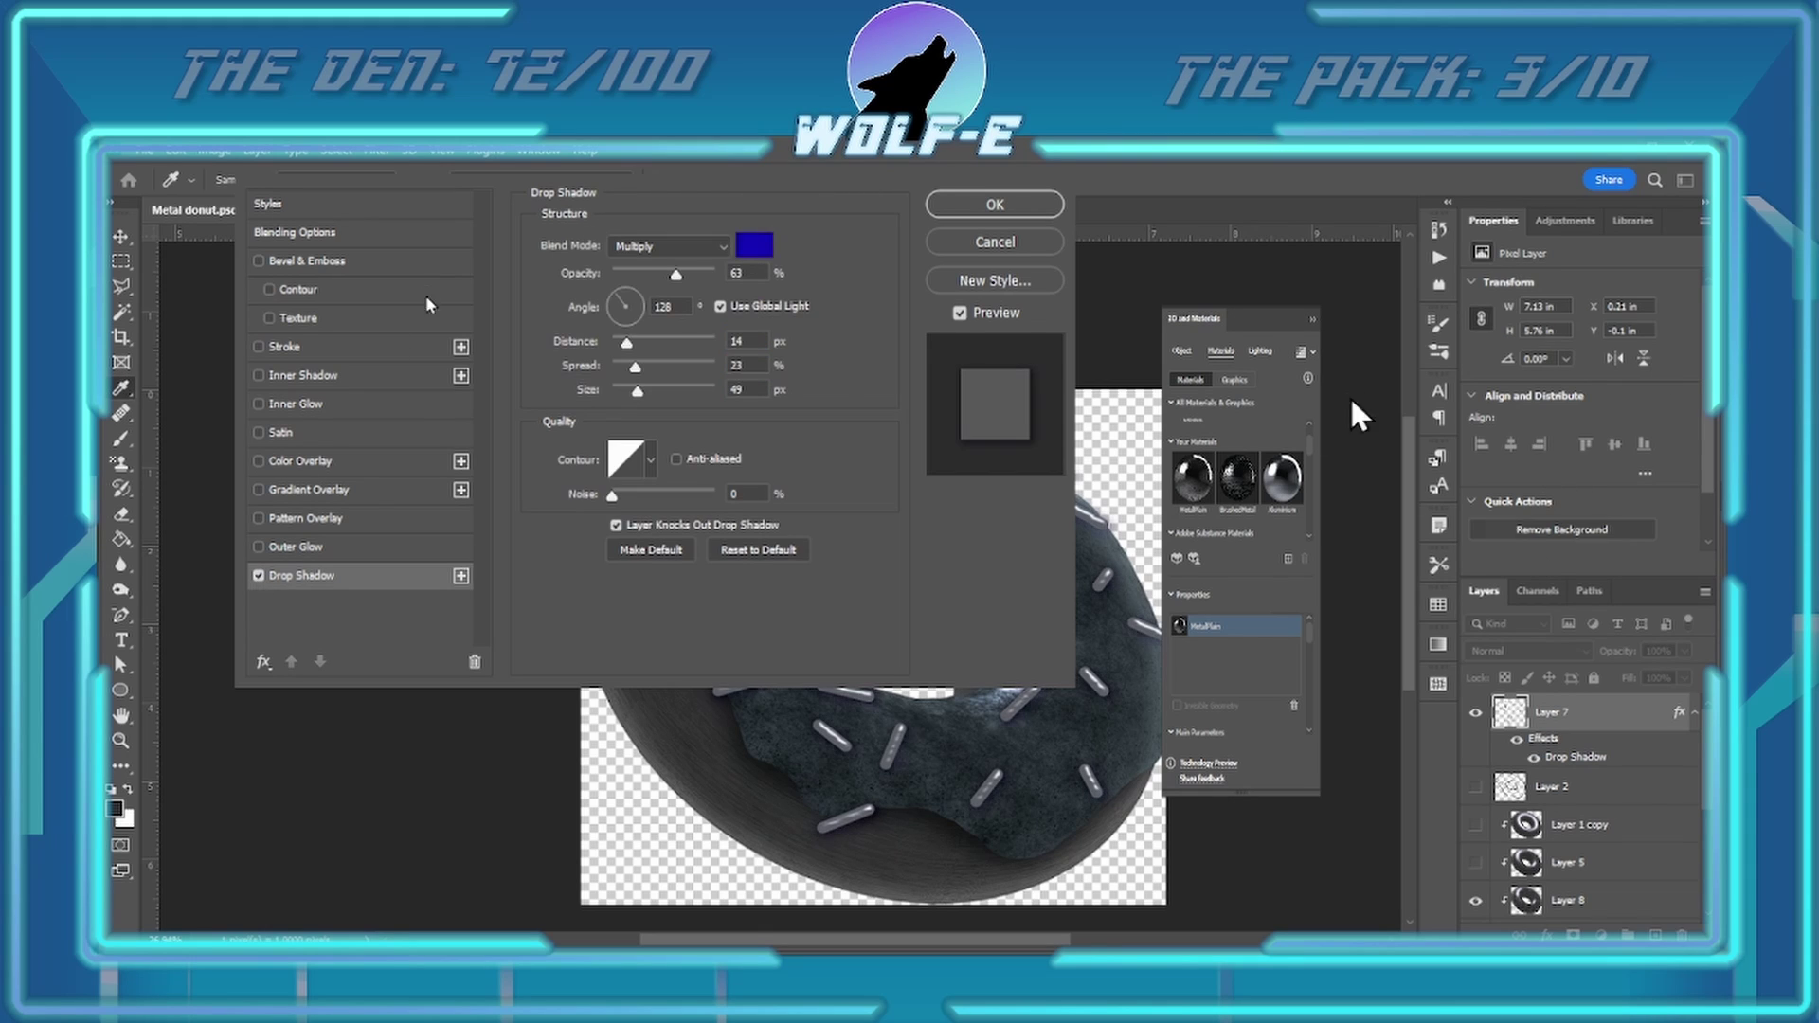
left_click(995, 203)
key("b")
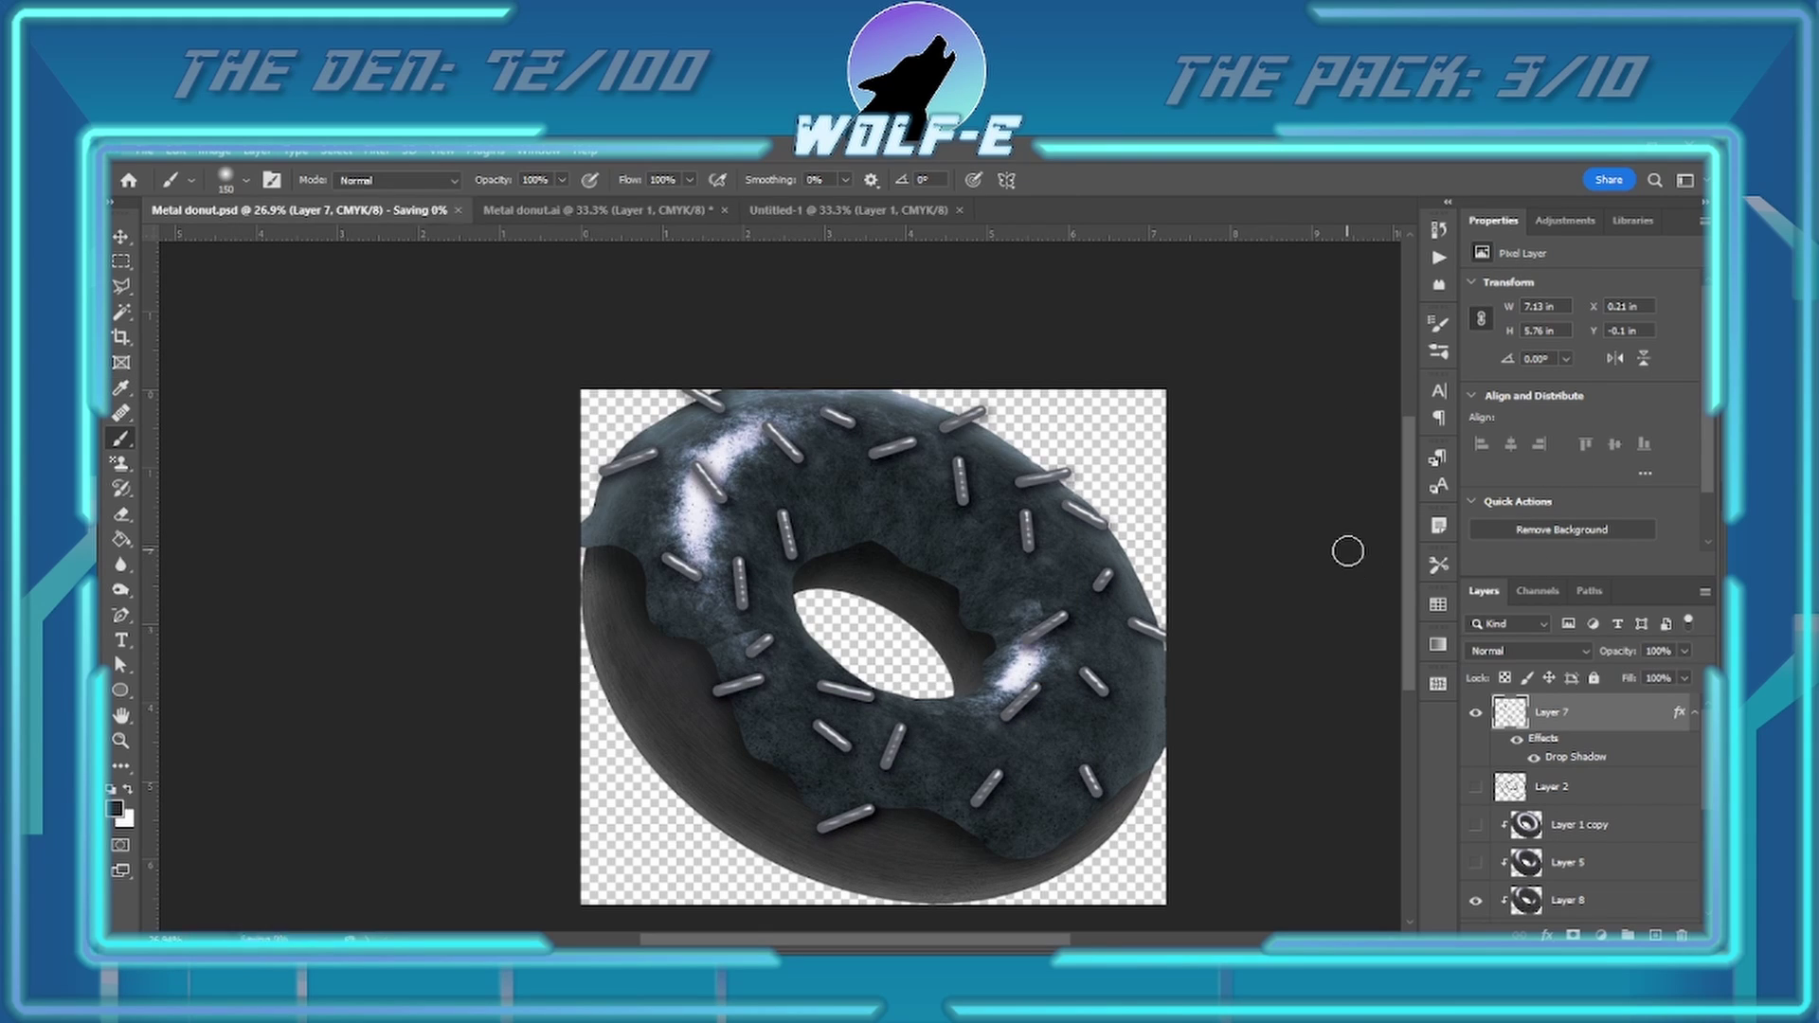
- Add a smooth Inner Bevel to the icing on Layer 3, adjusting its softness and depth
scroll(1554, 796, "down", 5)
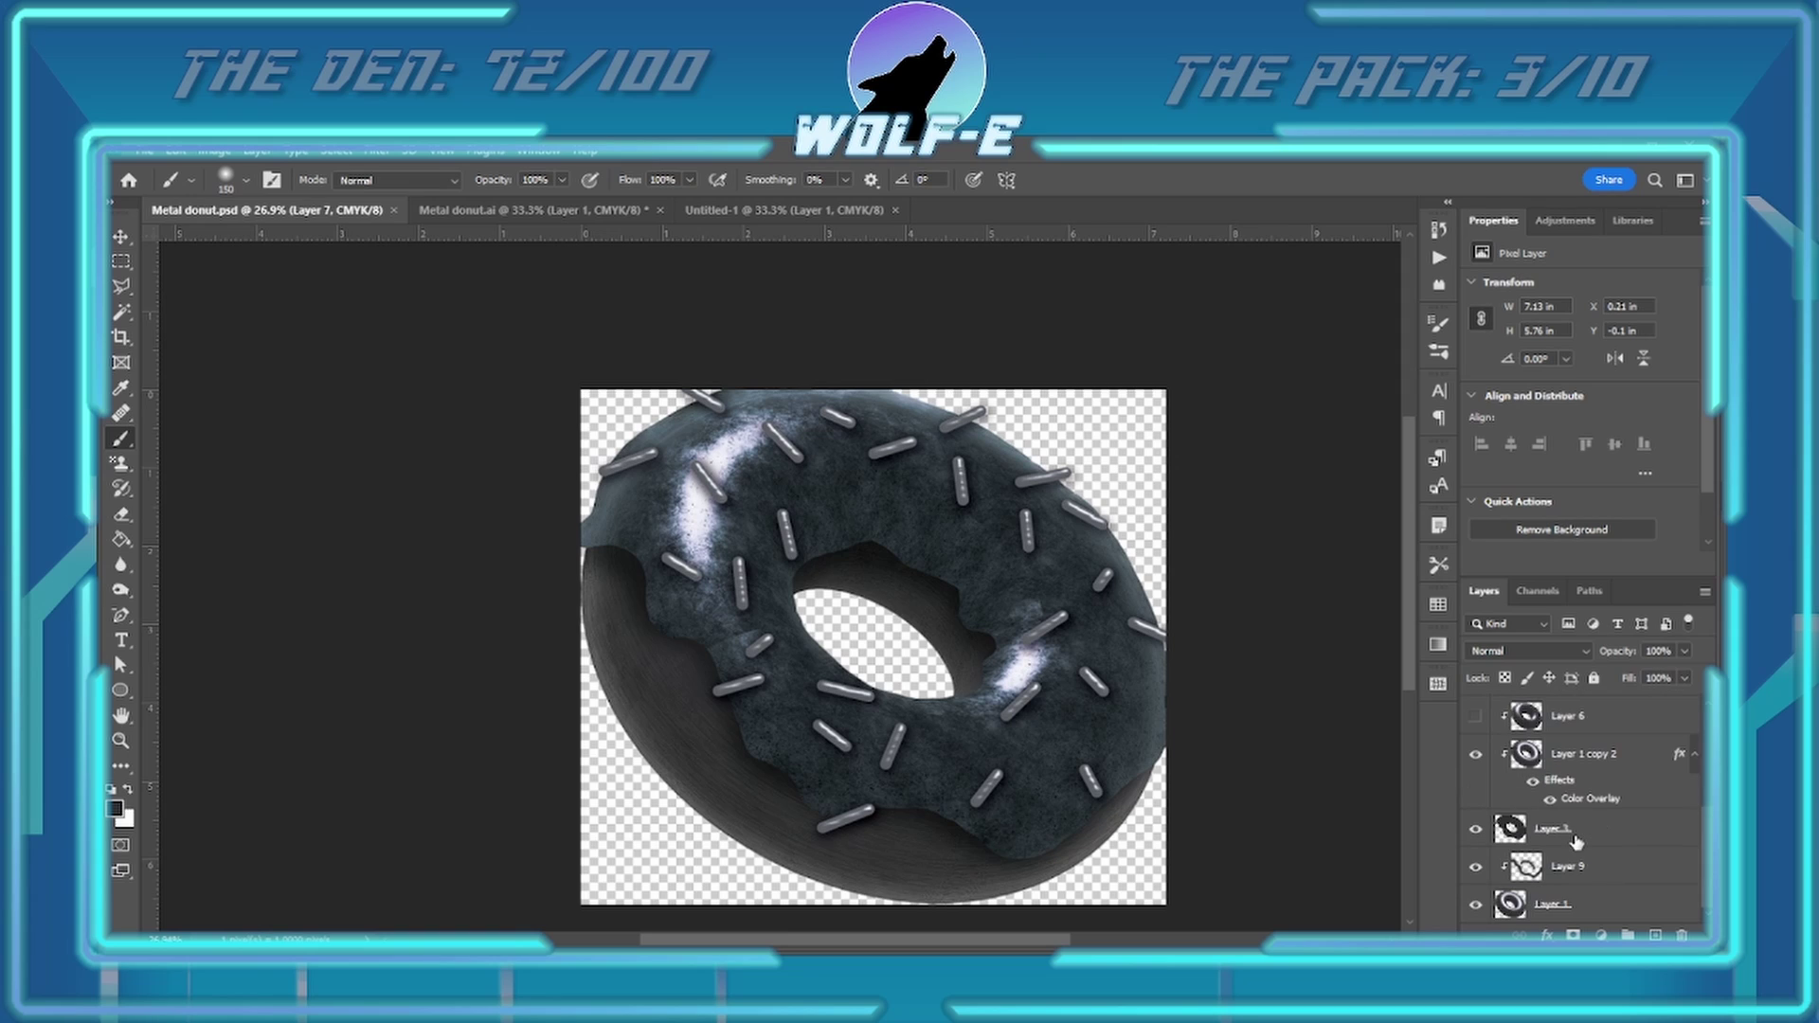
double_click(1601, 832)
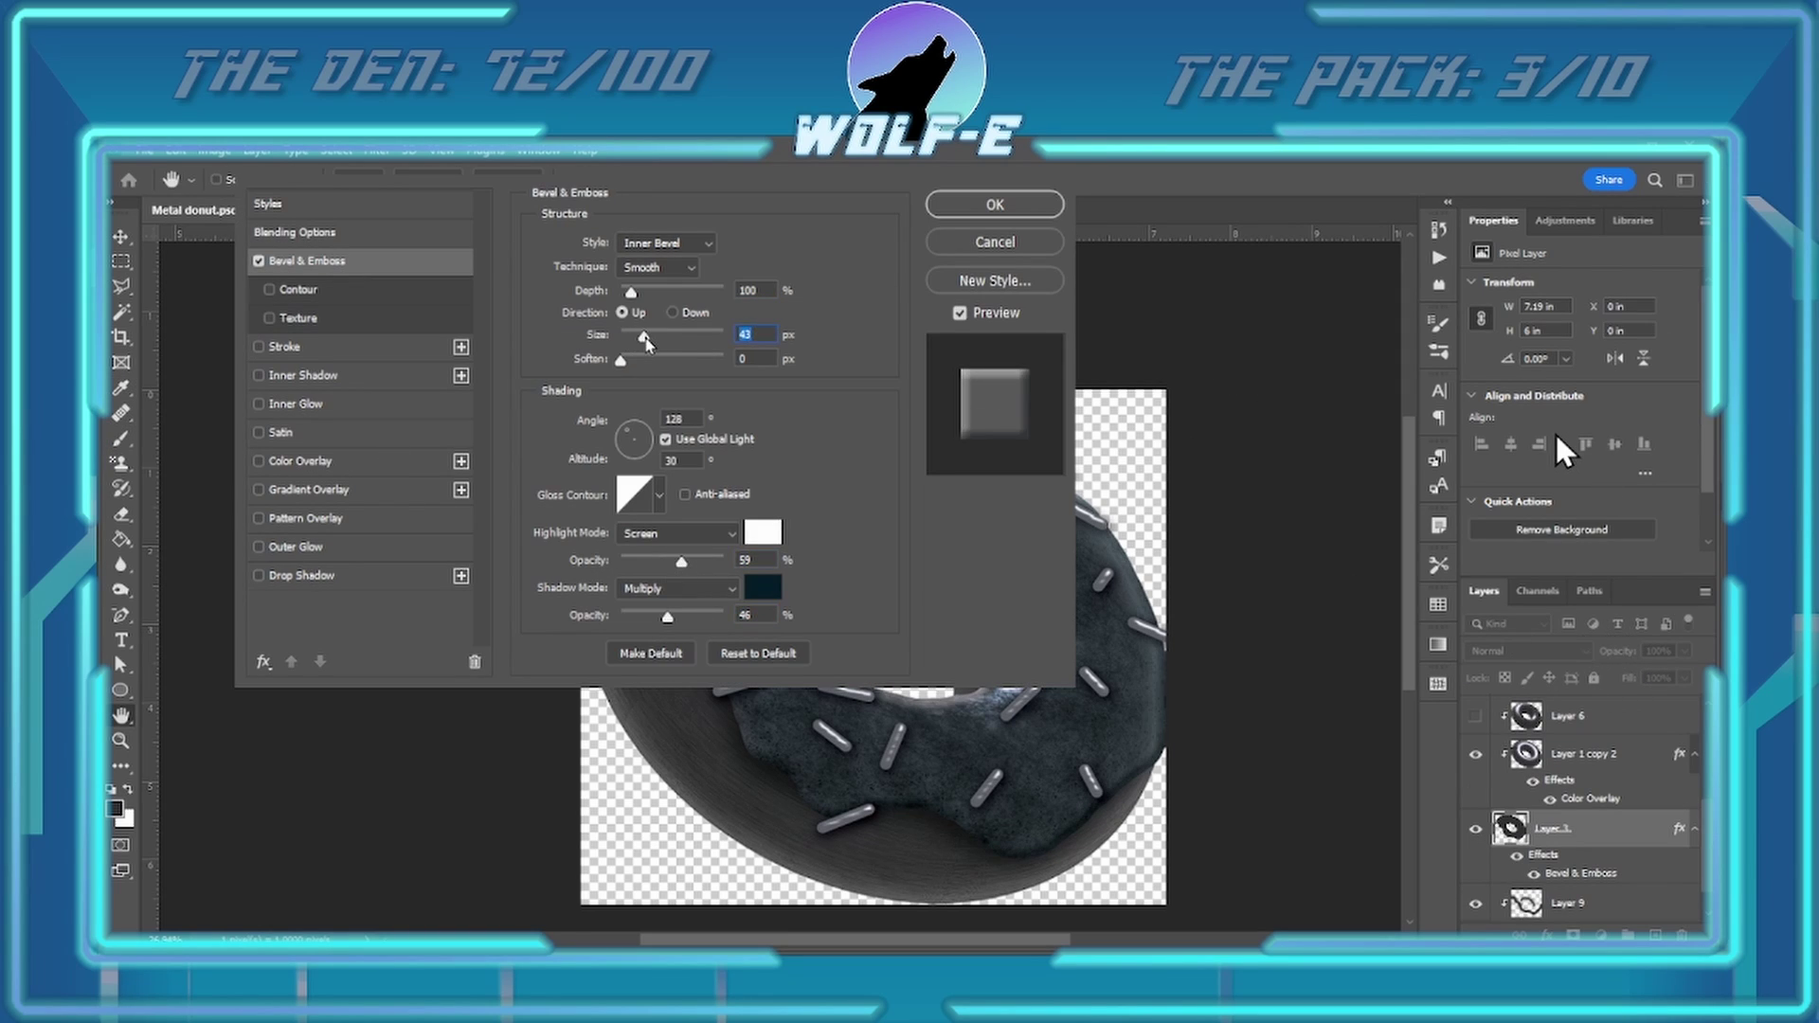
left_click_drag(621, 360, 722, 360)
left_click_drag(631, 291, 640, 292)
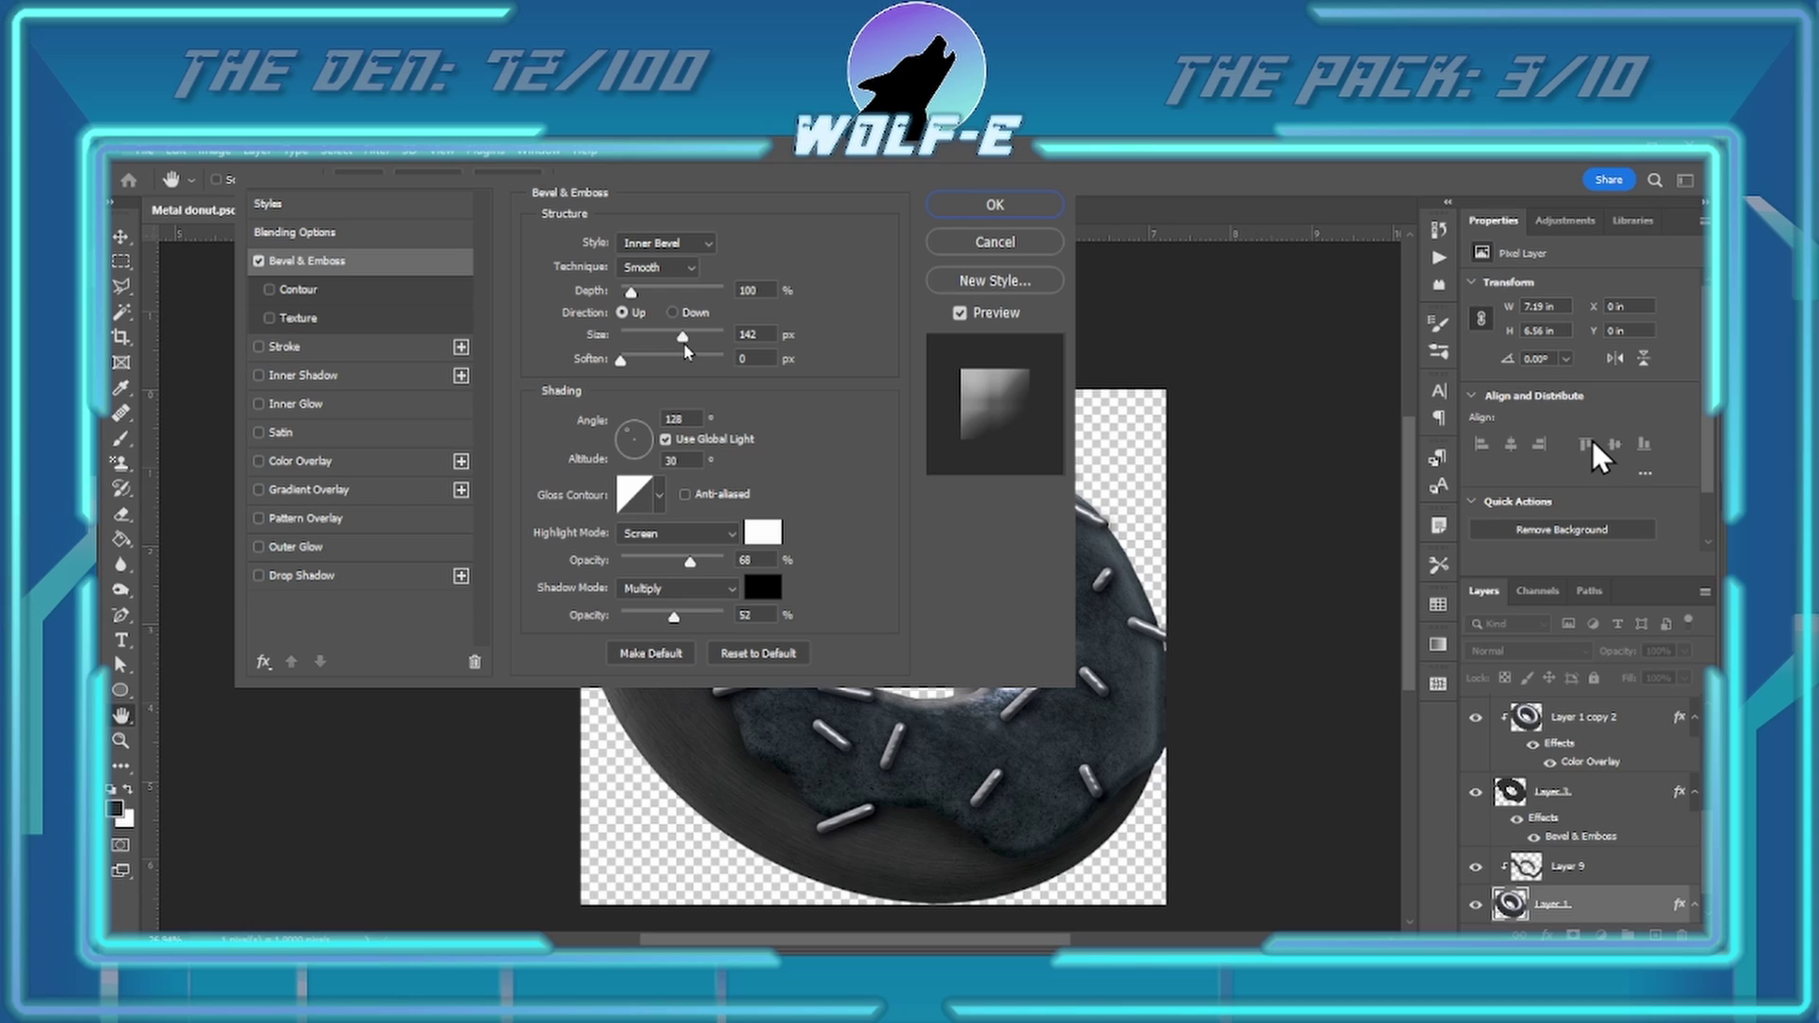
- Add a large Inner Bevel with reduced highlight opacity to the donut base on Layer 1 and save as Metal donut 2.psd
left_click_drag(682, 336, 717, 360)
left_click_drag(689, 561, 671, 562)
left_click(938, 209)
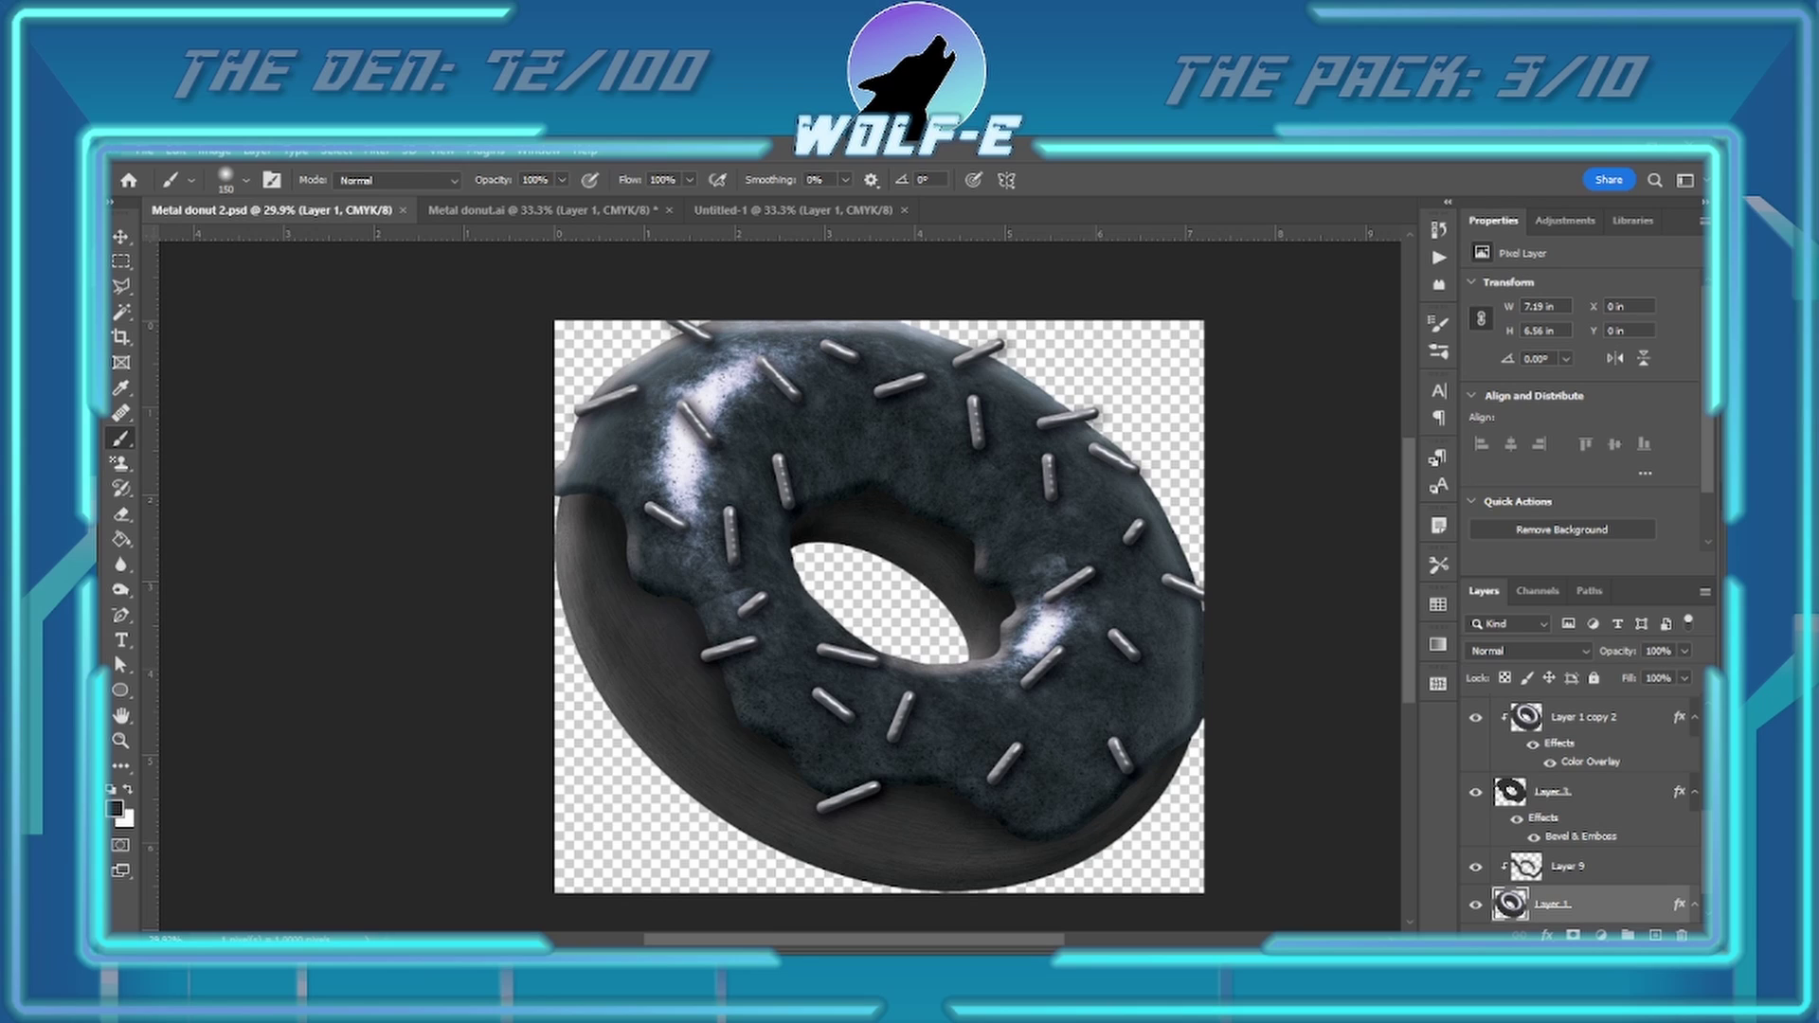
- Hide the textures clipped to the icing and try painting the Layer 3 icing base white
left_click(1475, 717)
scroll(1572, 805, "up", 1)
left_click(1563, 844)
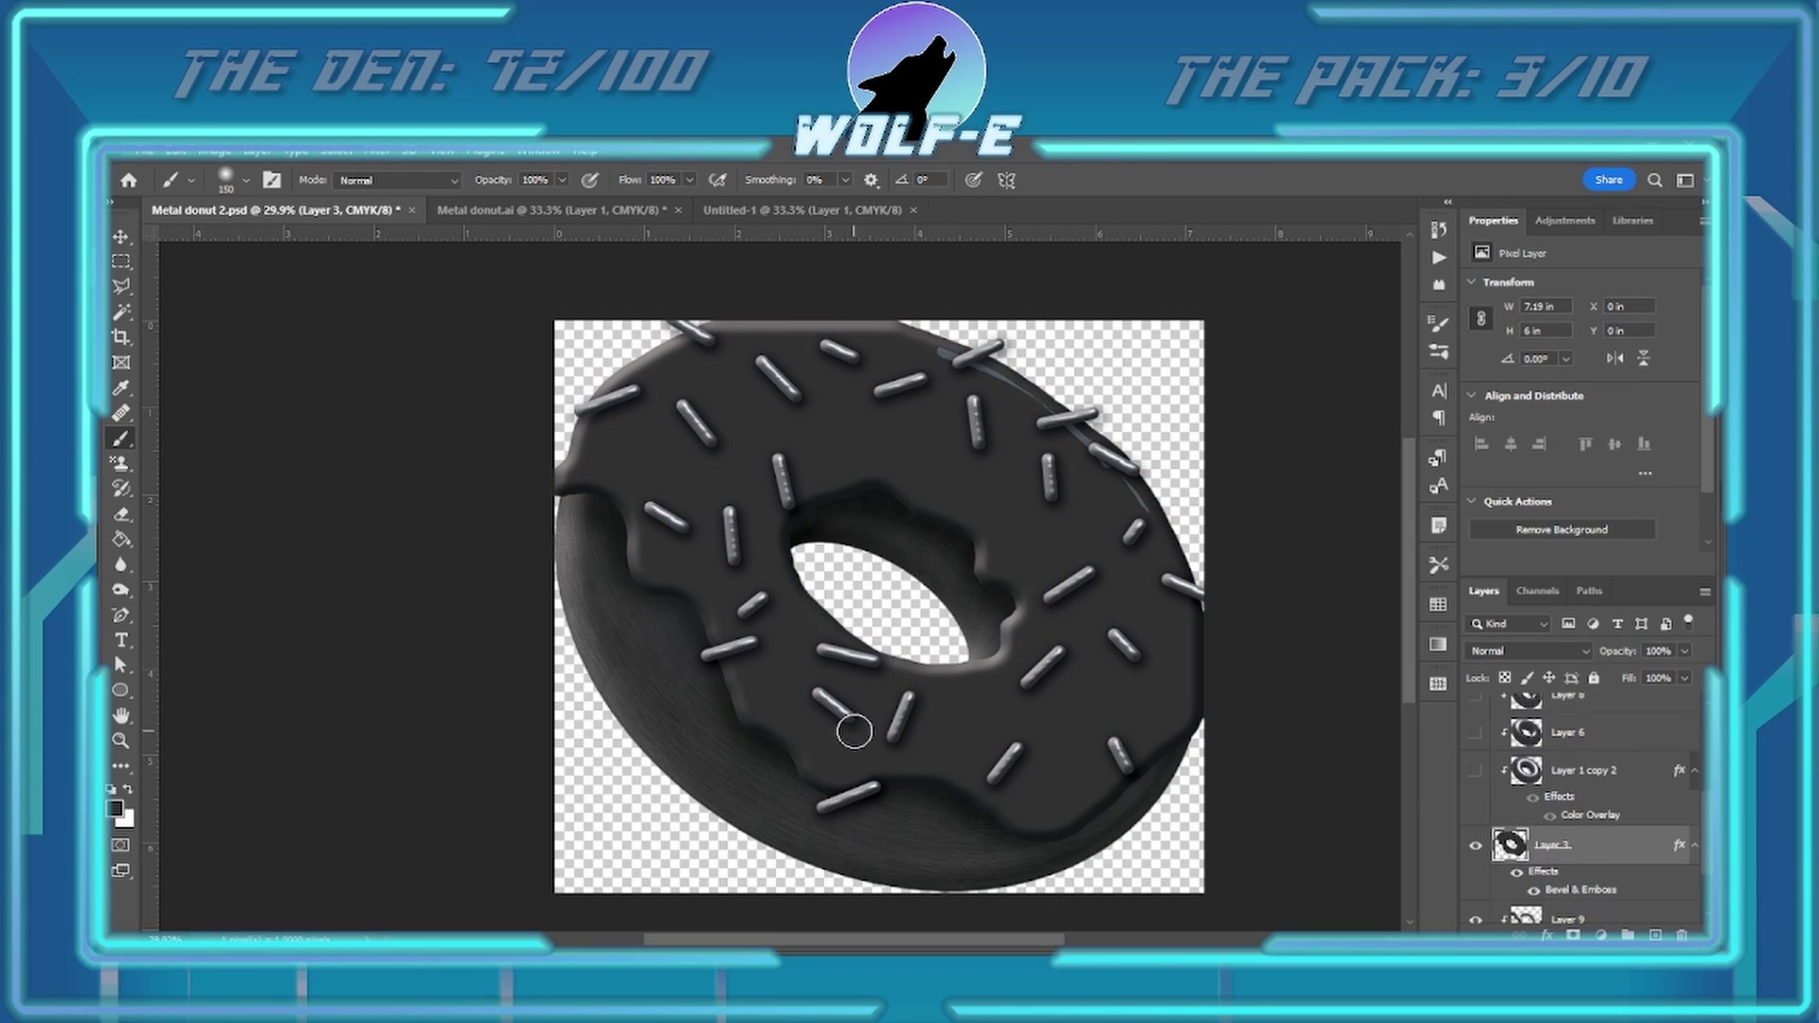
key("x")
mouse_move(607, 398)
left_mouse_down()
mouse_move(727, 663)
mouse_move(1128, 722)
mouse_move(1155, 814)
left_mouse_up()
- Preview the icing with the Layer 6 texture and return to the Layer 8 and Layer 1 copy 2 textures
scroll(1516, 843, "up", 2)
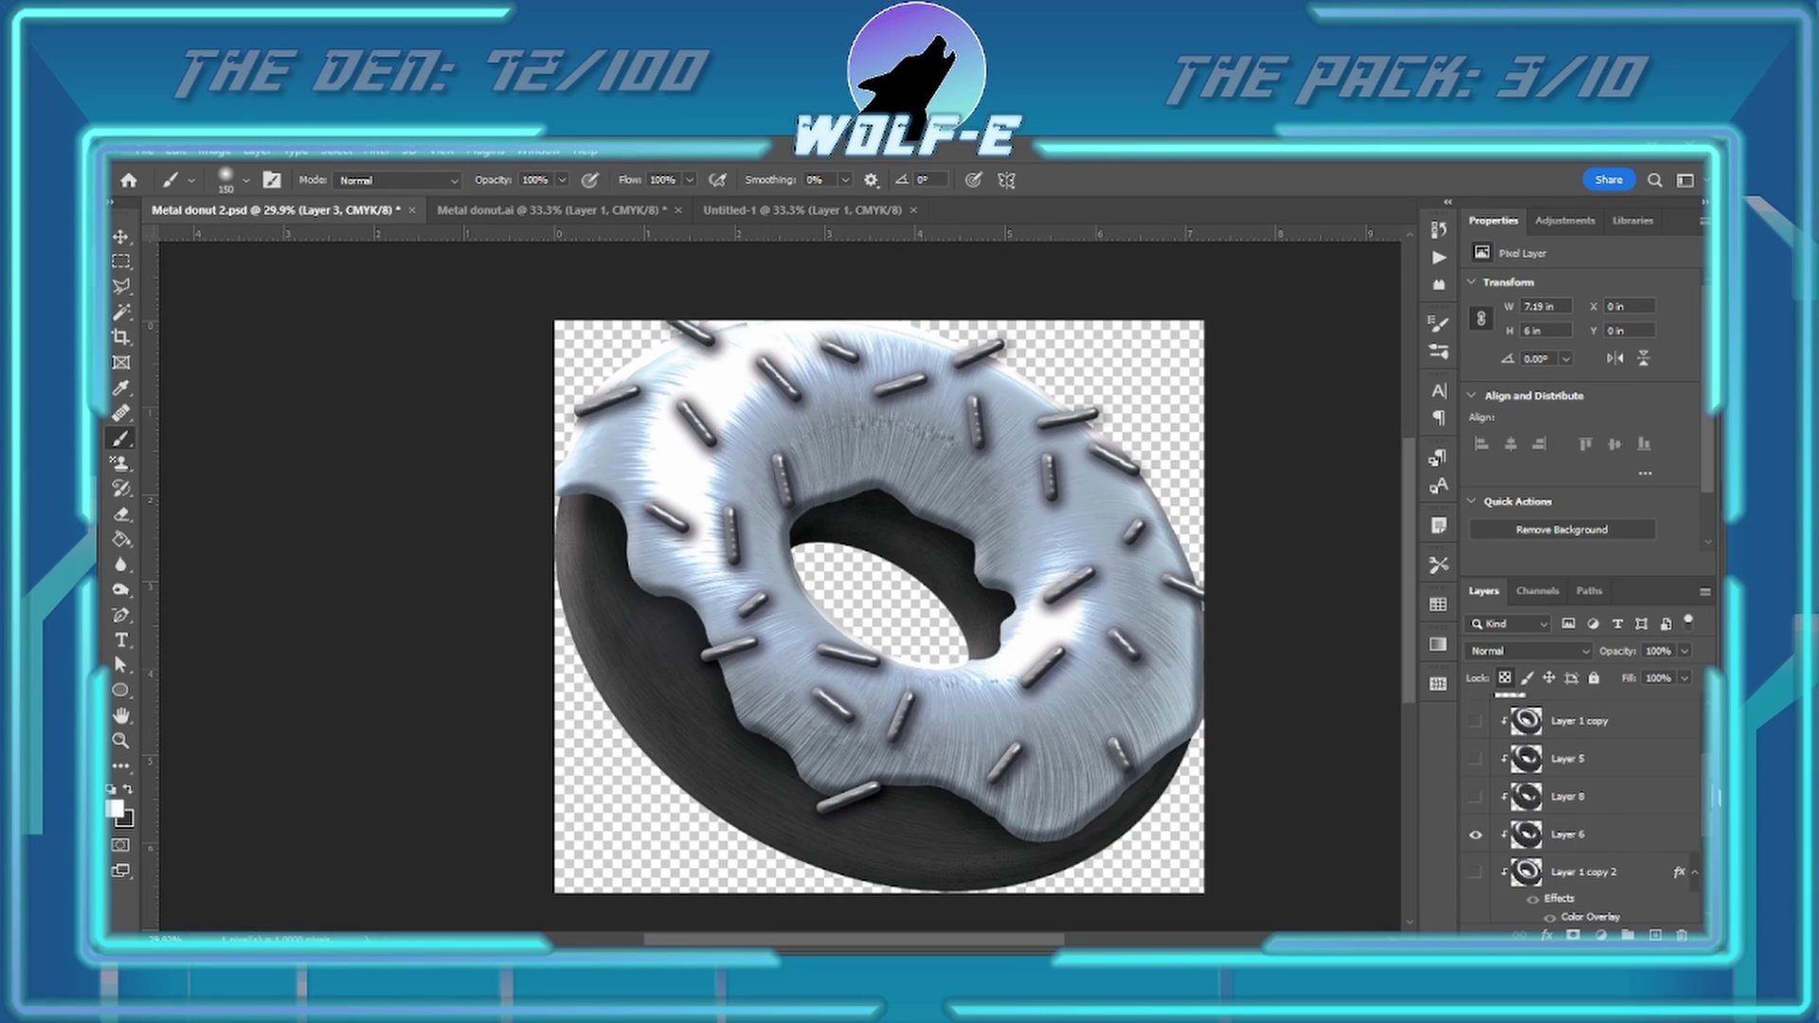
left_click(1475, 836)
left_click(1475, 836)
scroll(1515, 833, "down", 2)
left_click(1475, 717)
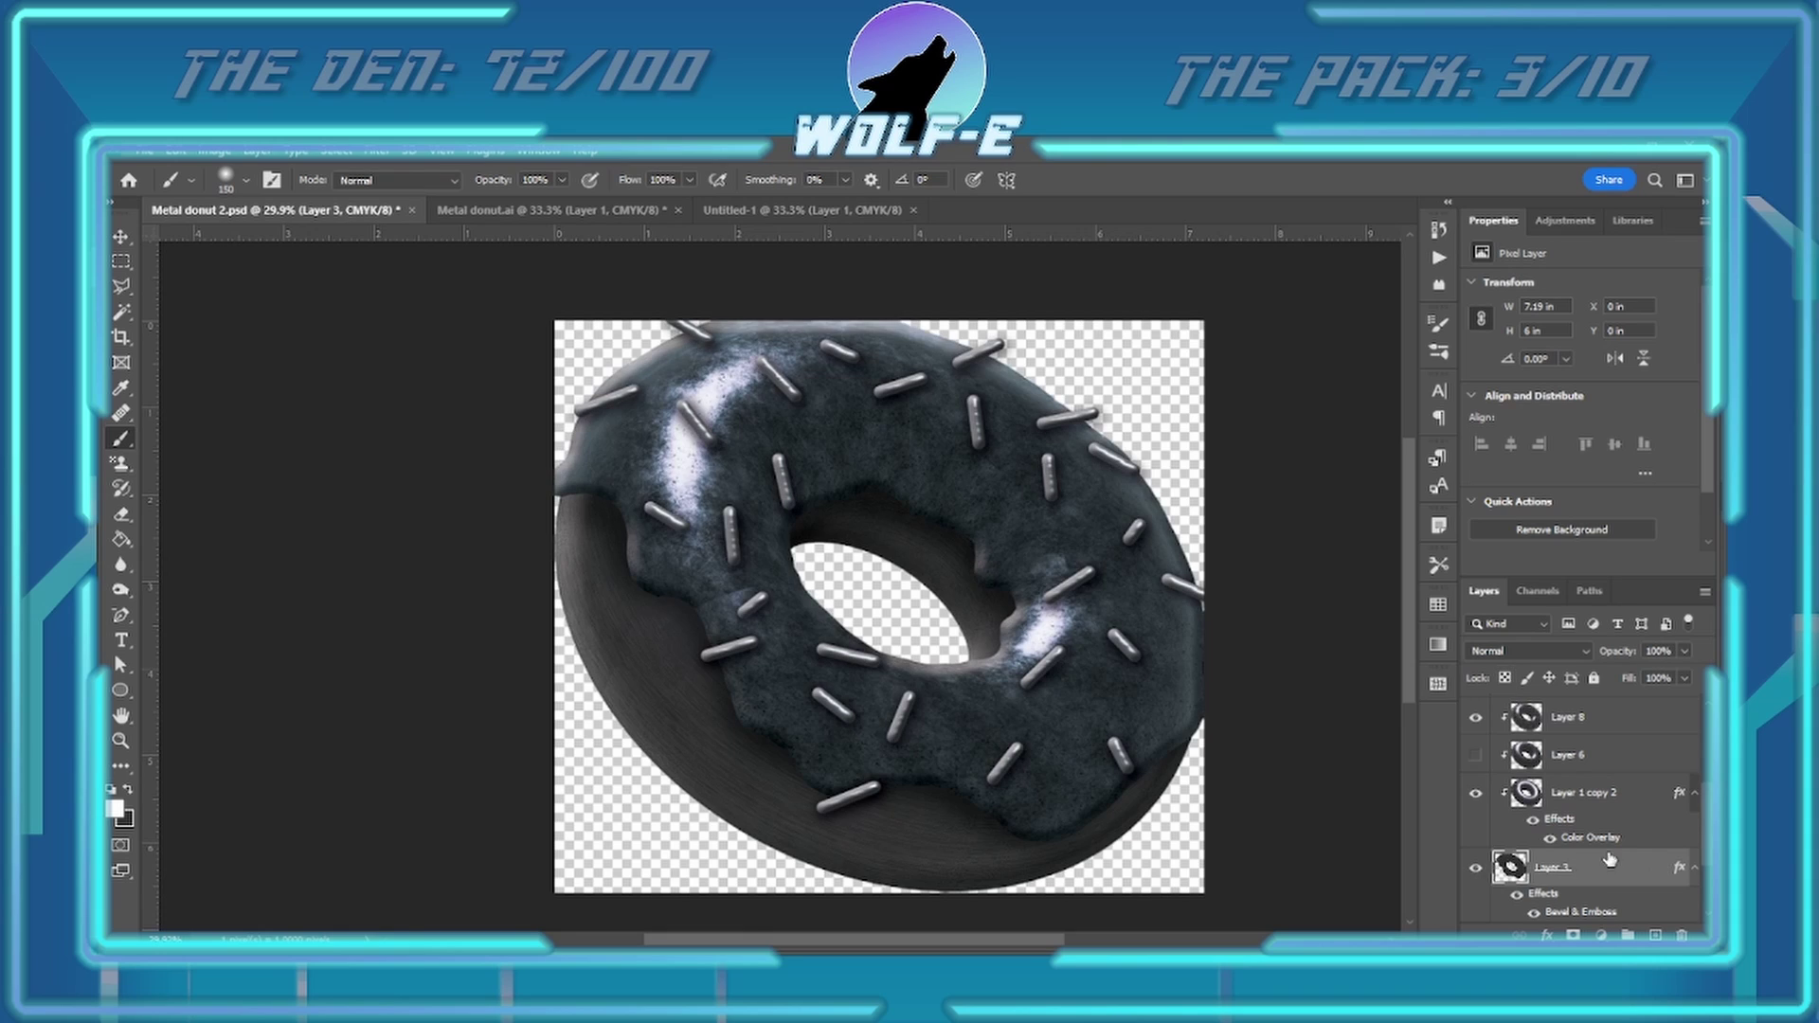
- Try Darken on Layer 1 copy 2, hide that layer and set Layer 8's blend mode to Screen
left_click(1572, 819)
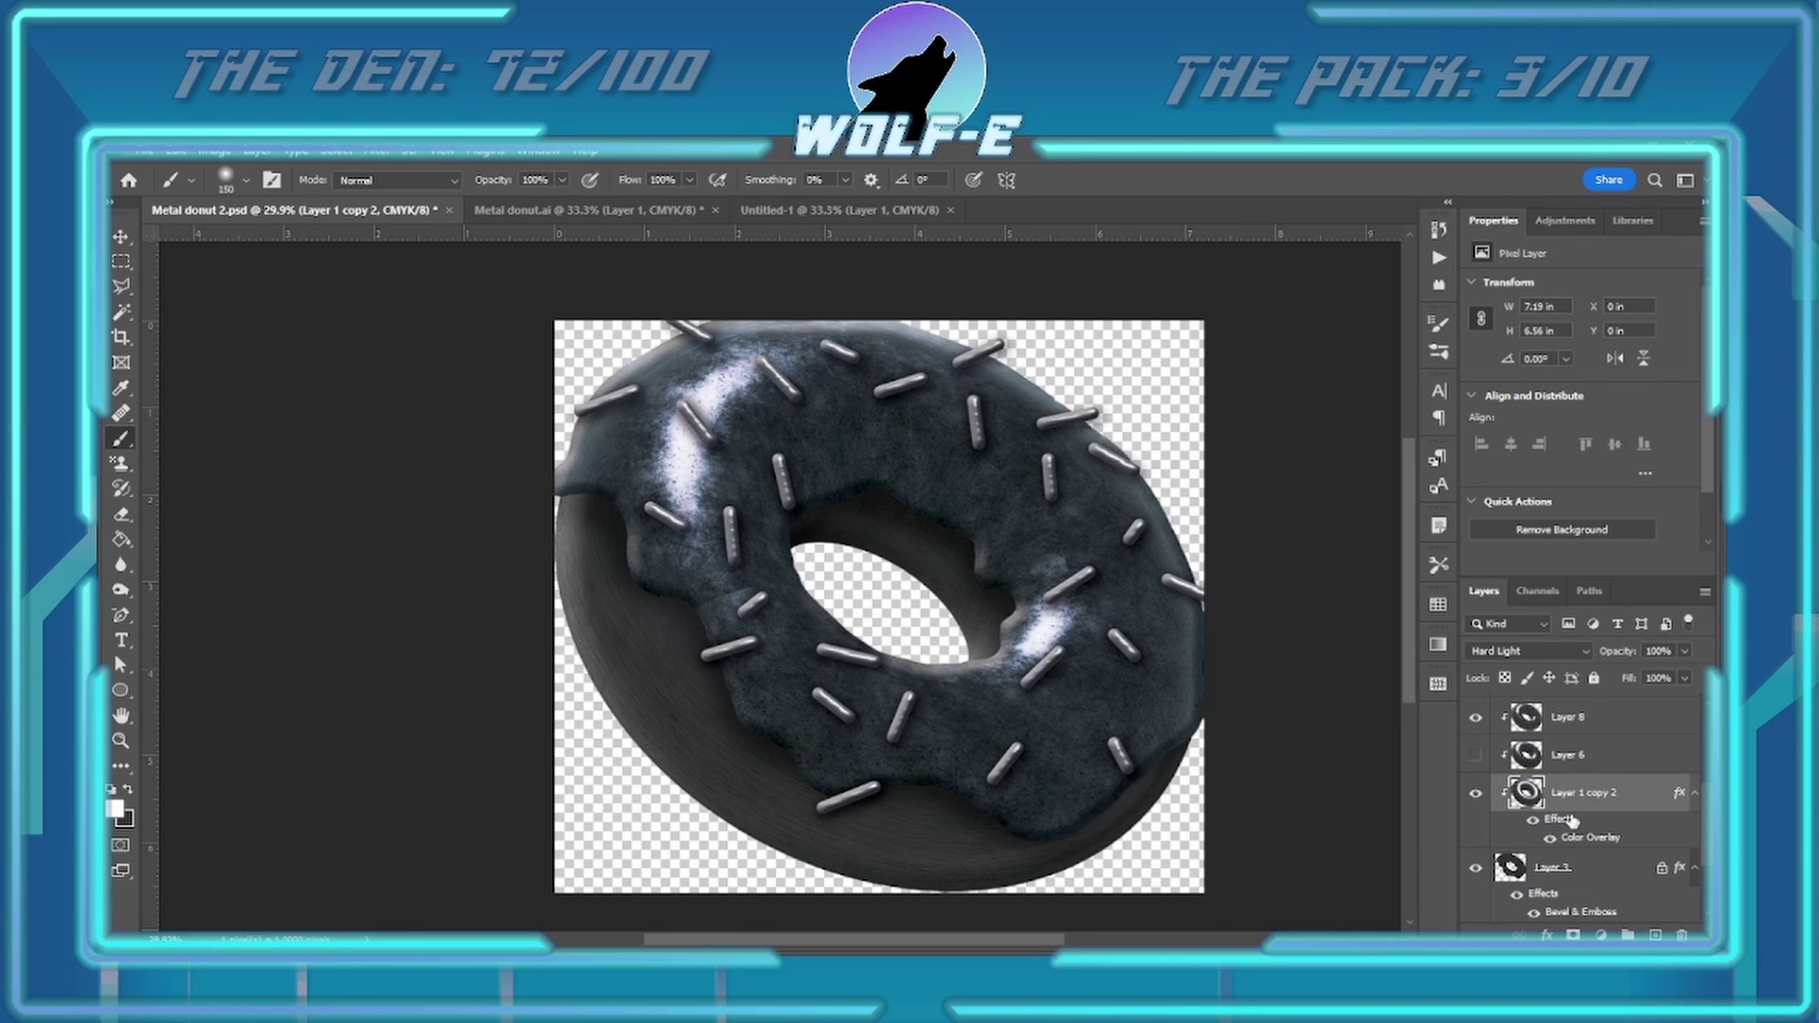
scroll(1570, 820, "up", 2)
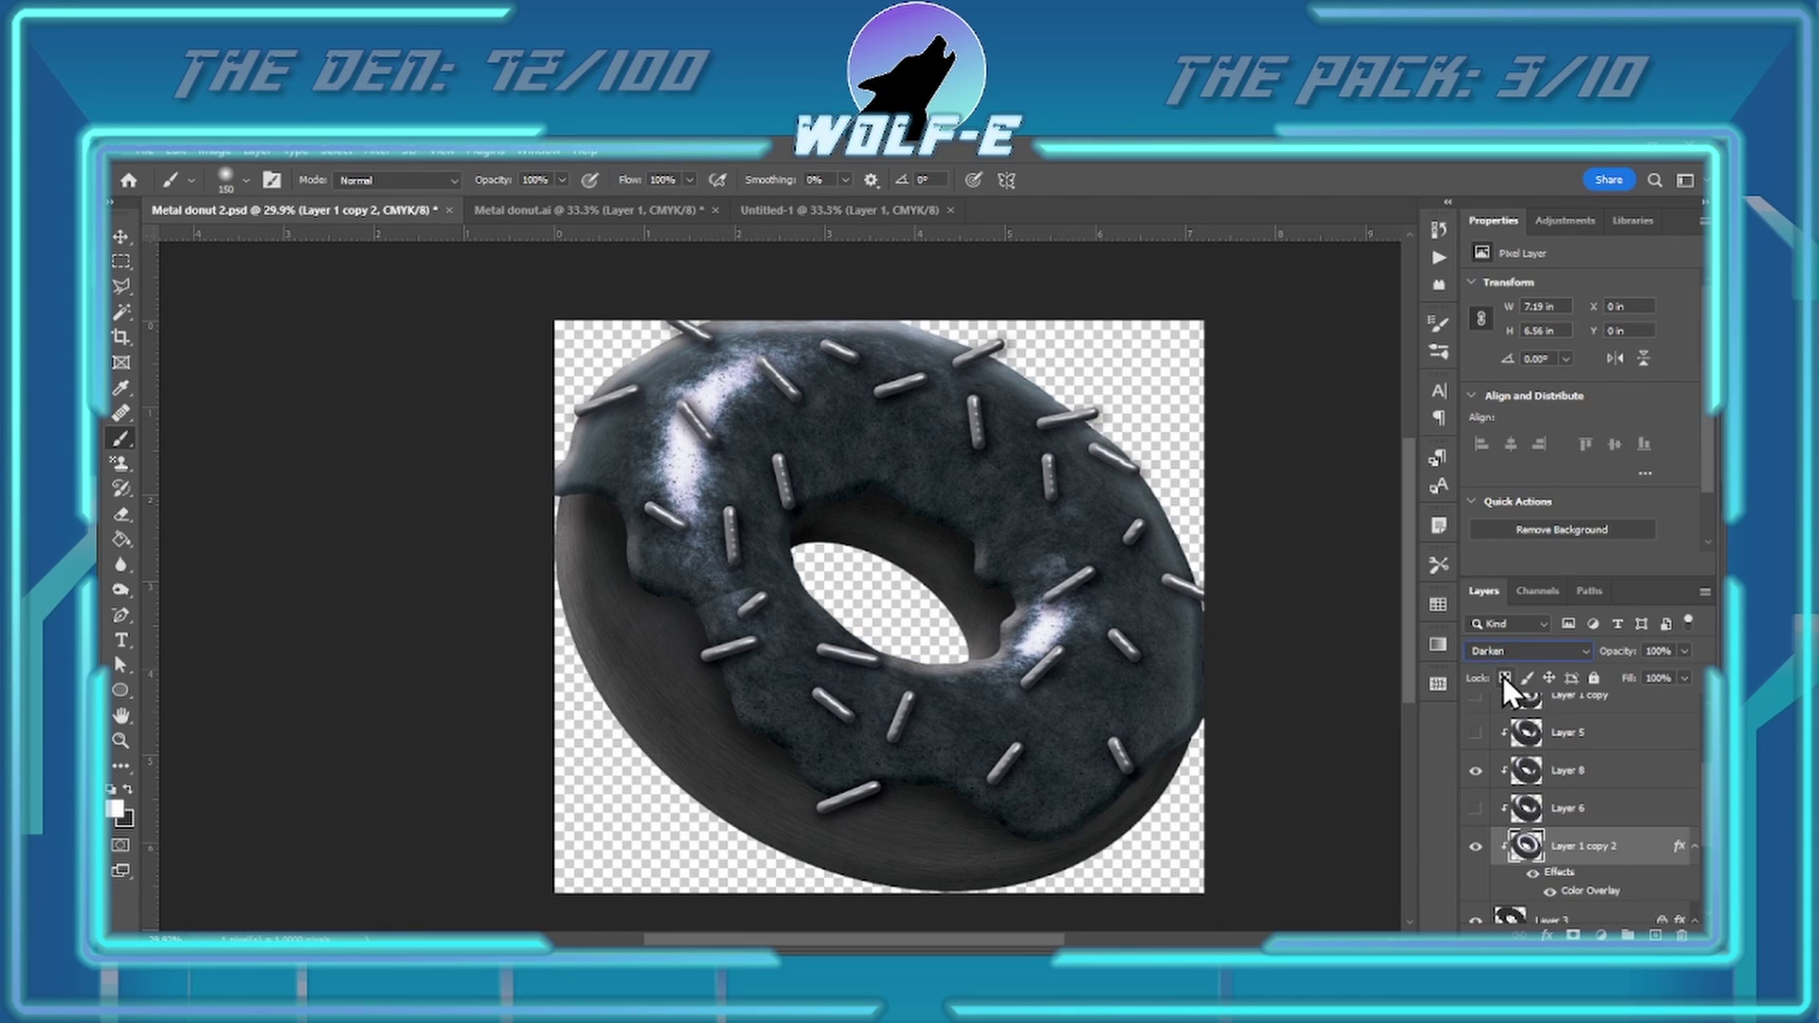
left_click(1475, 846)
left_click(1568, 770)
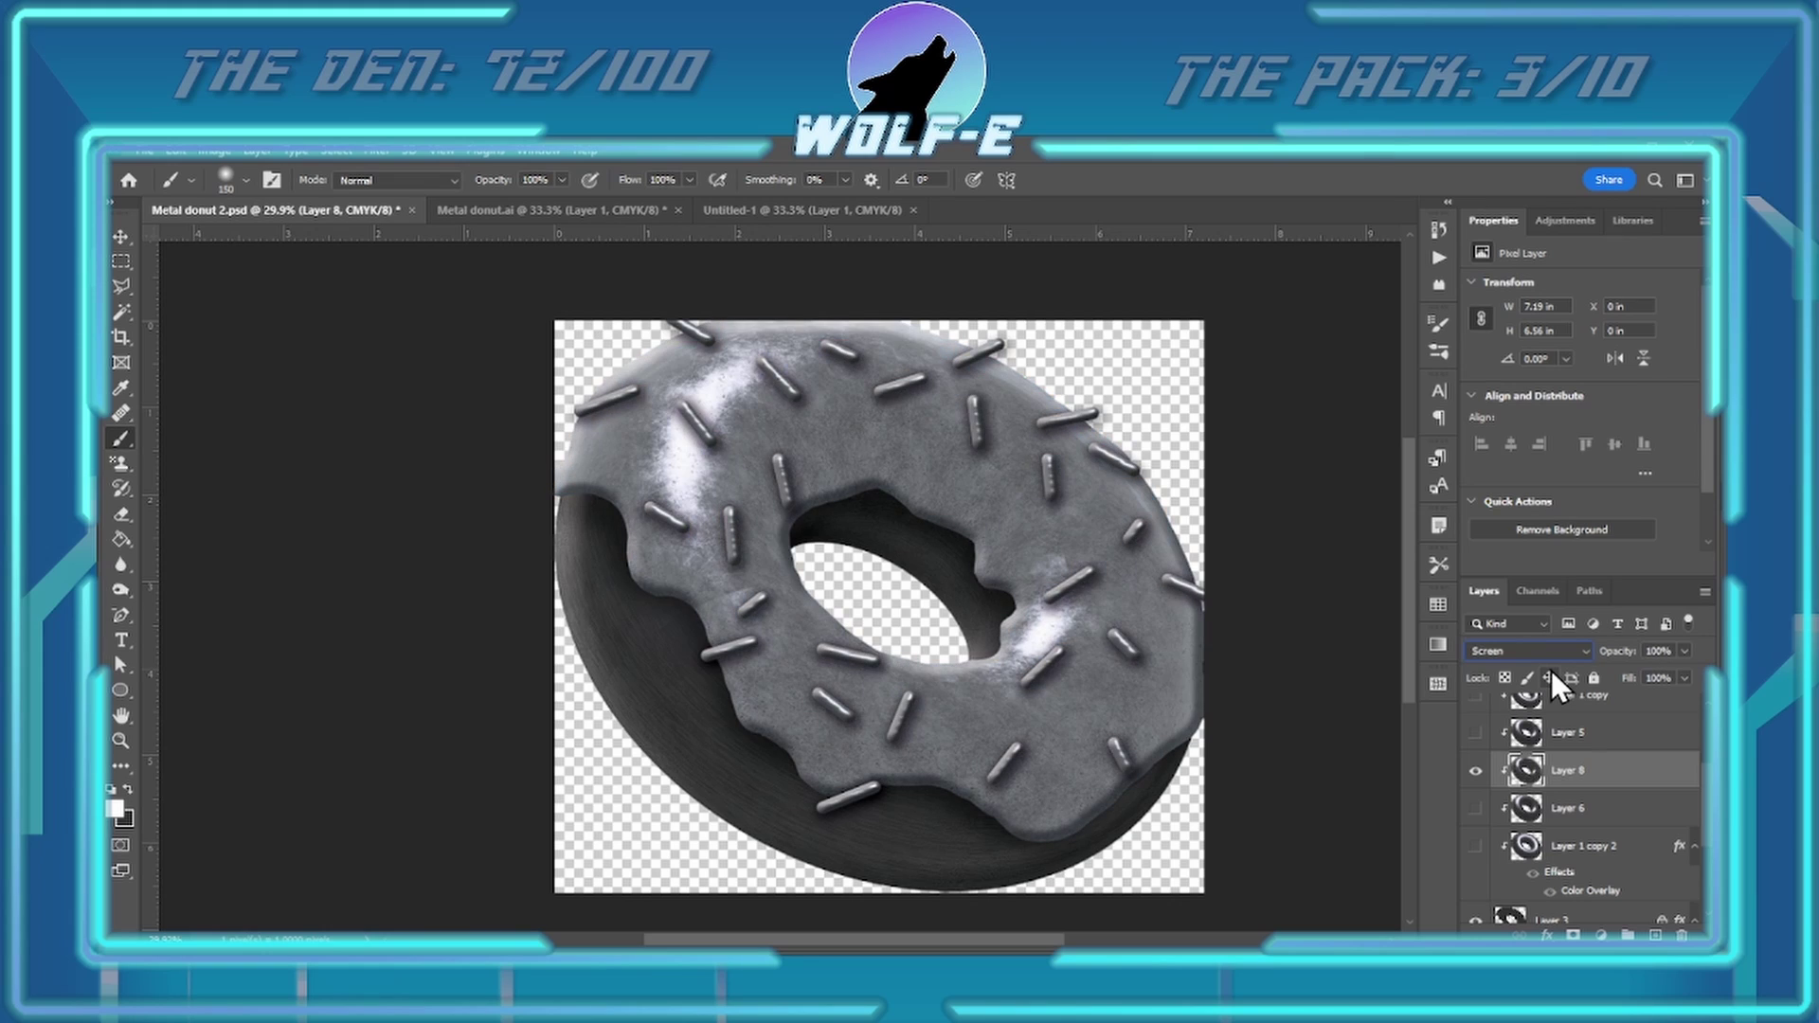
- Create Layer 10 clipped to the Layer 7 sprinkles and paint over them with a soft dark brush
scroll(1695, 834, "down", 2)
scroll(1591, 757, "up", 3)
left_click(1573, 749)
key("ctrl+shift+alt+n")
key("ctrl+alt+g")
left_click(127, 789)
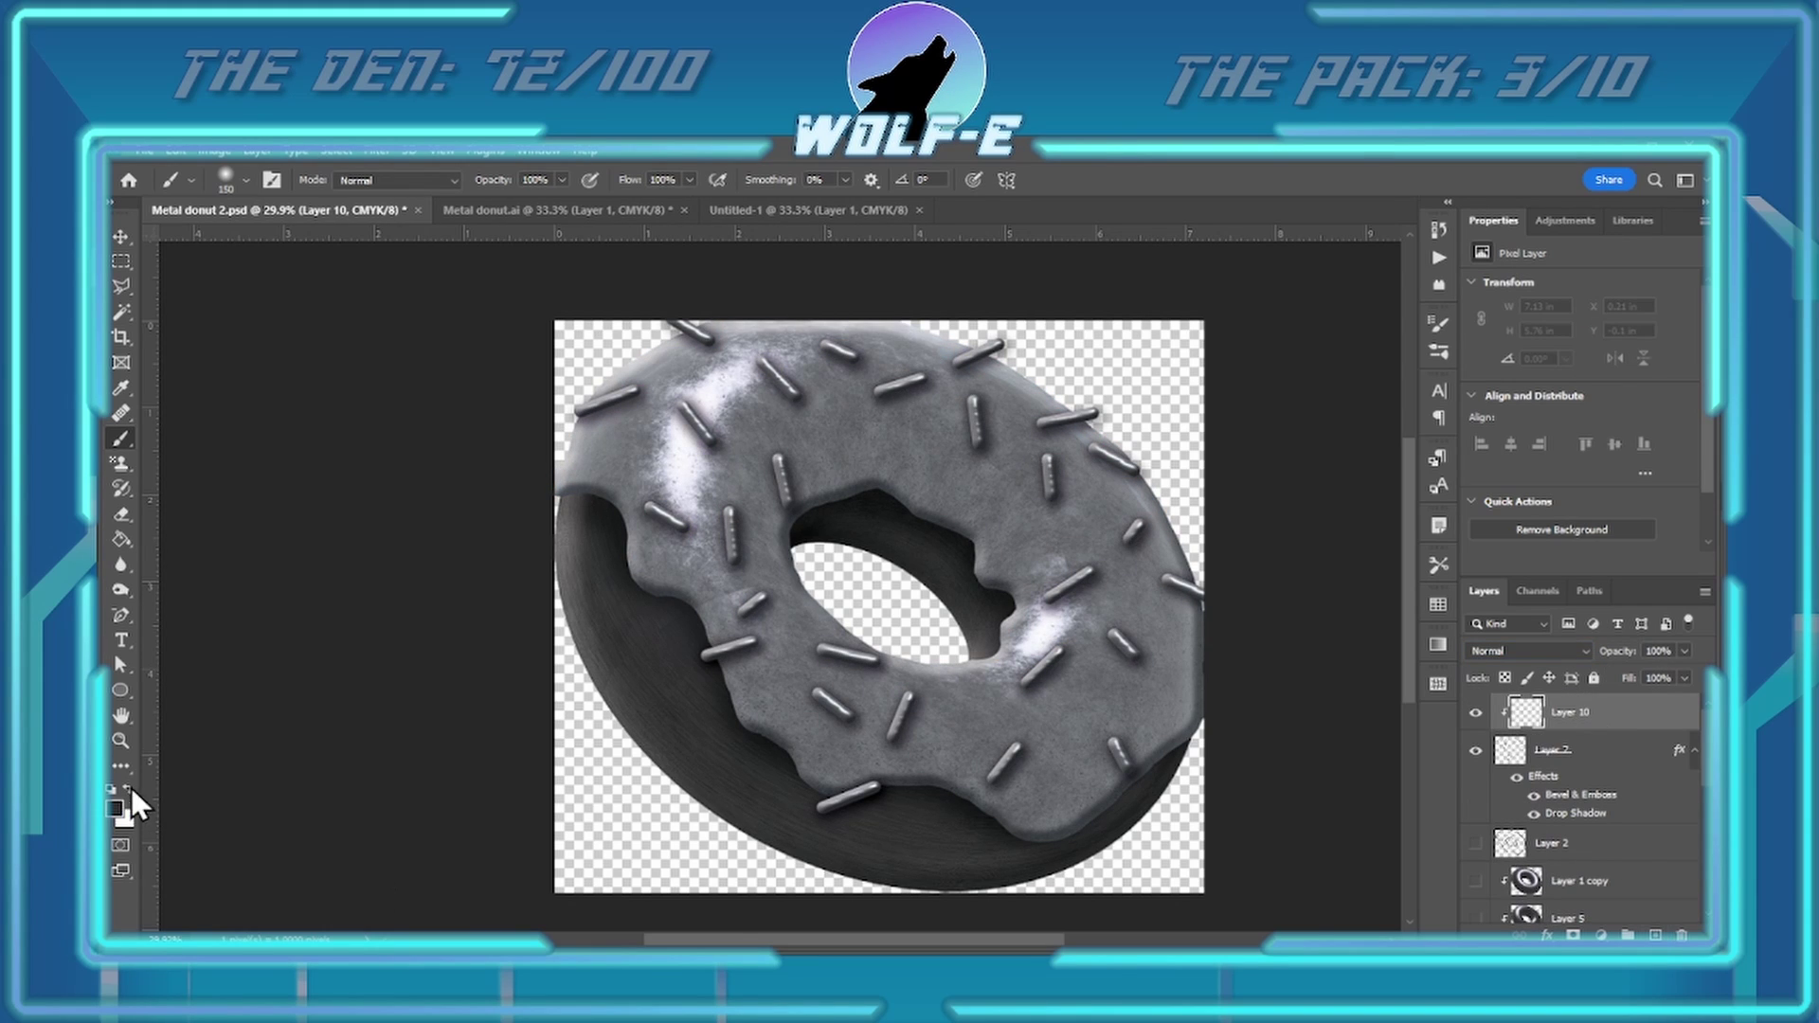
key("ctrl+shift+alt+e")
key("shift+alt+k")
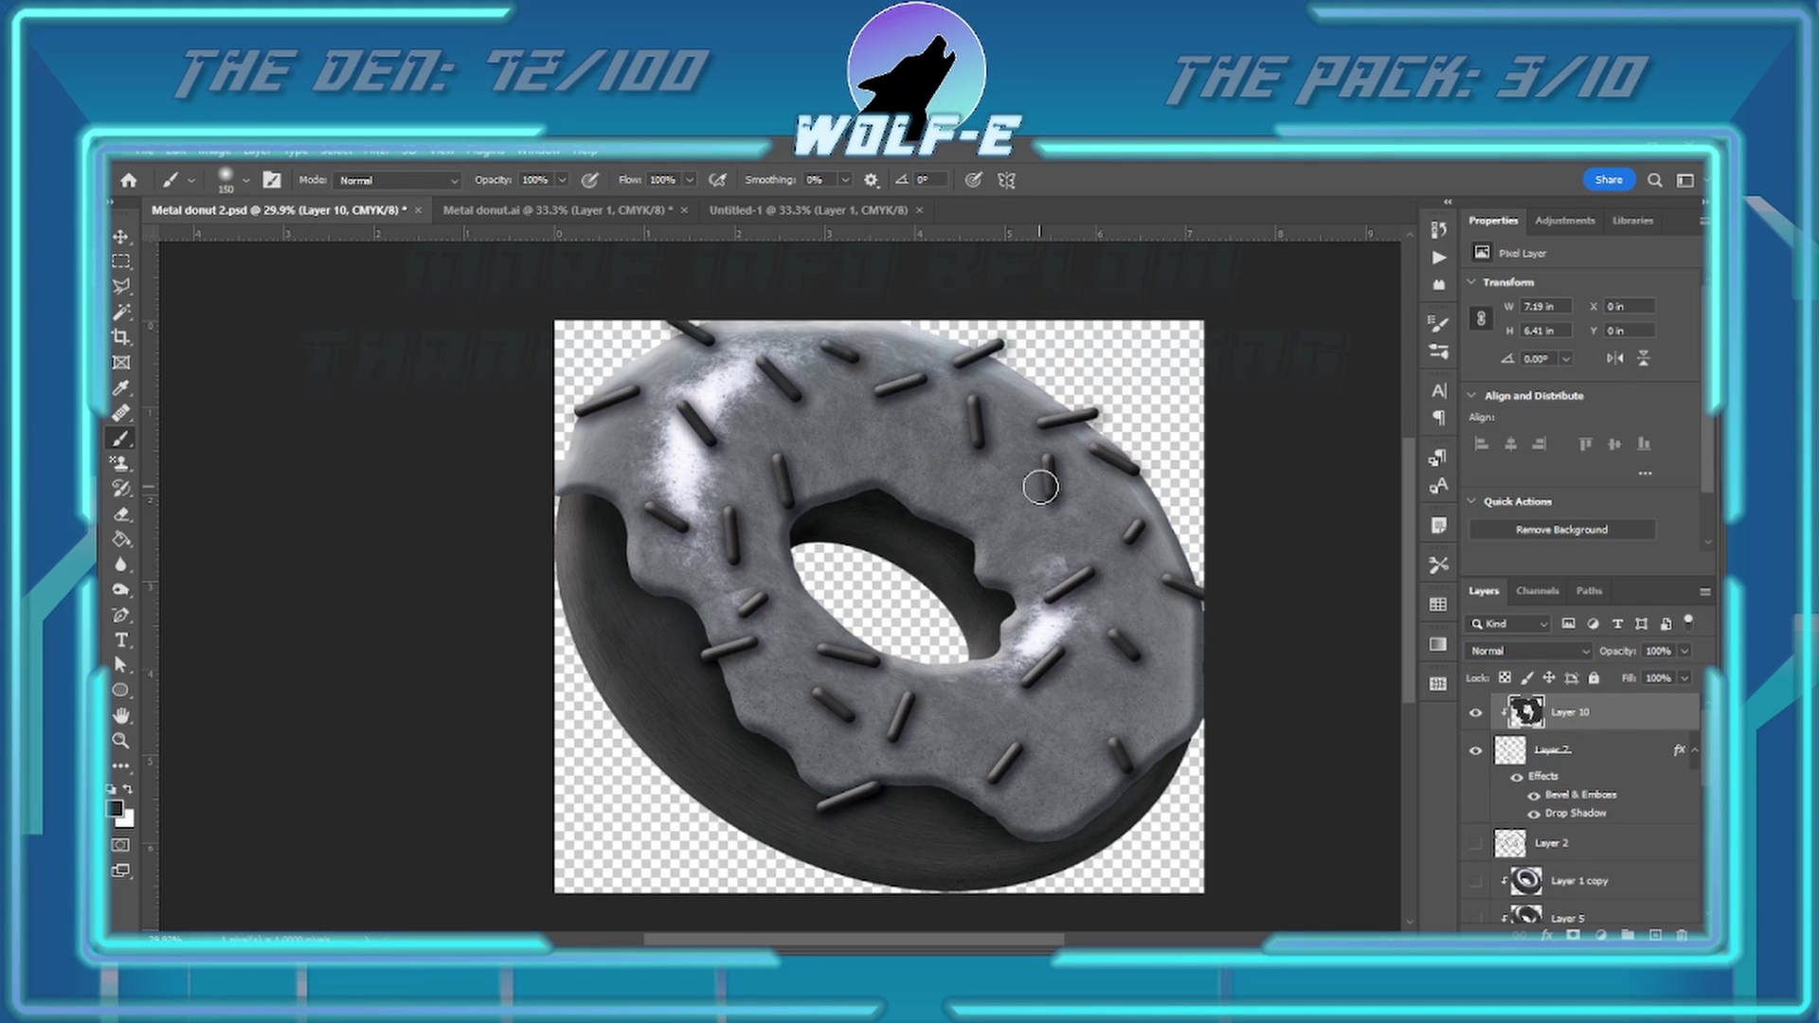